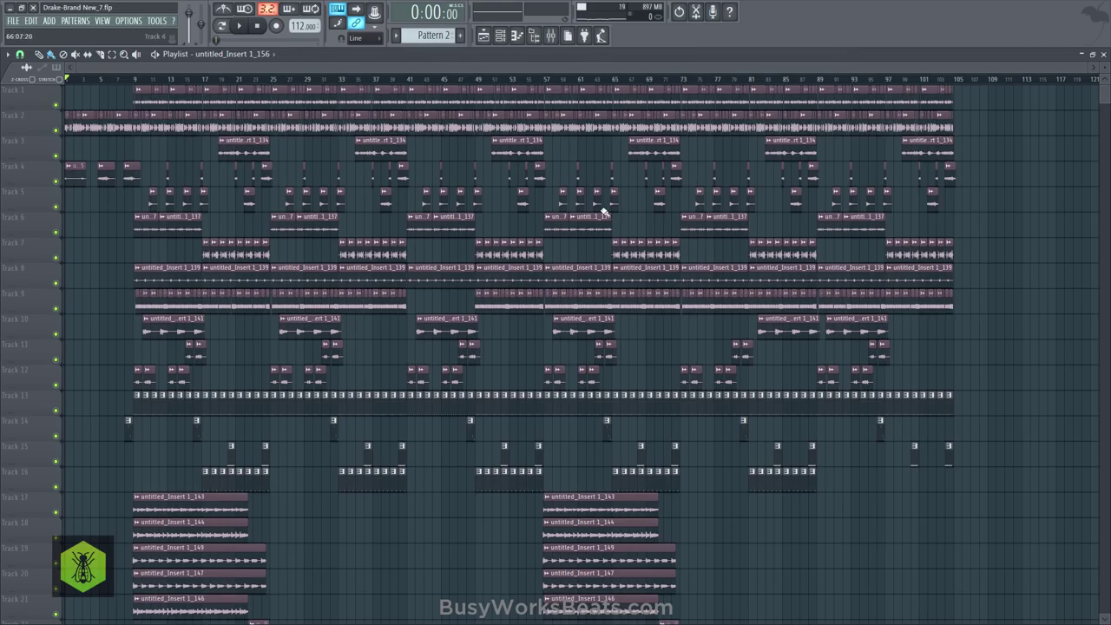
Look over the full playlist arrangement from start to end and pause its playback
scroll(605, 212, "down", 4)
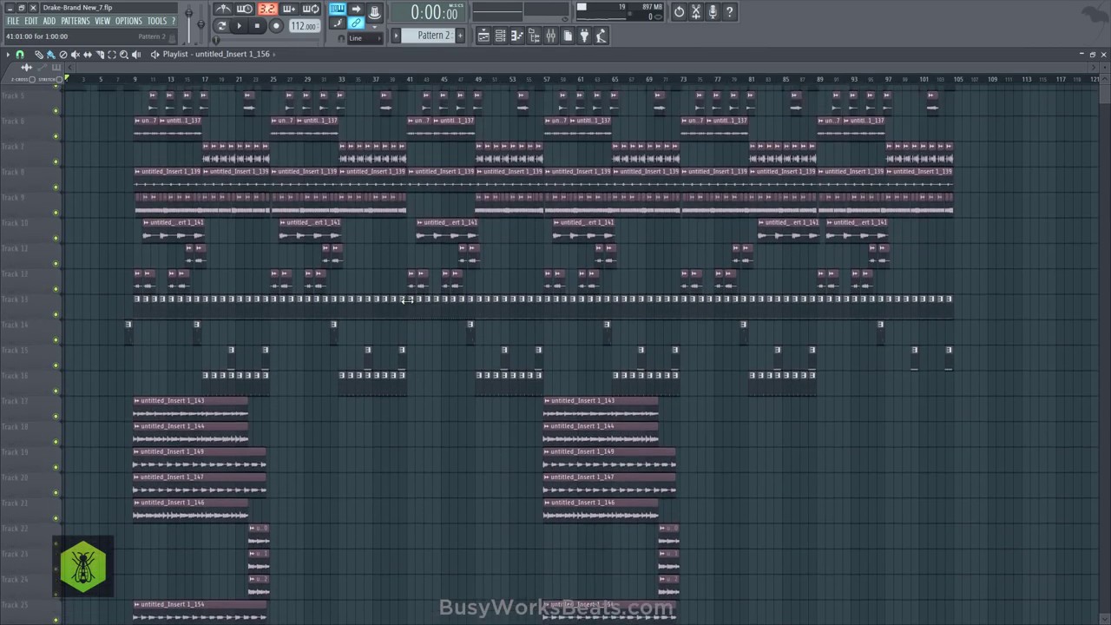
scroll(406, 301, "up", 4)
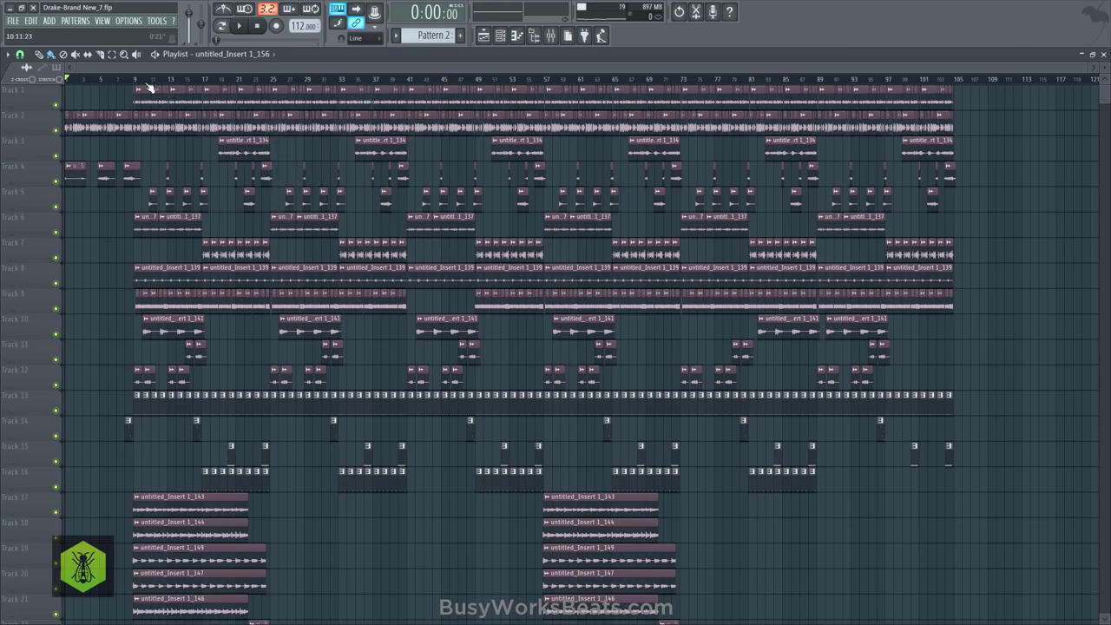
scroll(149, 88, "up", 5)
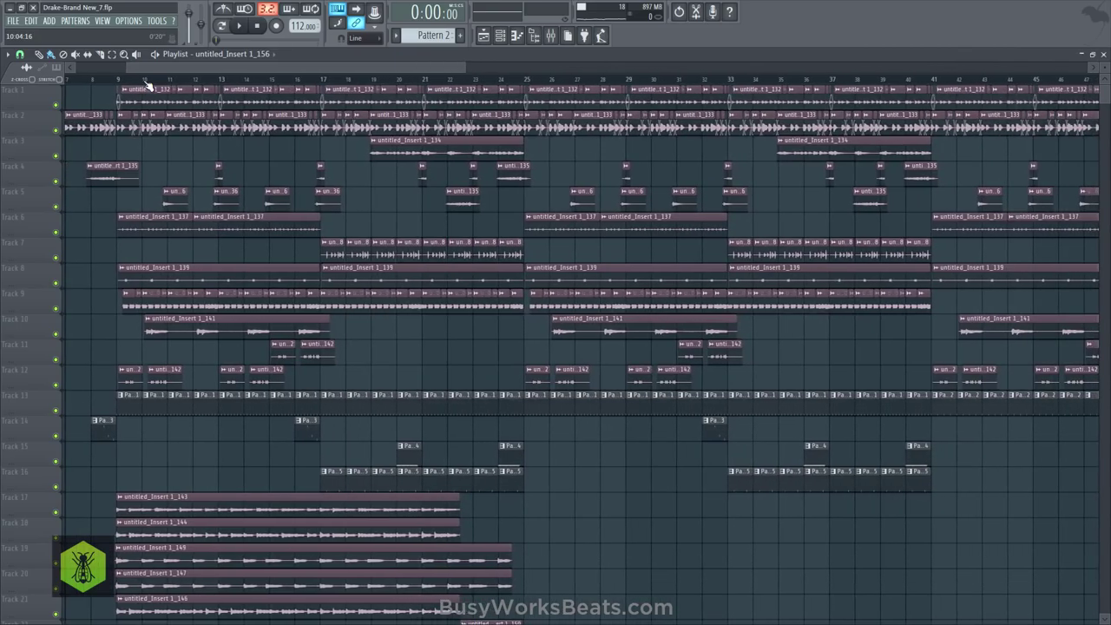
scroll(150, 88, "down", 6)
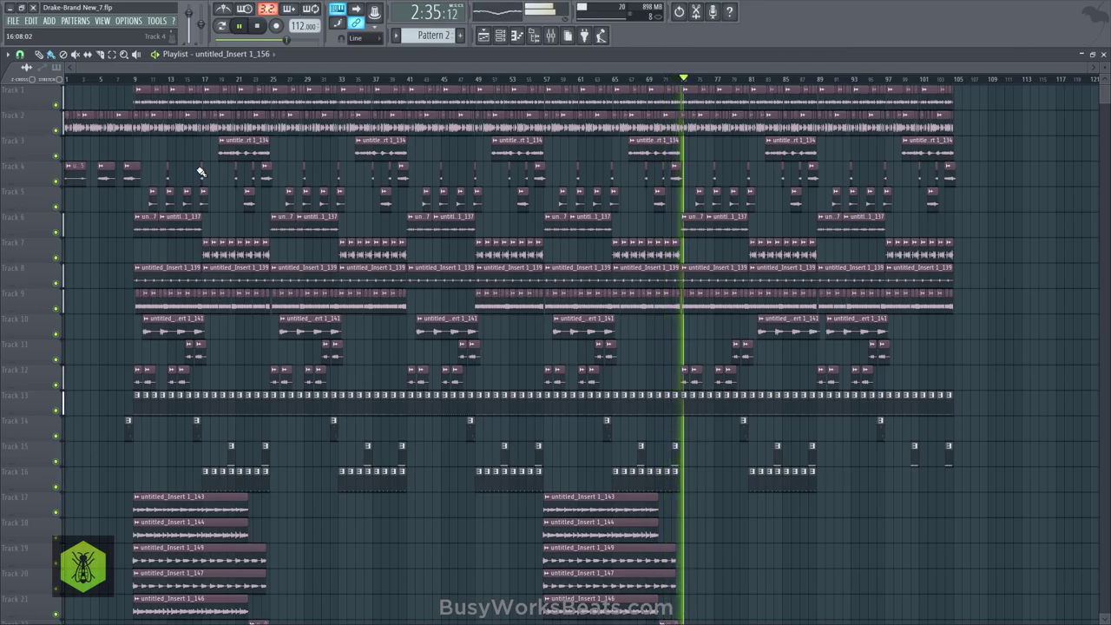
left_click(242, 25)
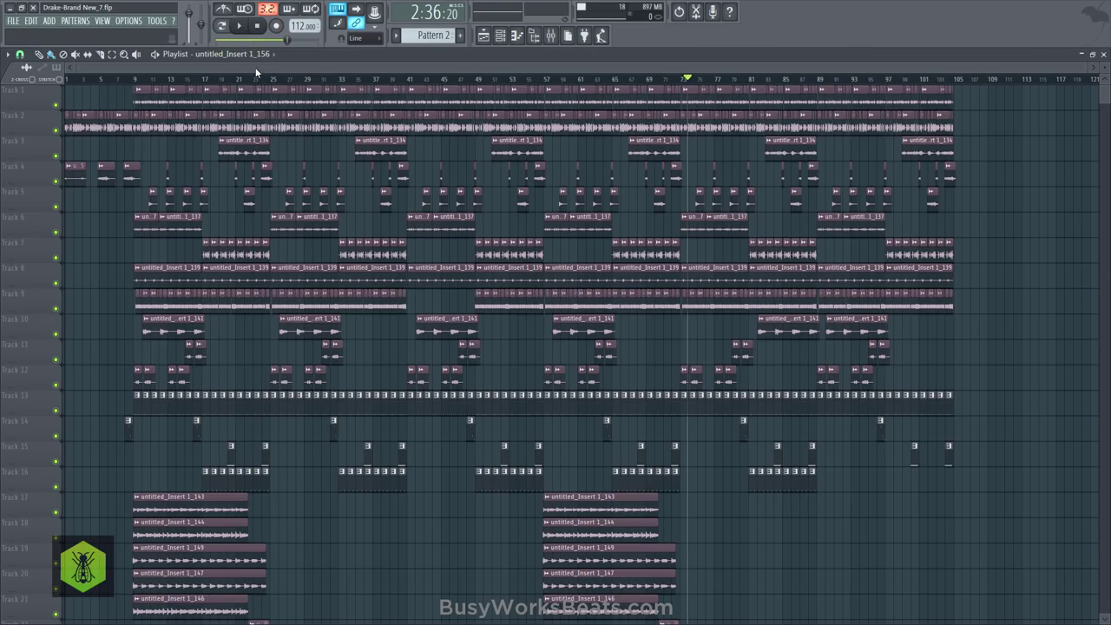
Solo Track 12 and listen to its clips from bar 25 with the metronome on
scroll(260, 78, "up", 6)
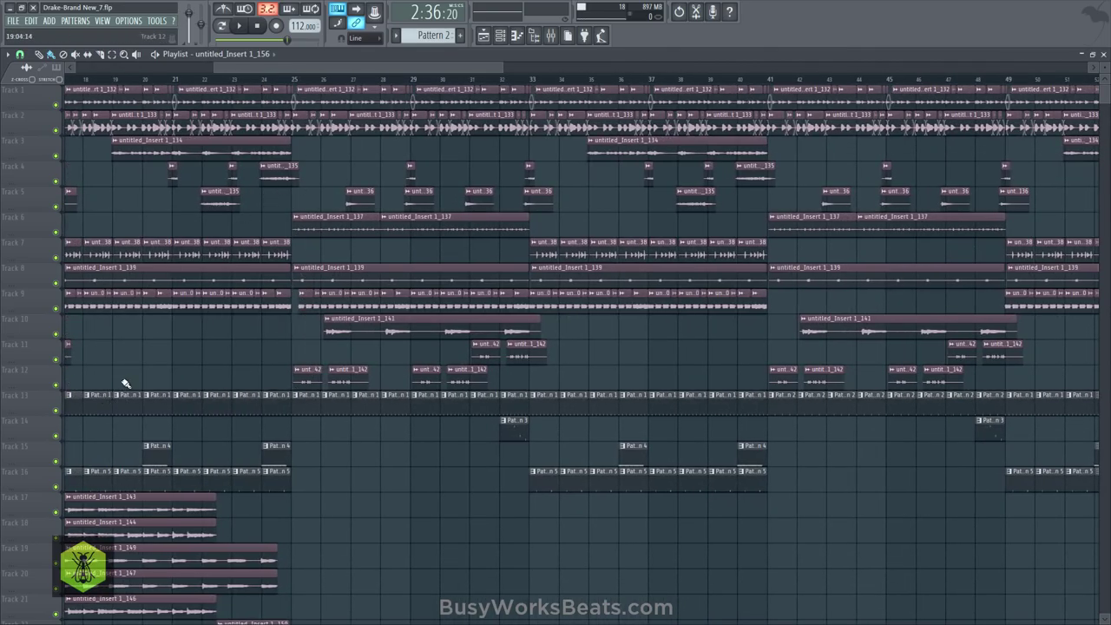
right_click(58, 384)
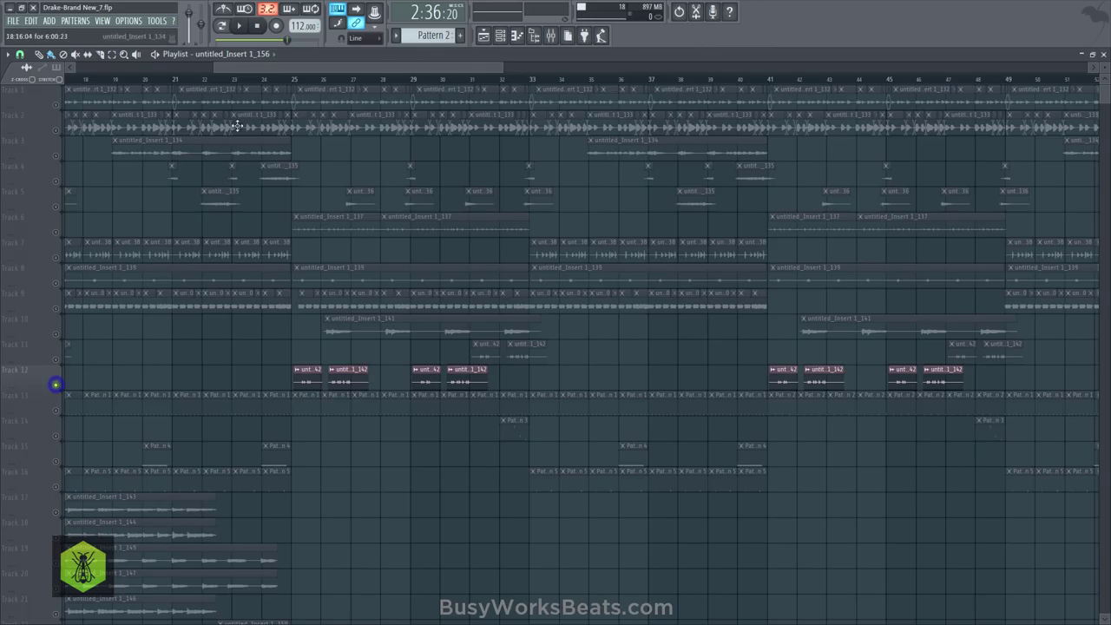
left_click(223, 11)
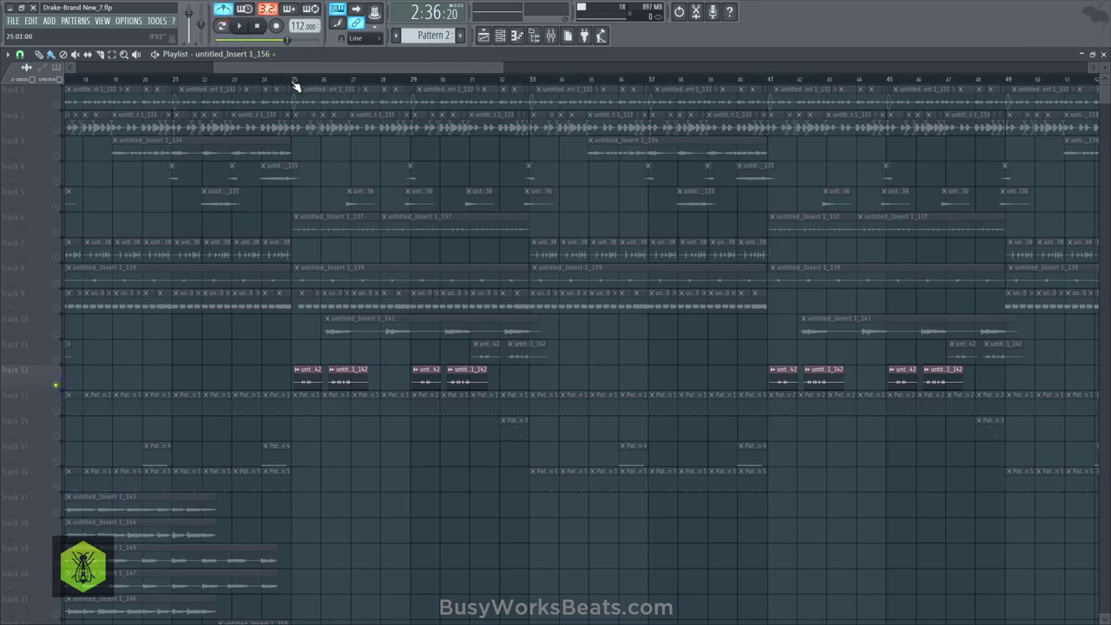
left_click(293, 83)
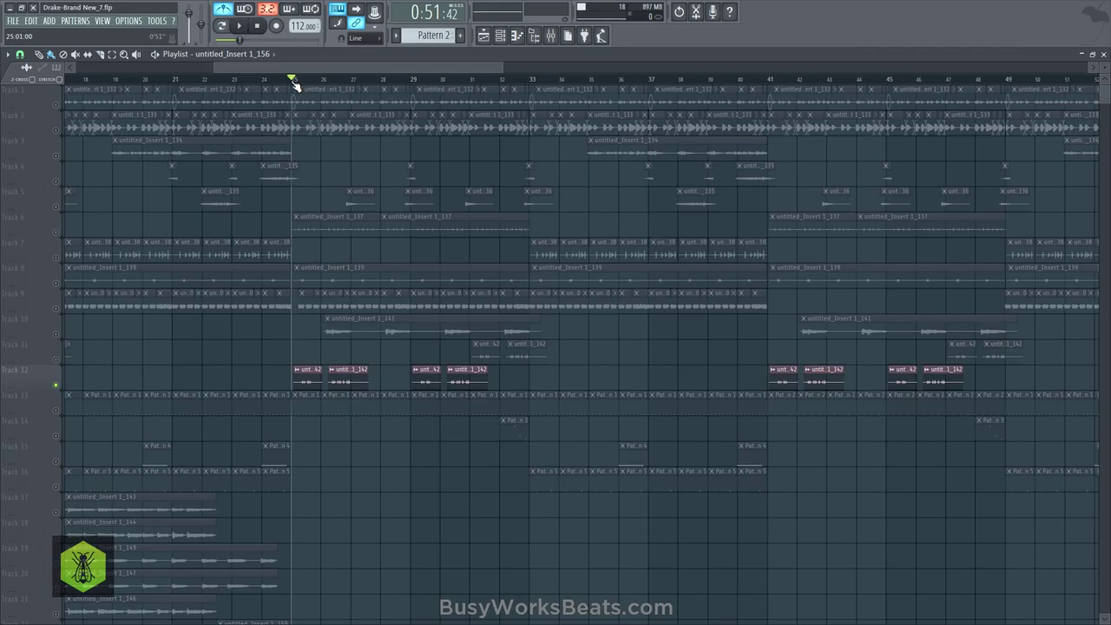
key("space")
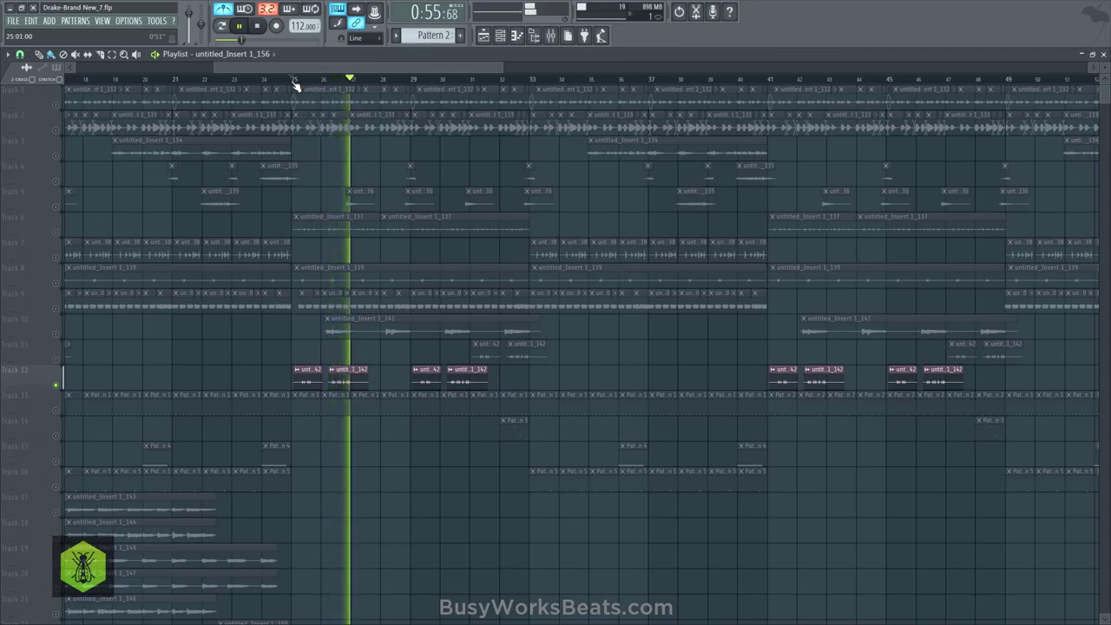
key("space")
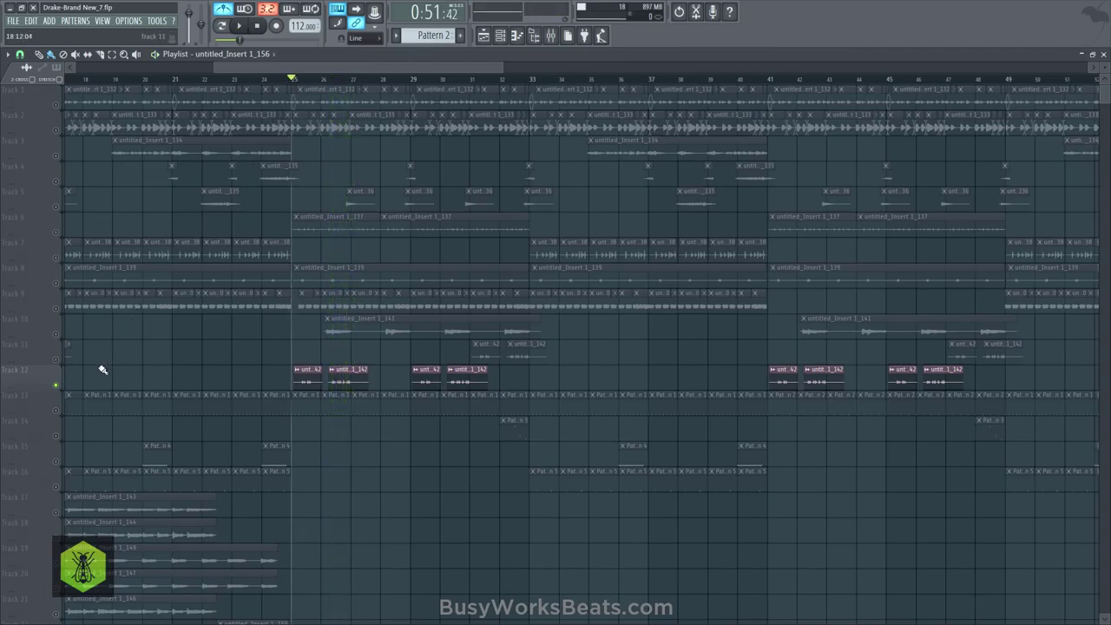
Switch the solo from Track 12 to Track 6, unmute Track 12 alongside it, and play both from bar 25
right_click(56, 385)
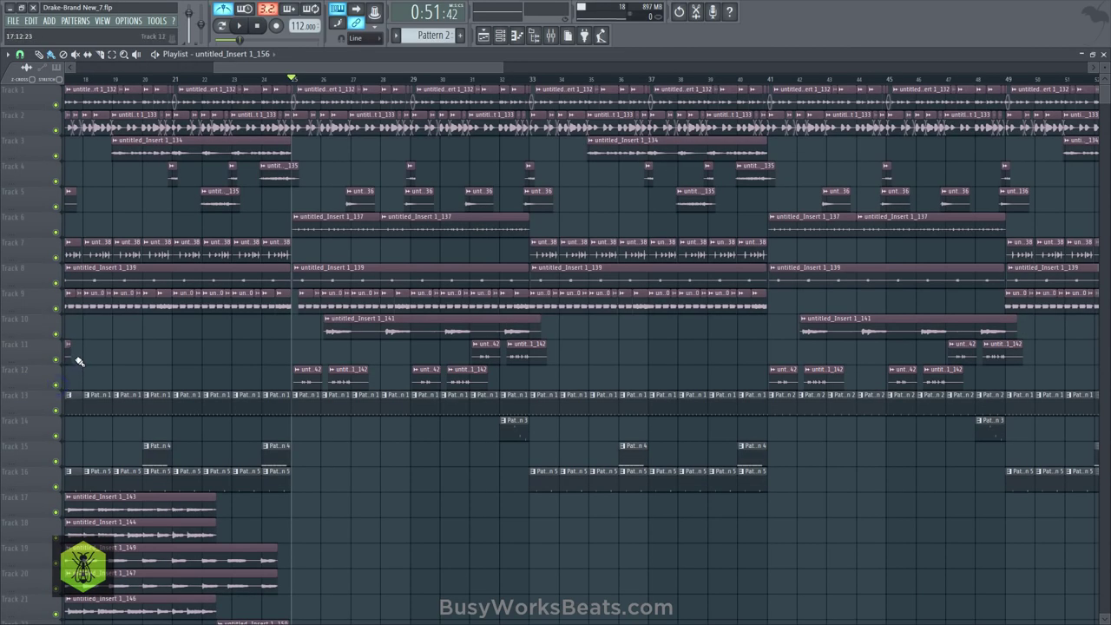
right_click(58, 233)
left_click(58, 386)
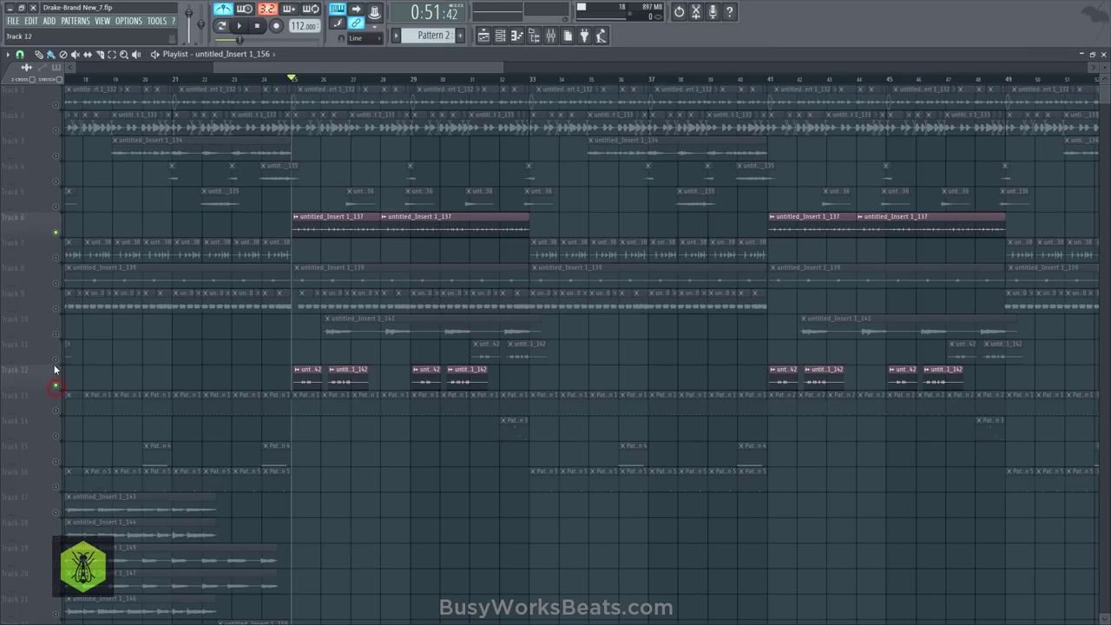
key("space")
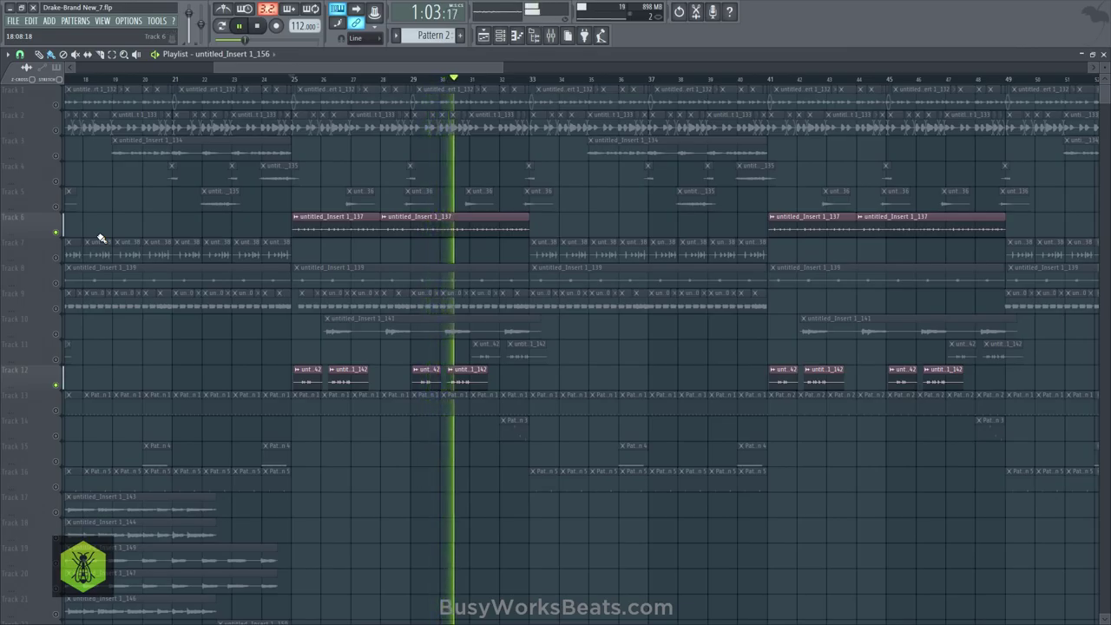
Unmute Tracks 5, 8 and 13 to layer them with Tracks 6 and 12 during playback from bar 25
left_click(59, 208)
left_click(292, 80)
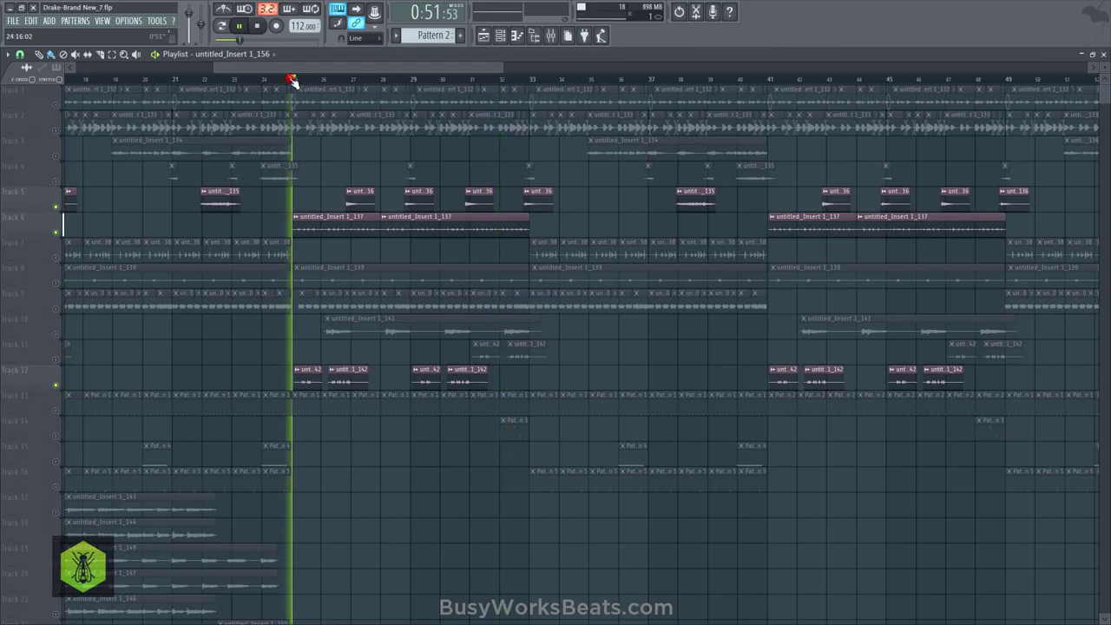
left_click(56, 282)
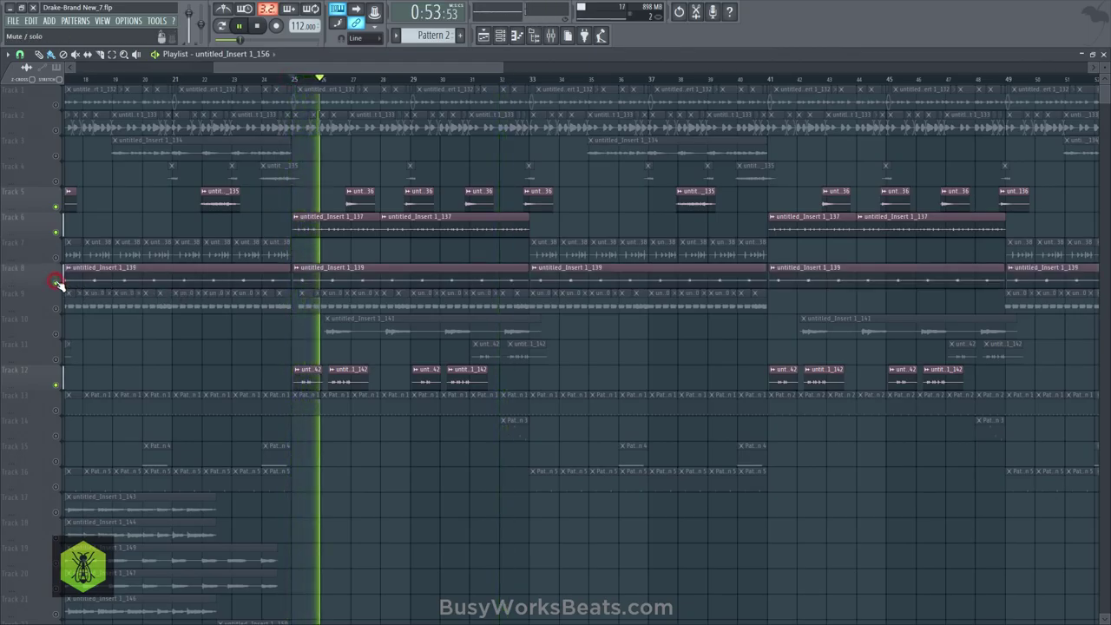
left_click(58, 410)
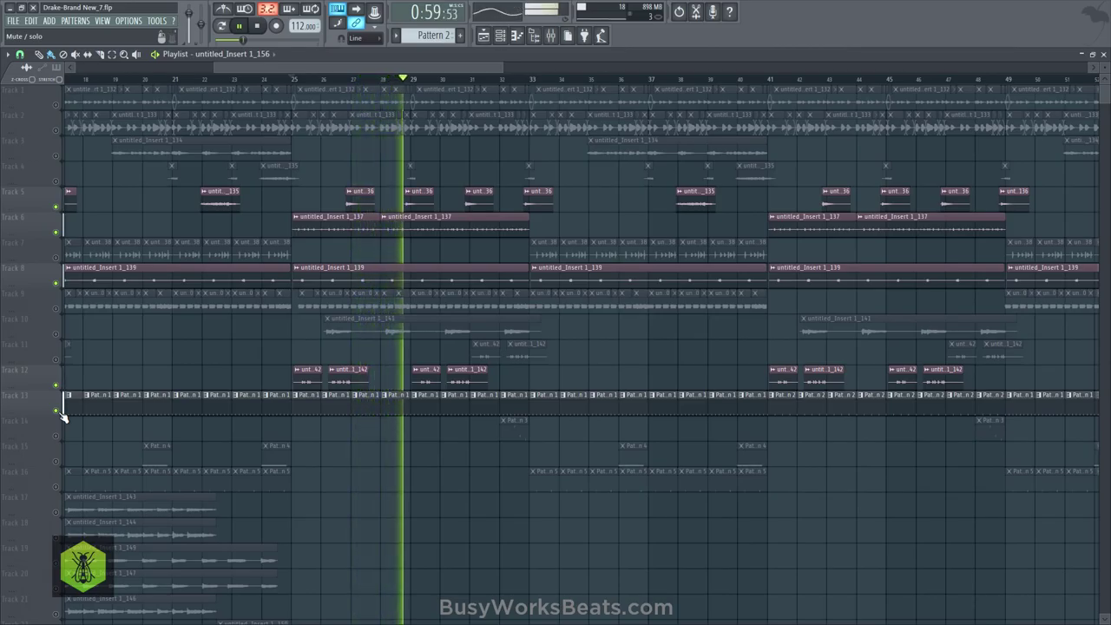
left_click(241, 27)
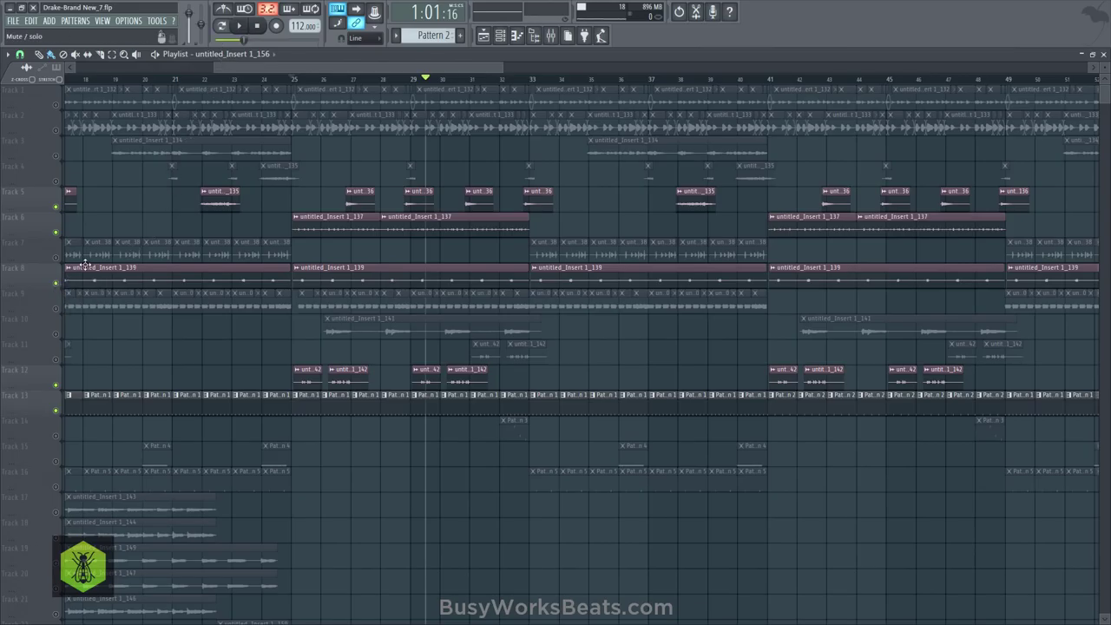
Replay the audible tracks from bar 25 and unmute Track 11 to add it to the layers
left_click(292, 81)
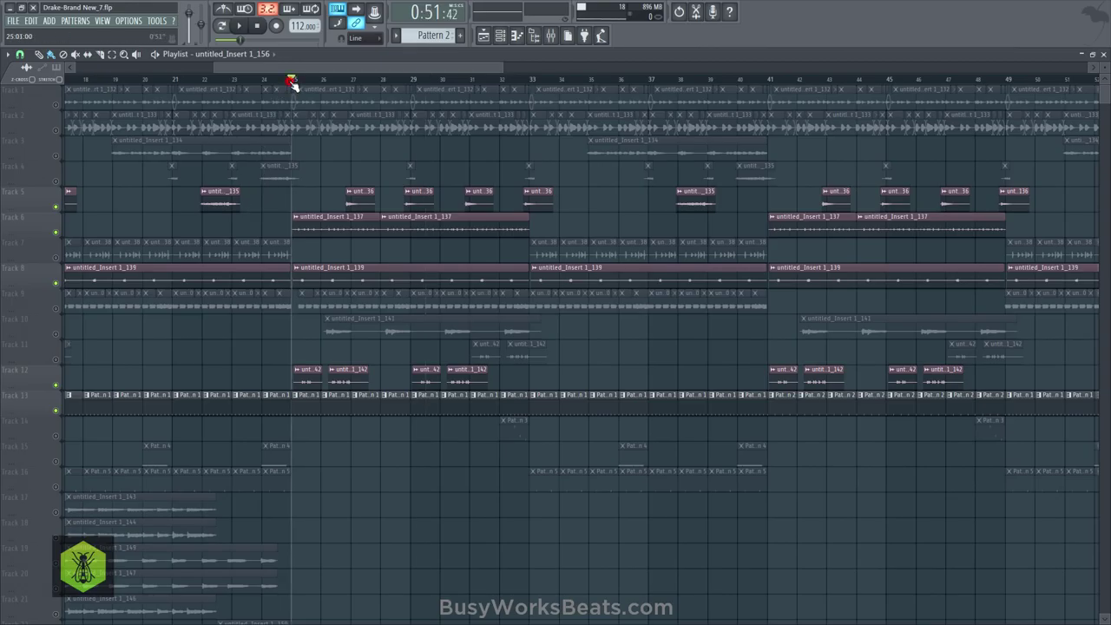
left_click(239, 26)
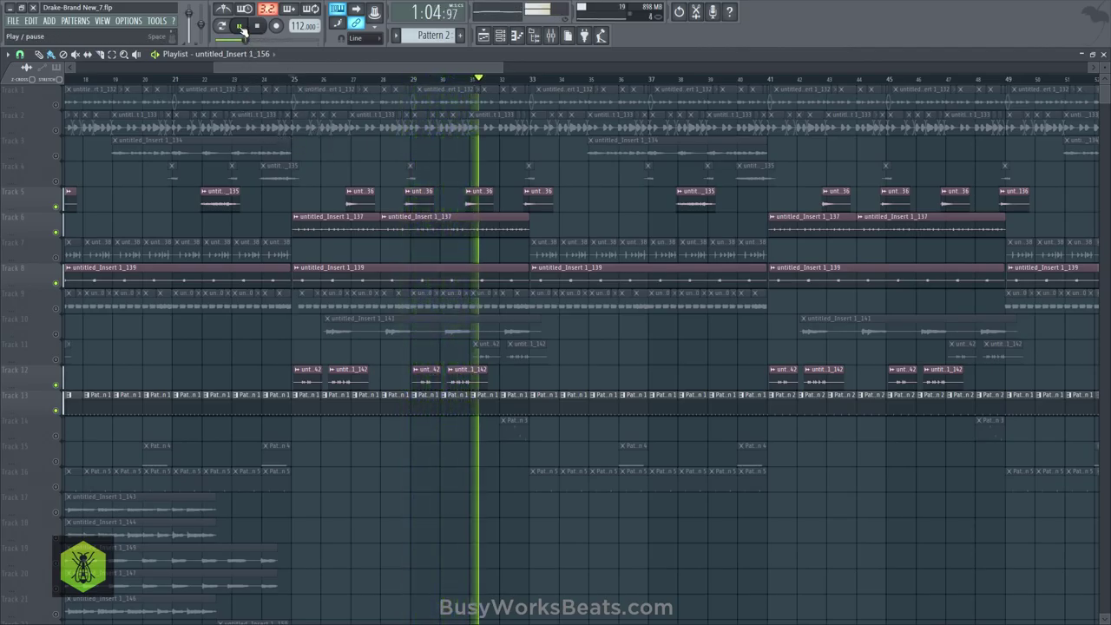
left_click(63, 358)
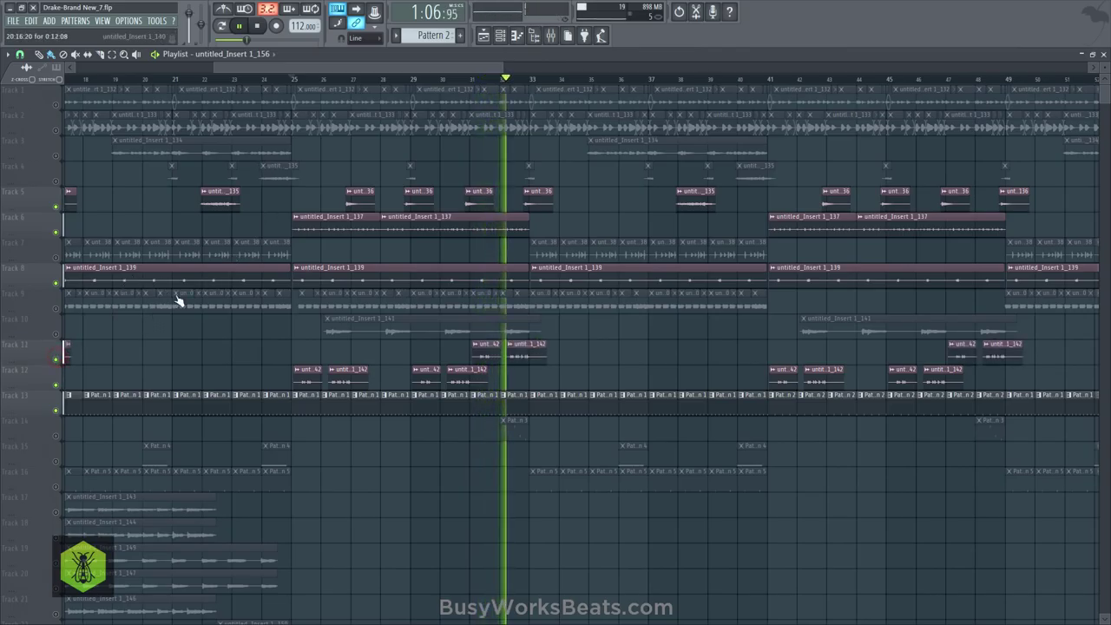
key("space")
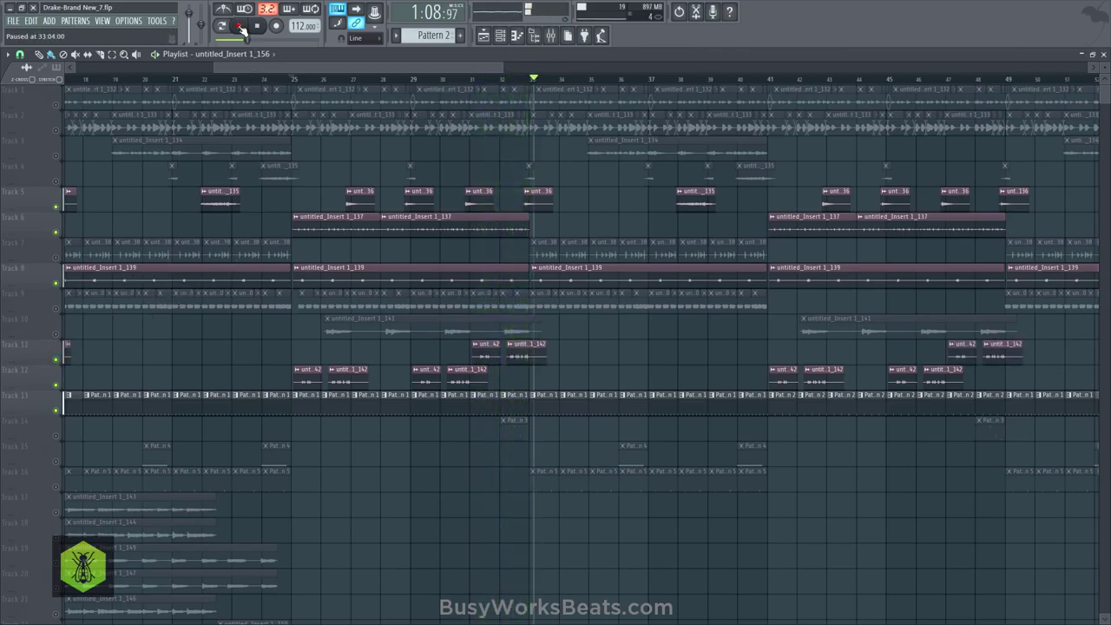
Try adding Track 10 to the layers with playback from bar 26, and mute it again
left_click(56, 333)
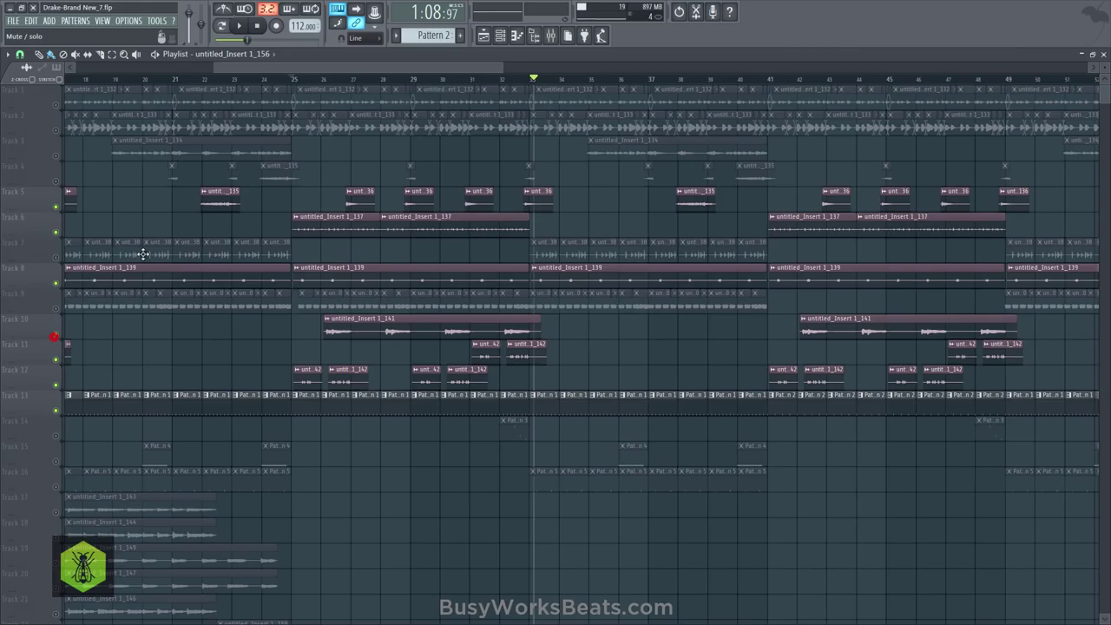
left_click(321, 79)
left_click(242, 27)
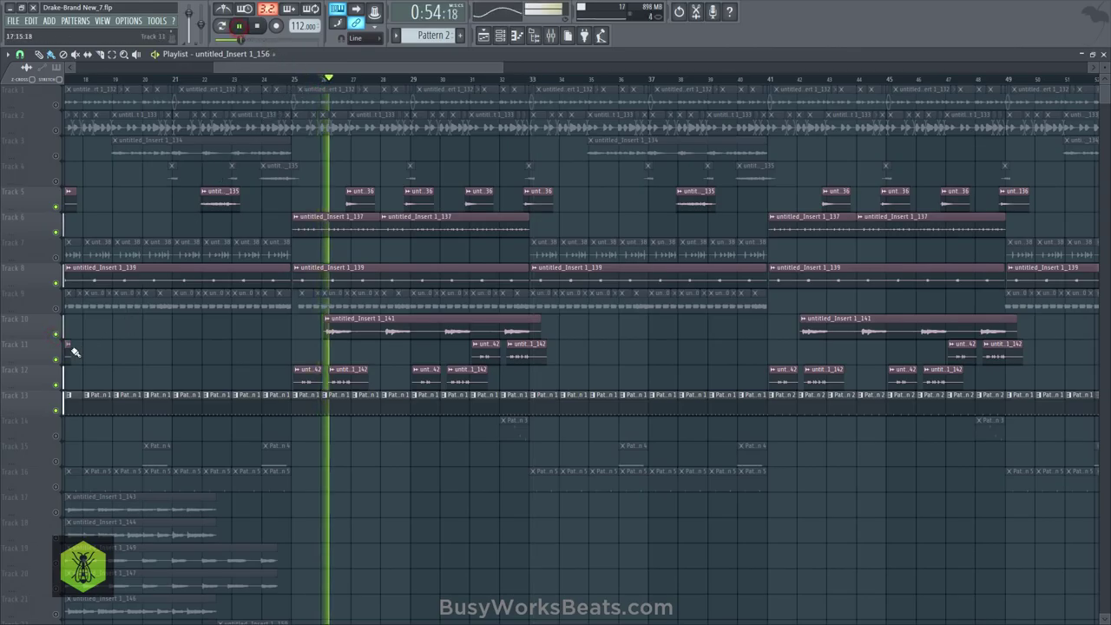
left_click(55, 334)
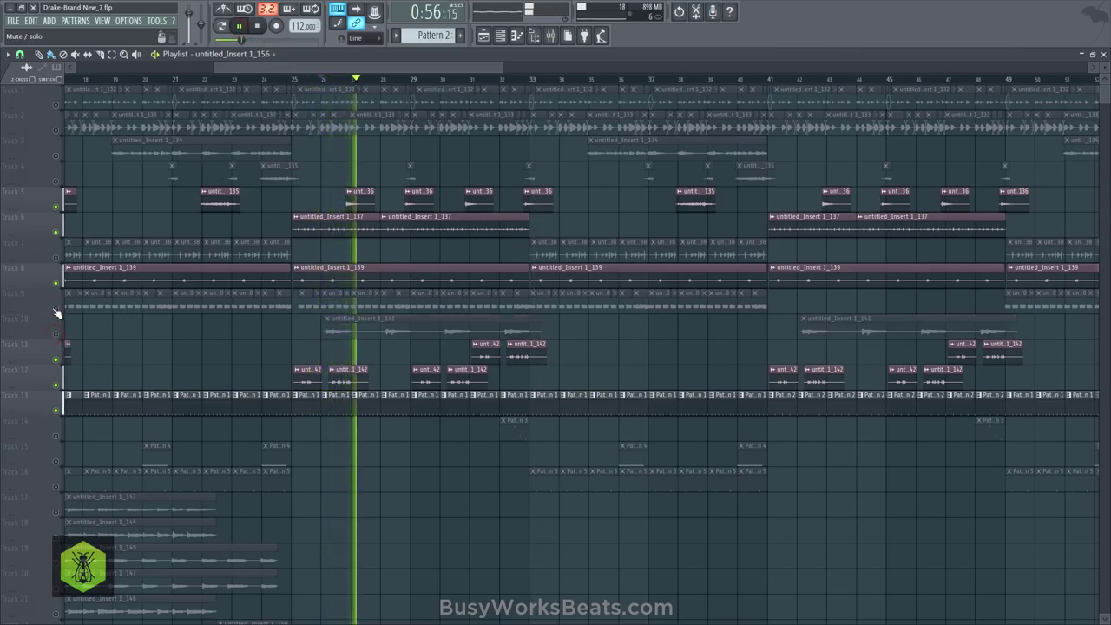
Unmute Track 4 and play the layers from bar 24 to hear its longer clip
left_click(55, 181)
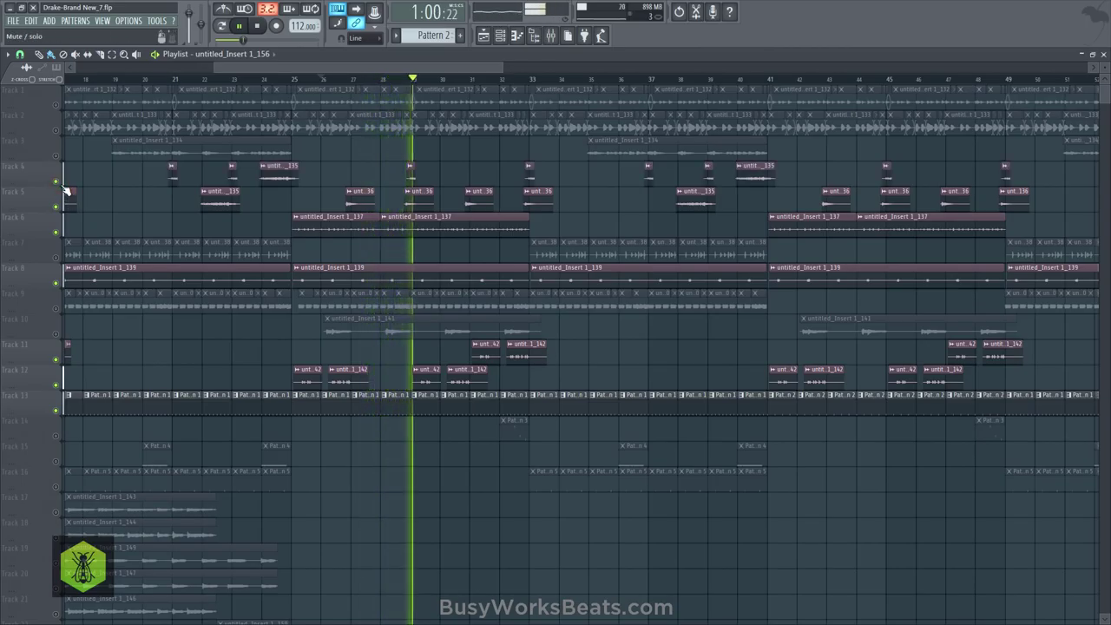
key("space")
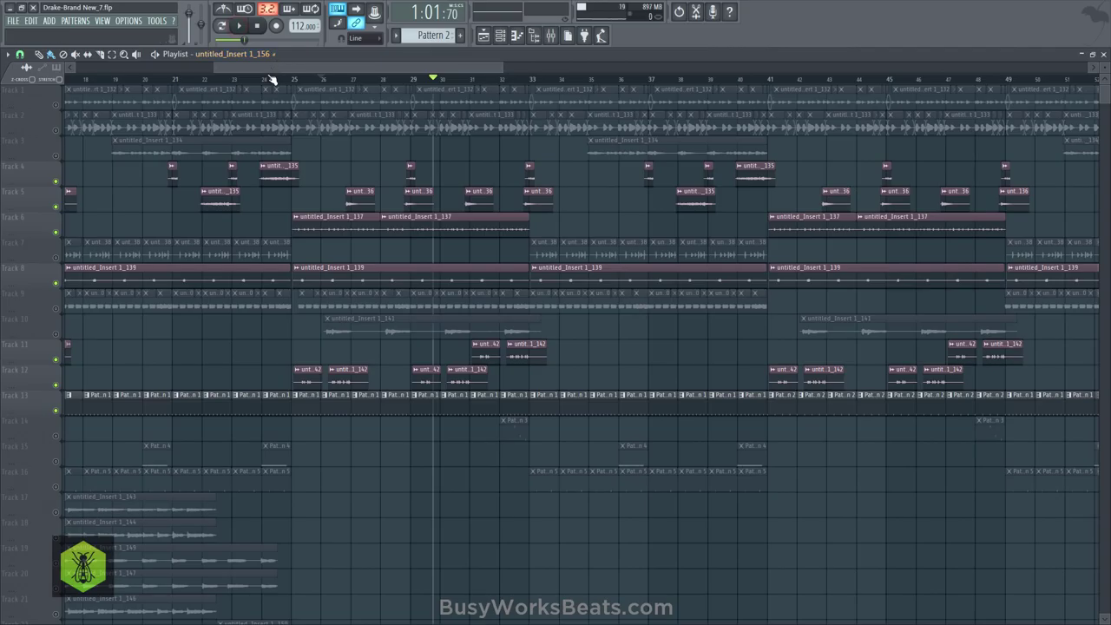
left_click(262, 81)
key("space")
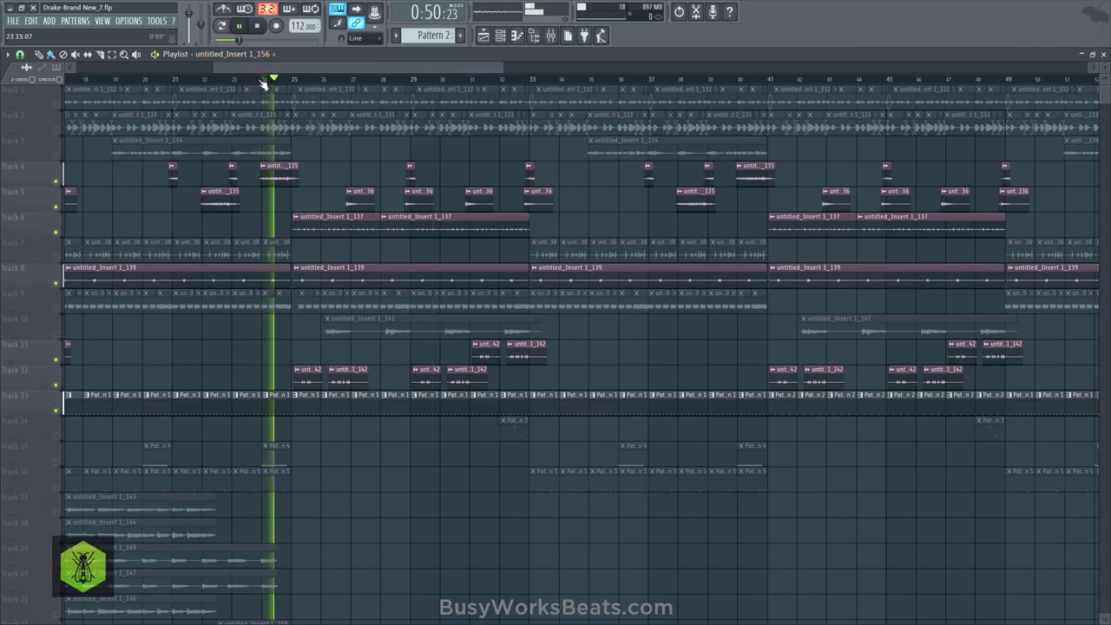
key("space")
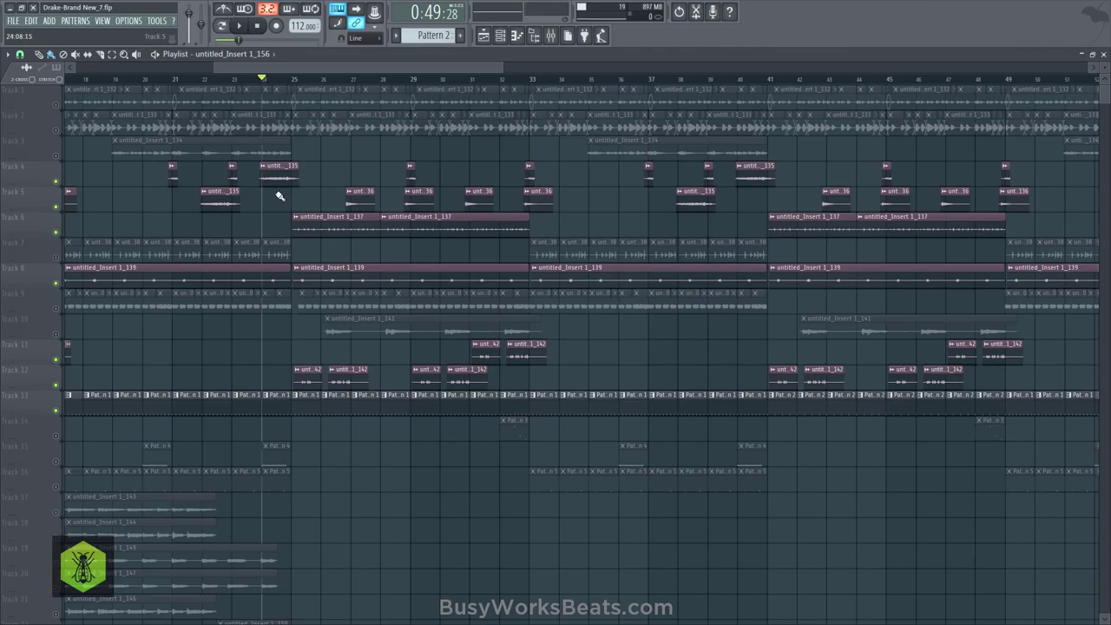
Move the playback position to bar 29, unmute Track 1, and play it with the other audible tracks
left_click(408, 81)
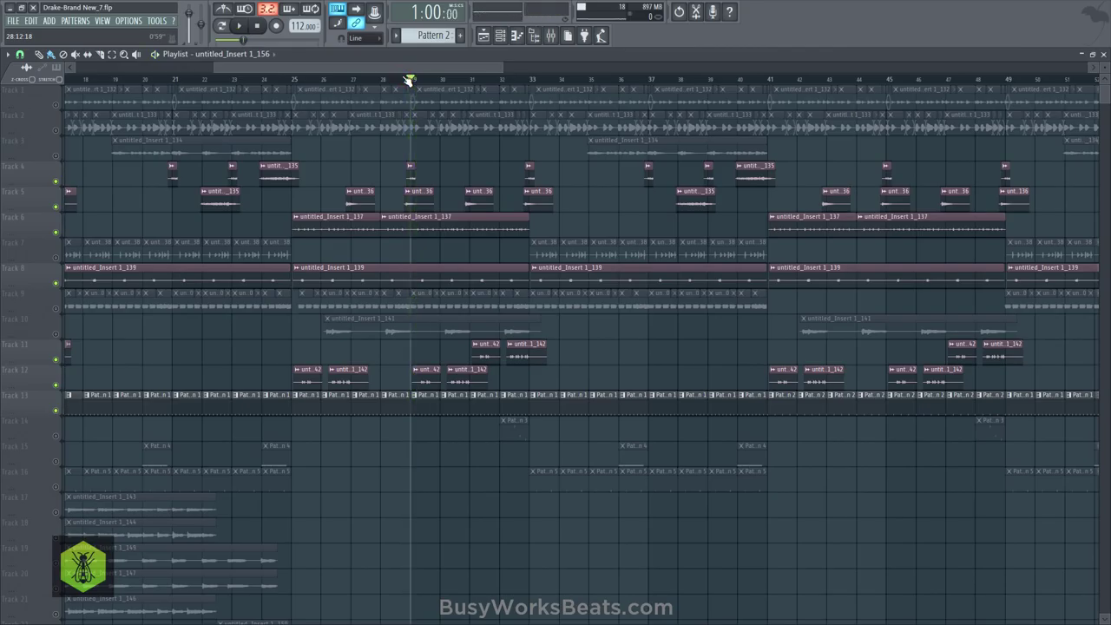
left_click(409, 80)
scroll(411, 80, "up", 5)
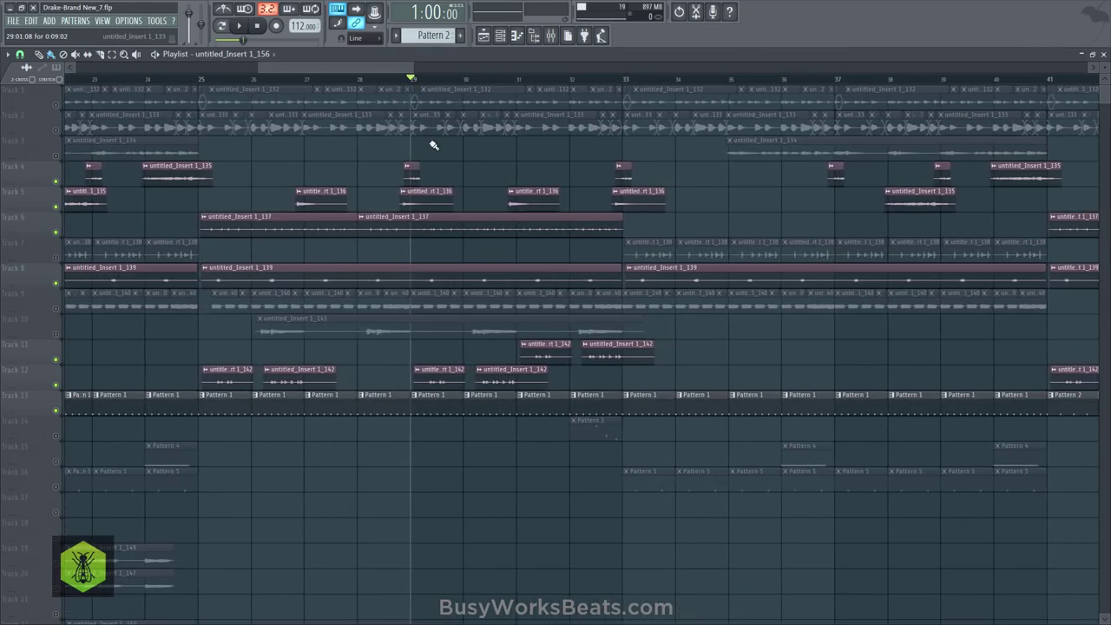
scroll(417, 75, "down", 3)
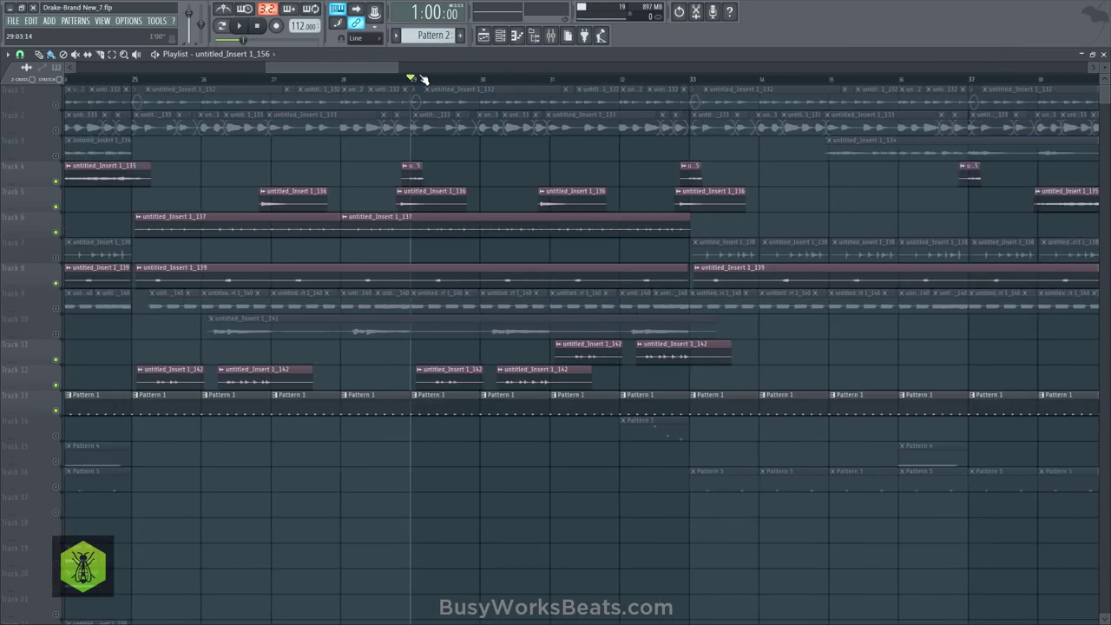
scroll(422, 79, "down", 3)
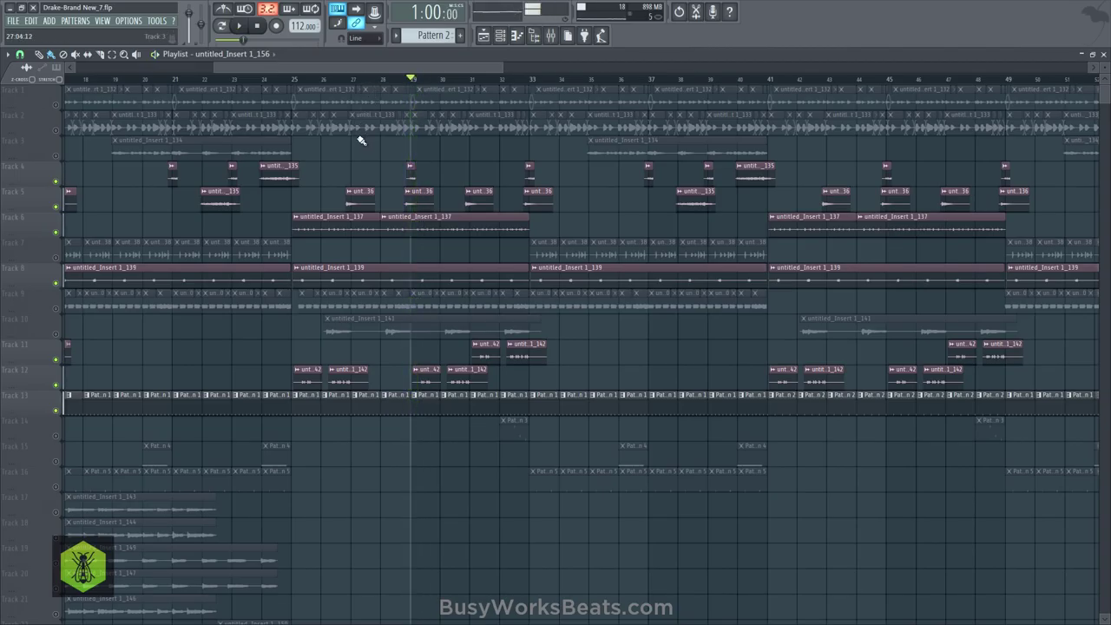
left_click(56, 105)
key("space")
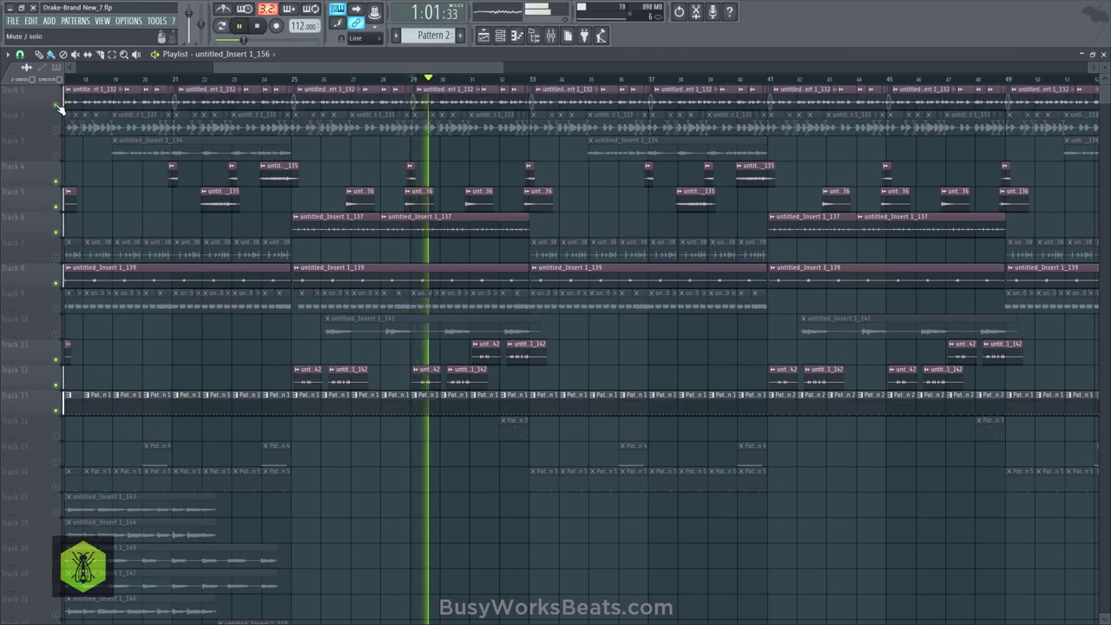
key("space")
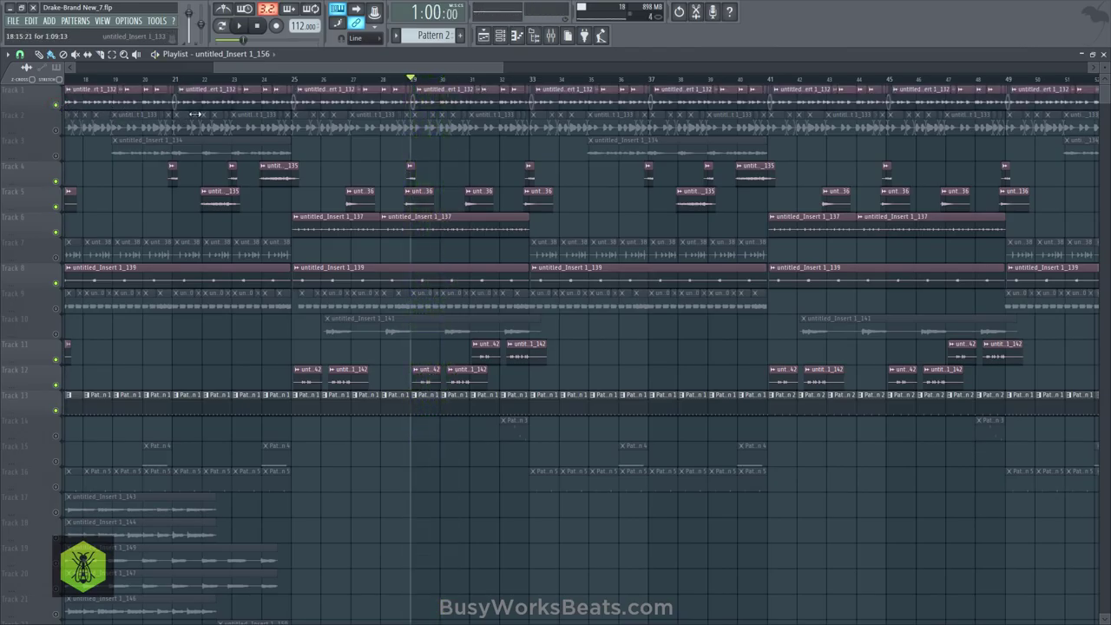
Move the playback position back to bar 25 and play the audible layers briefly
left_click(292, 81)
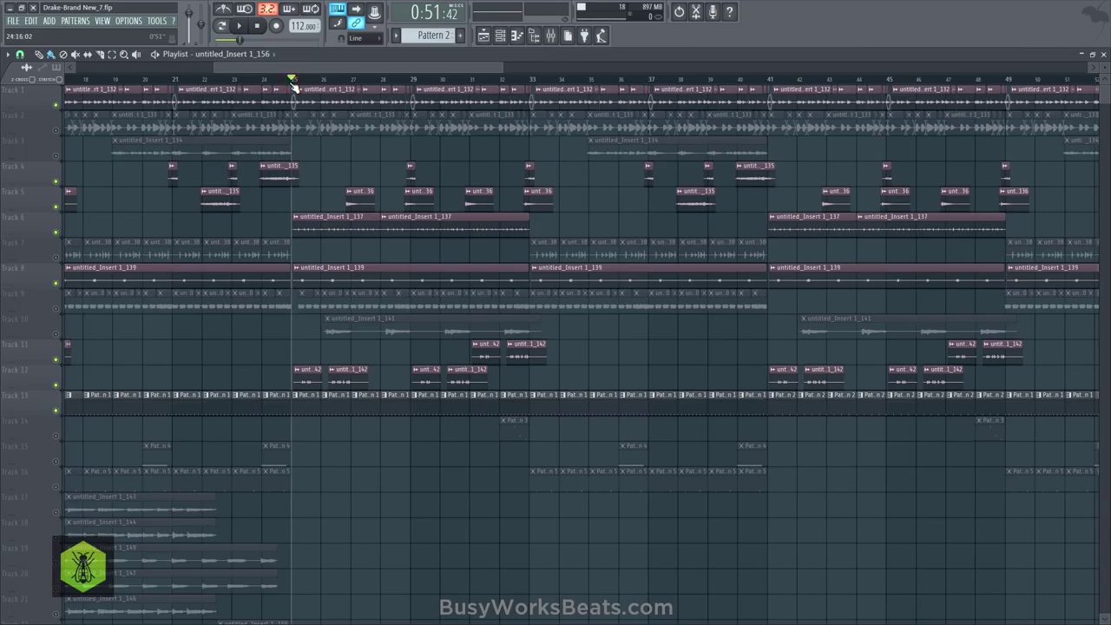
key("space")
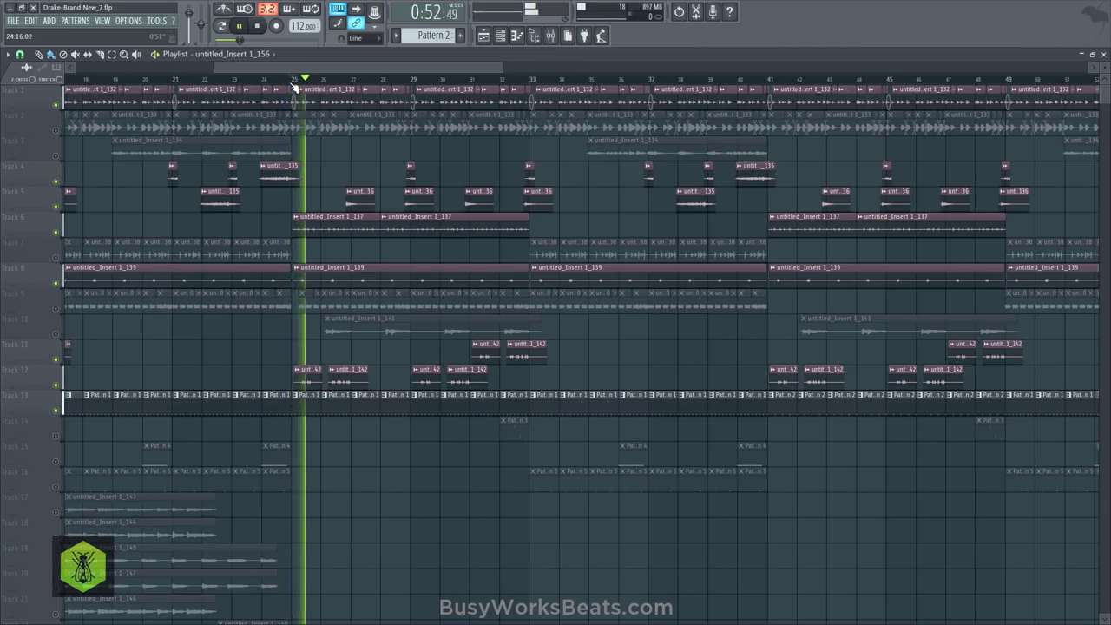
key("space")
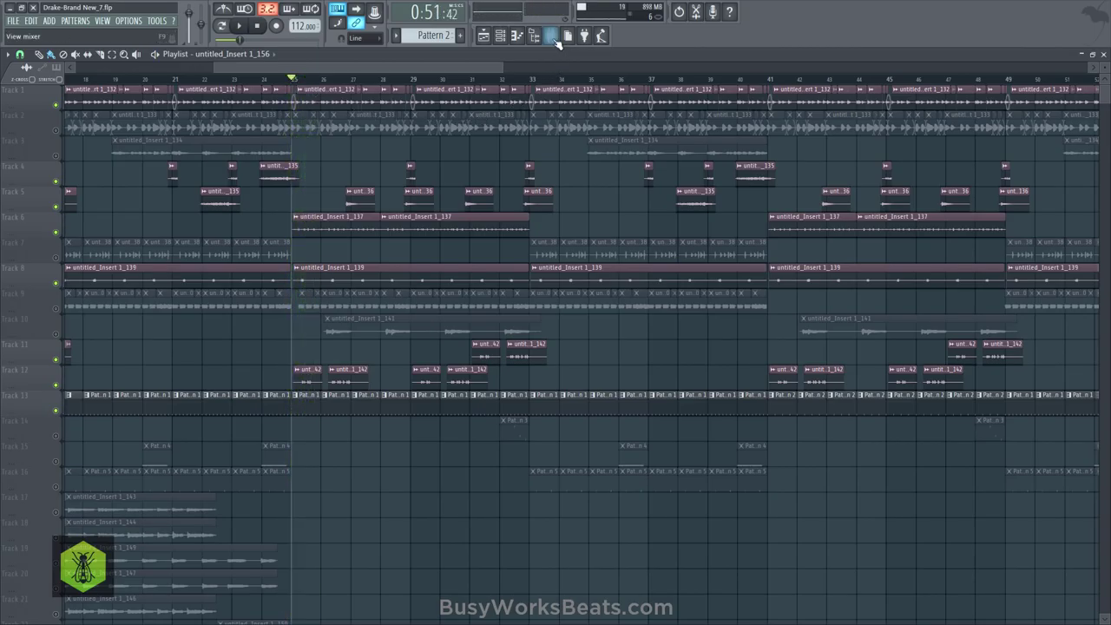
Open the mixer, select Insert 14, and play from bar 25 to watch the channel levels
key("F9")
key("space")
key("space")
left_click(213, 223)
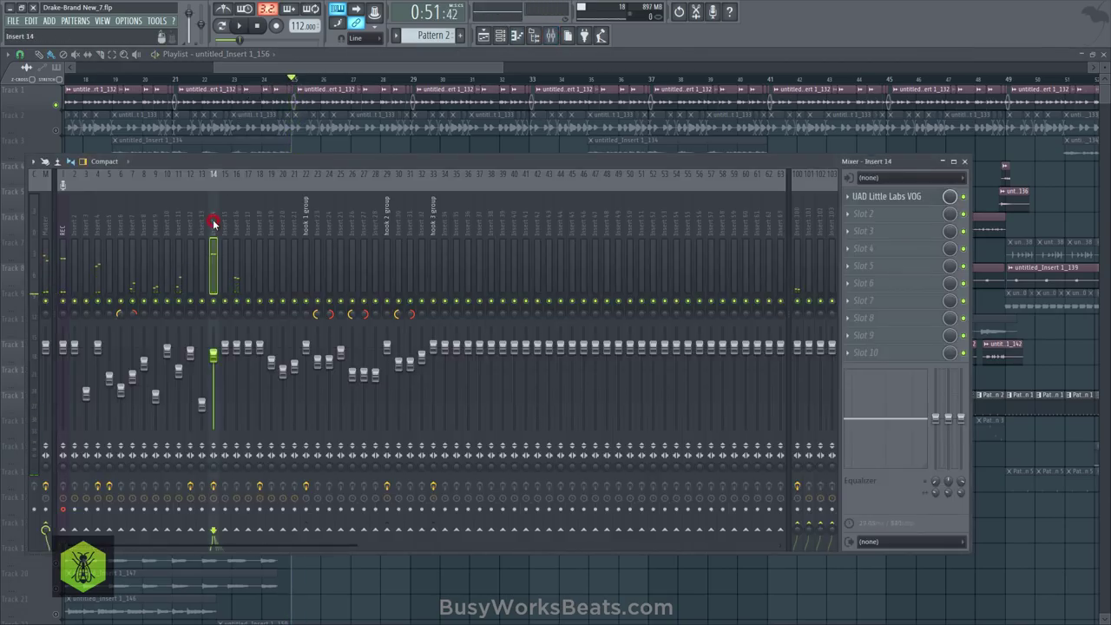
key("space")
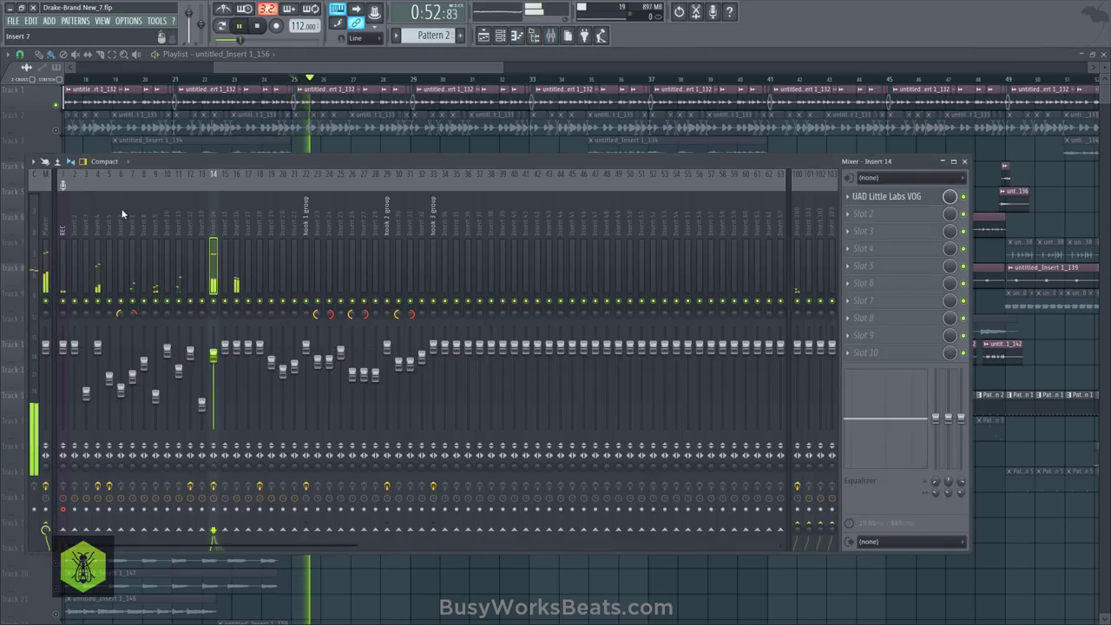
key("space")
Inspect the UAD Cooper Time Cube effect on Insert 4 and close its window
left_click(96, 223)
left_click(901, 198)
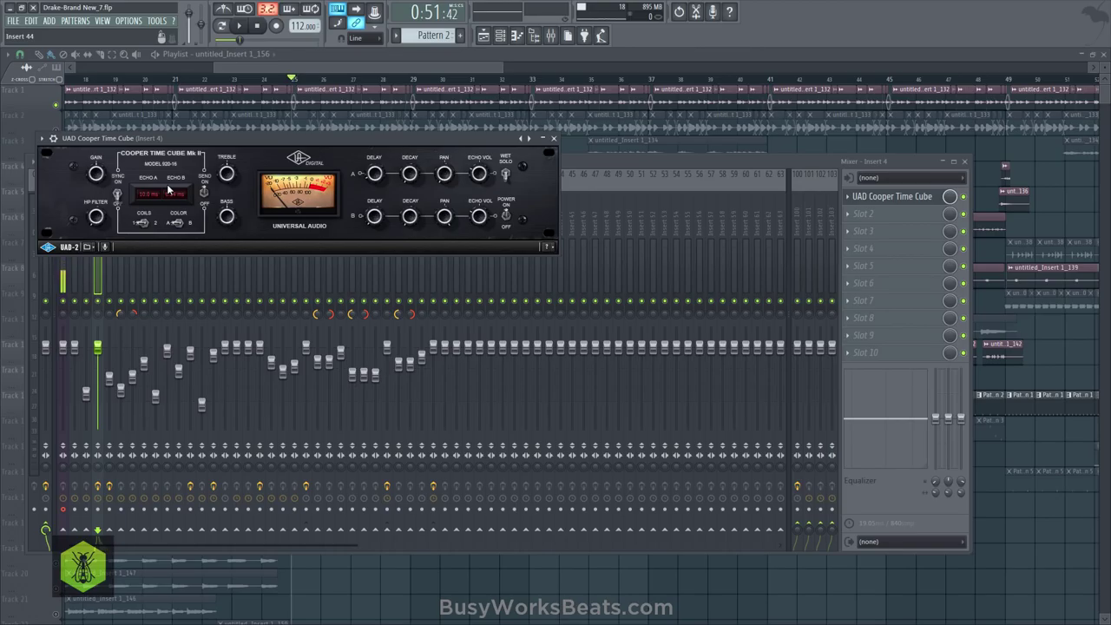
left_click(554, 139)
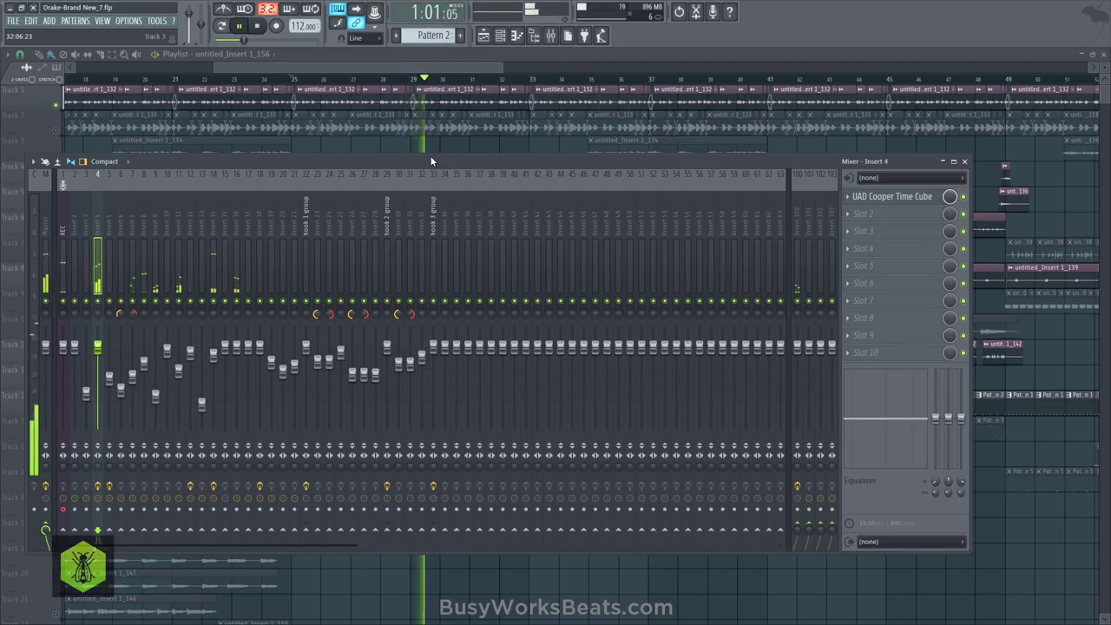
Stop playback, inspect the UAD Little Labs VOG effect on Insert 14, and close its window
key("space")
left_click(214, 223)
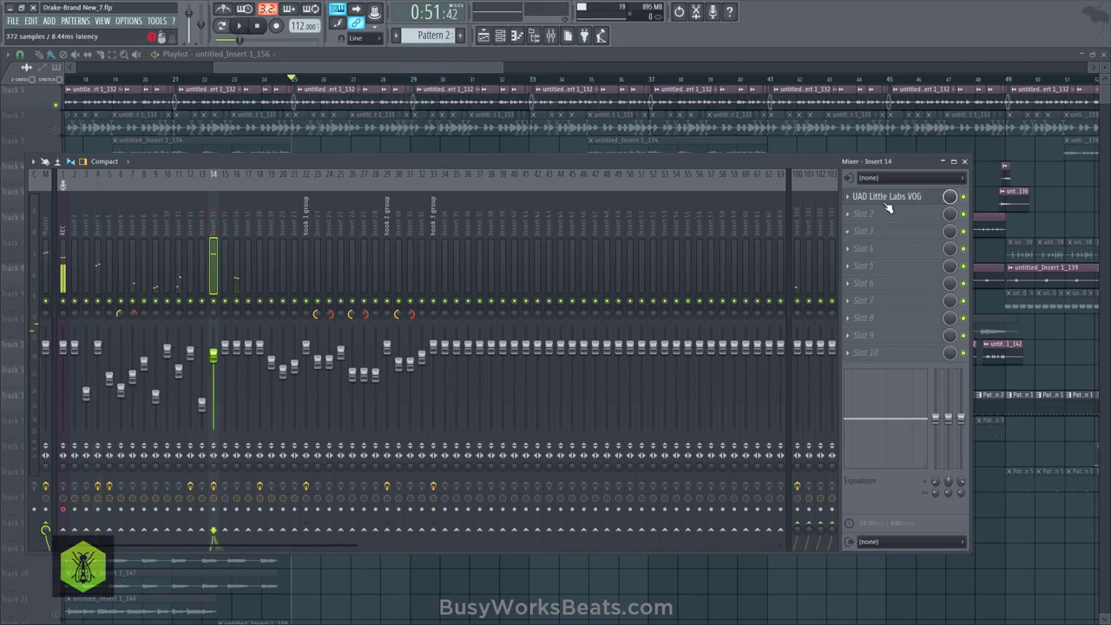
left_click(885, 197)
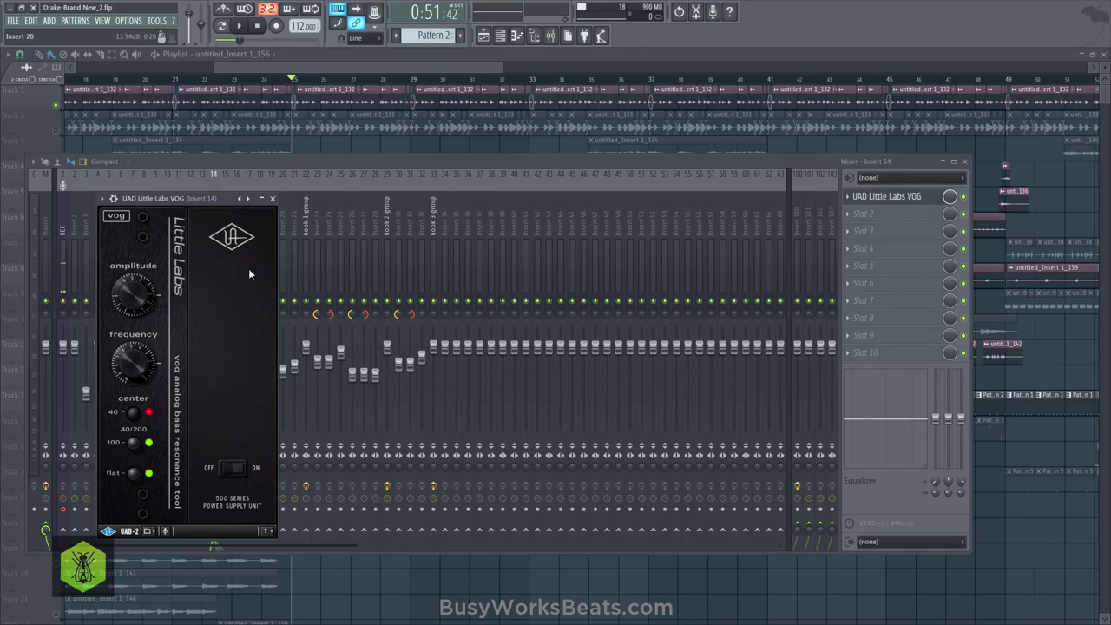
left_click(273, 199)
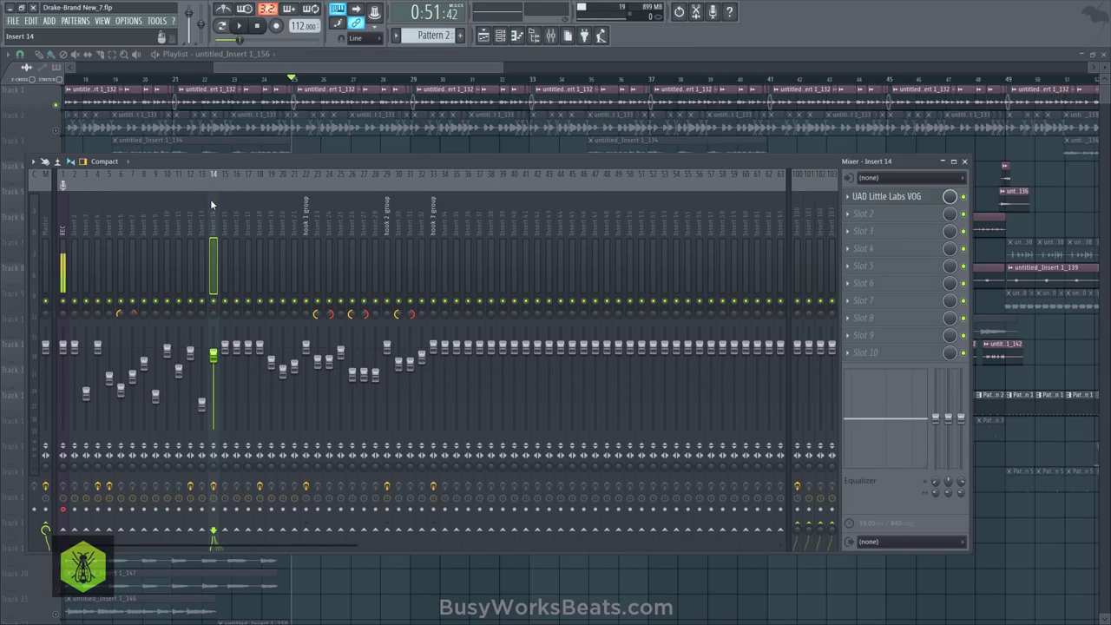
Play from bar 25 and toggle Insert 14's effect slots off and on to compare the bass sound
left_click(244, 29)
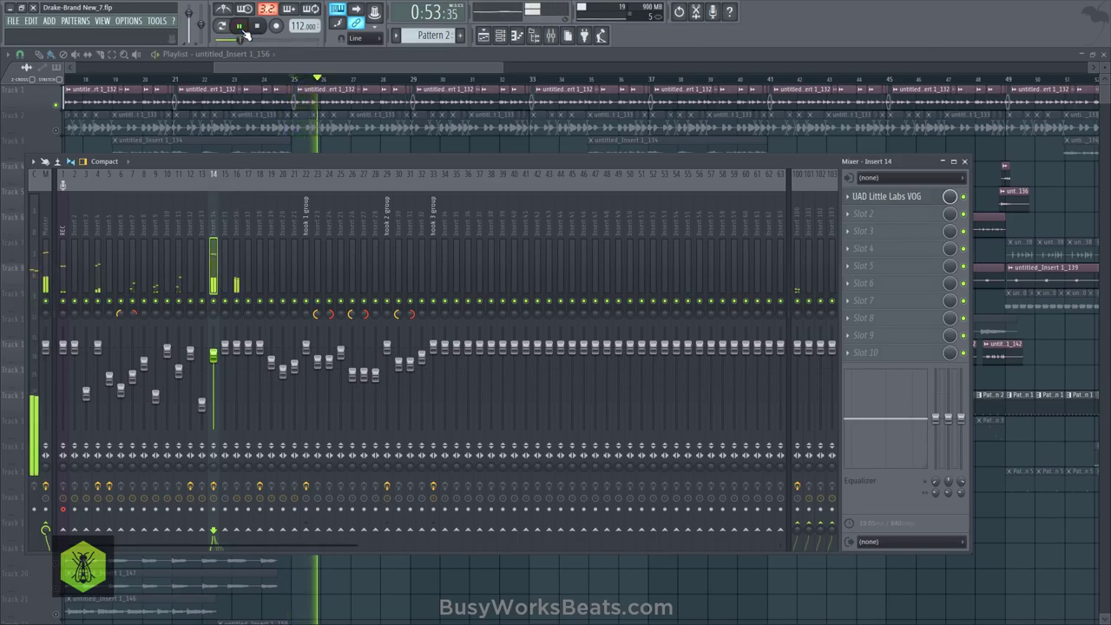
left_click(214, 486)
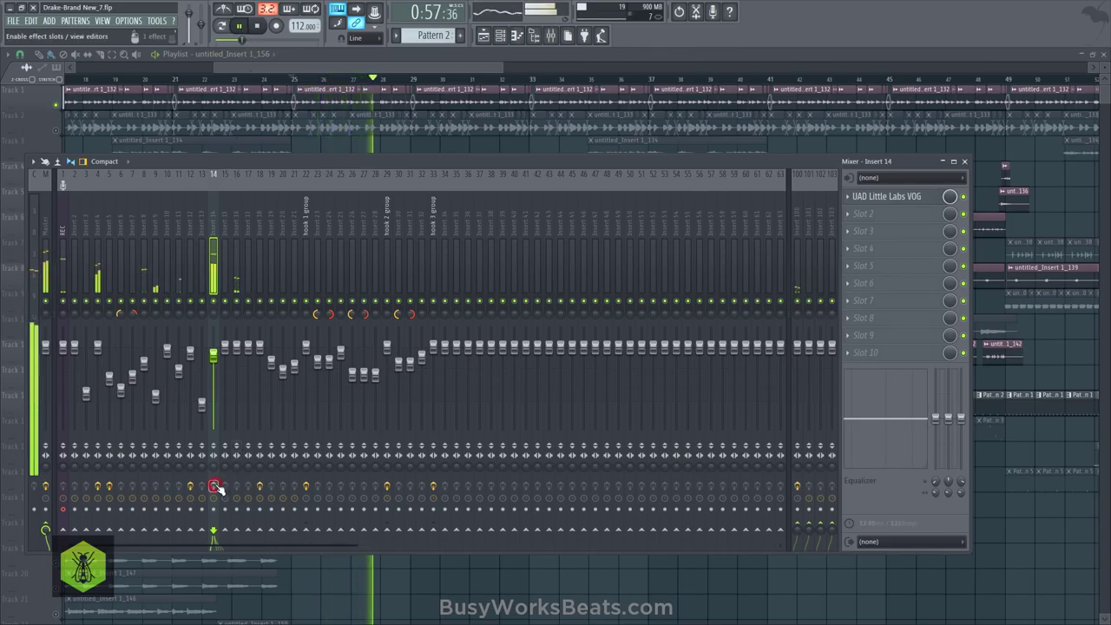
left_click(214, 486)
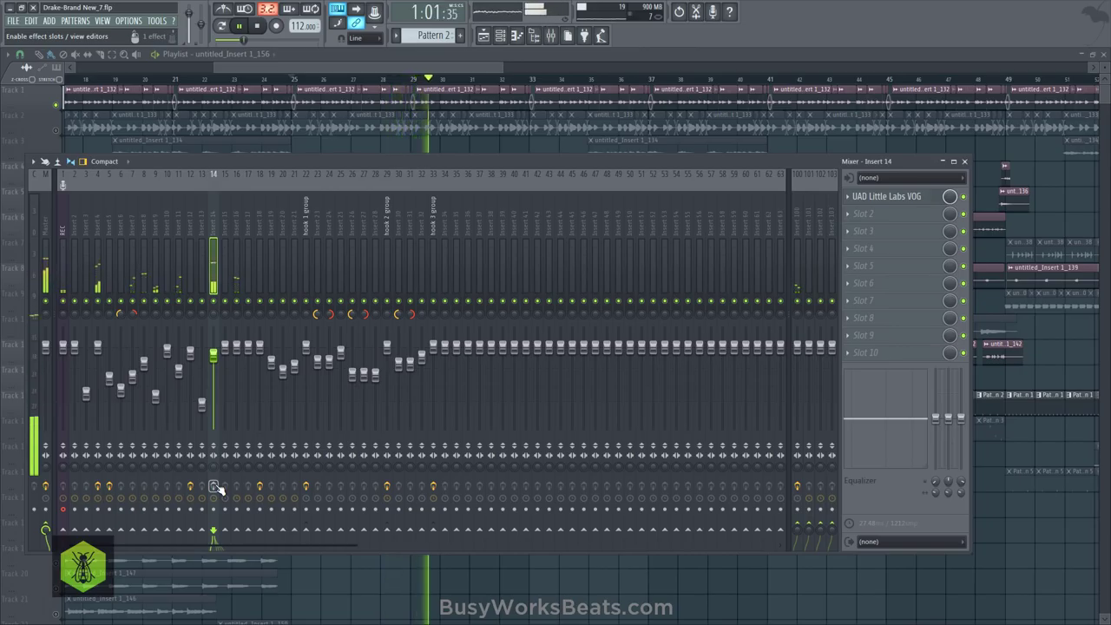
left_click(213, 486)
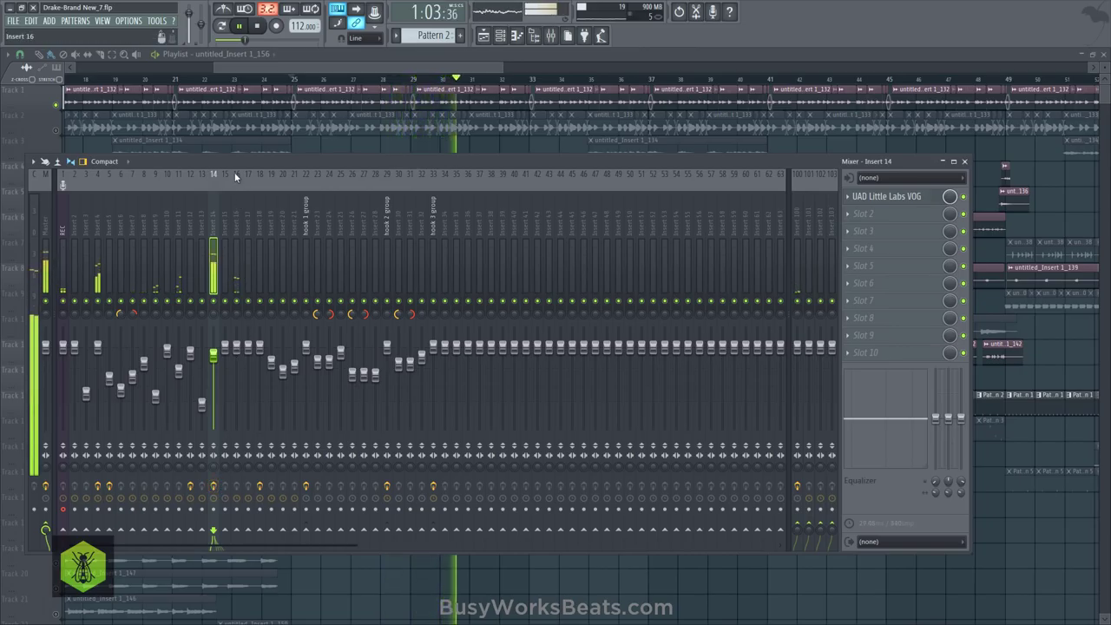
key("space")
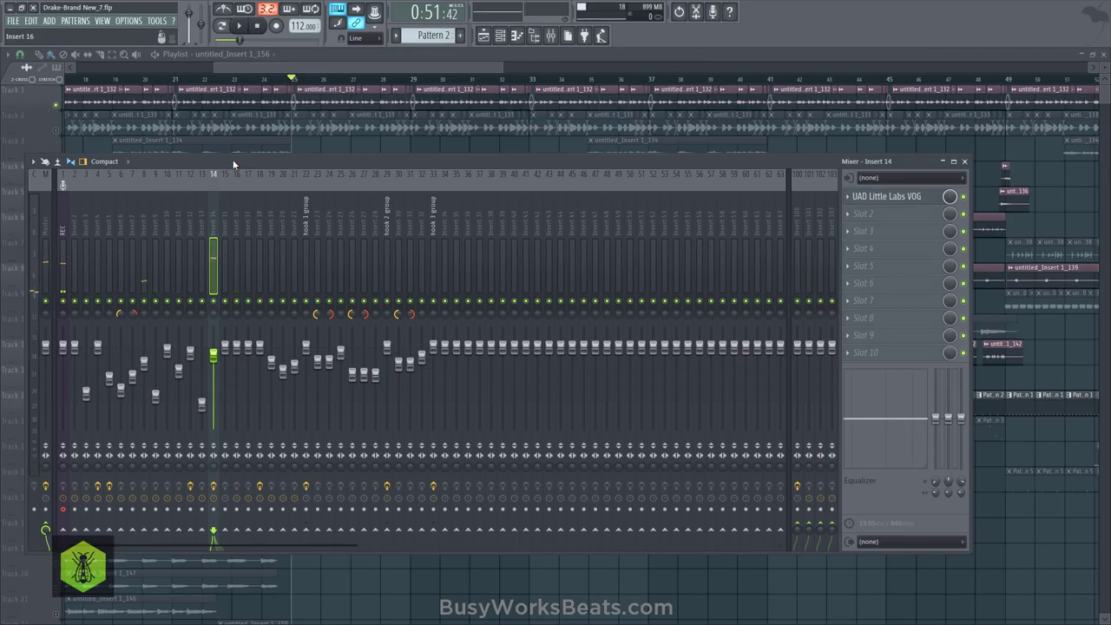
Close the mixer and listen to the audible playlist layers from bar 25
key("F9")
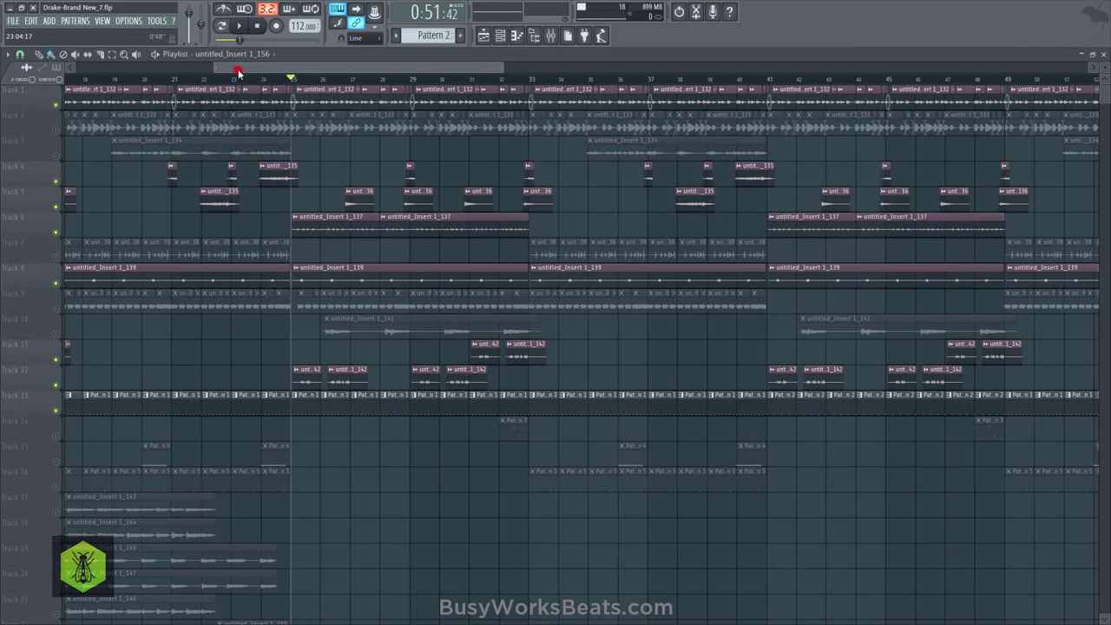
left_click(240, 26)
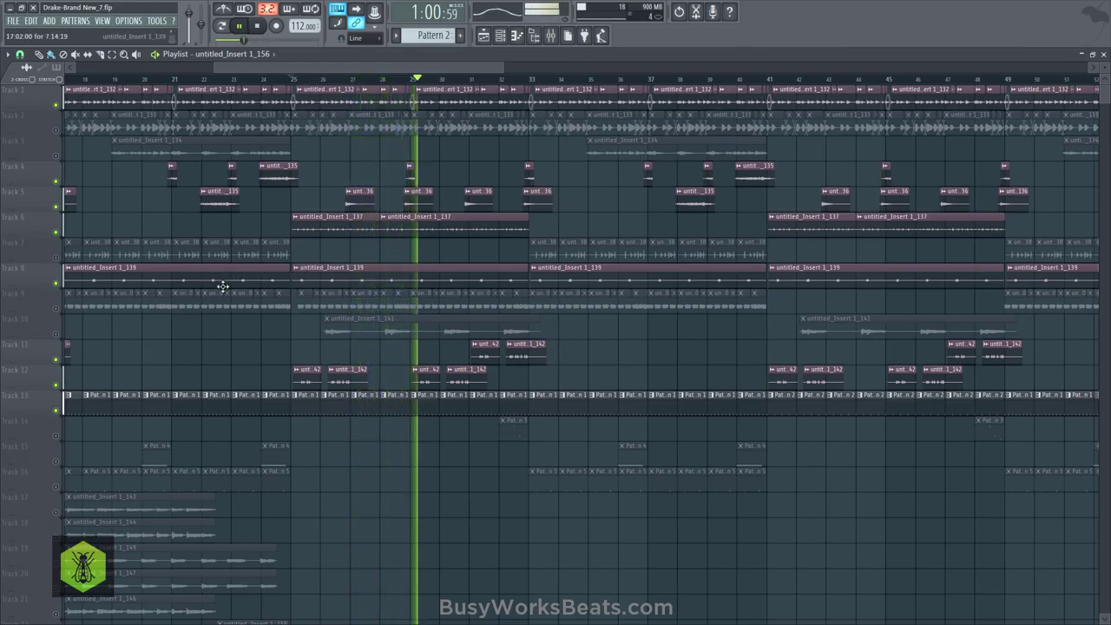
scroll(220, 286, "down", 4)
scroll(223, 286, "up", 4)
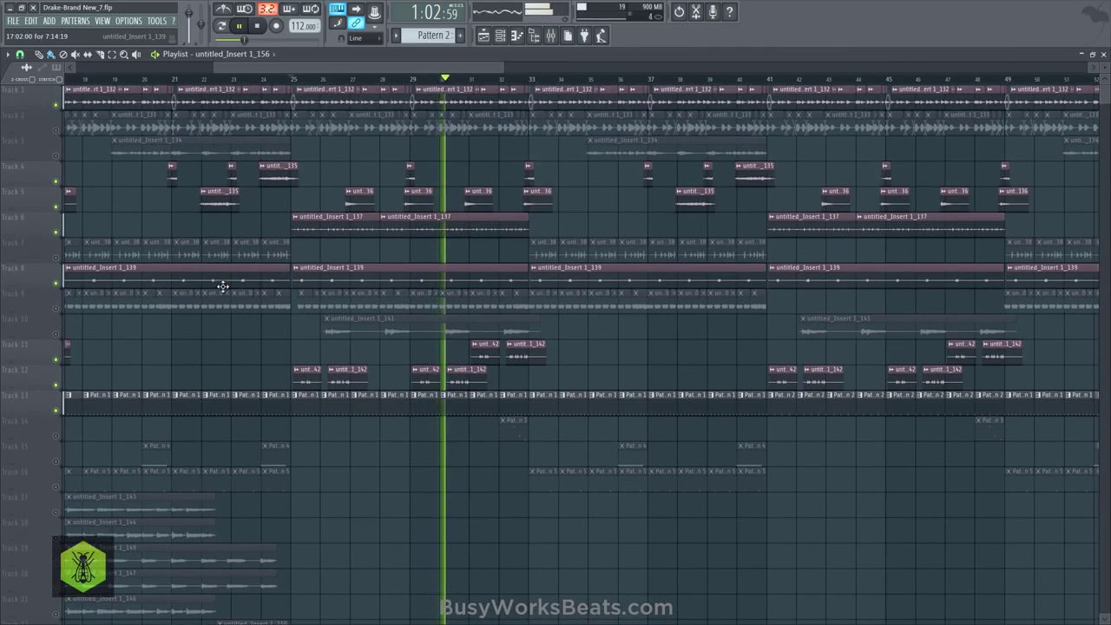
key("space")
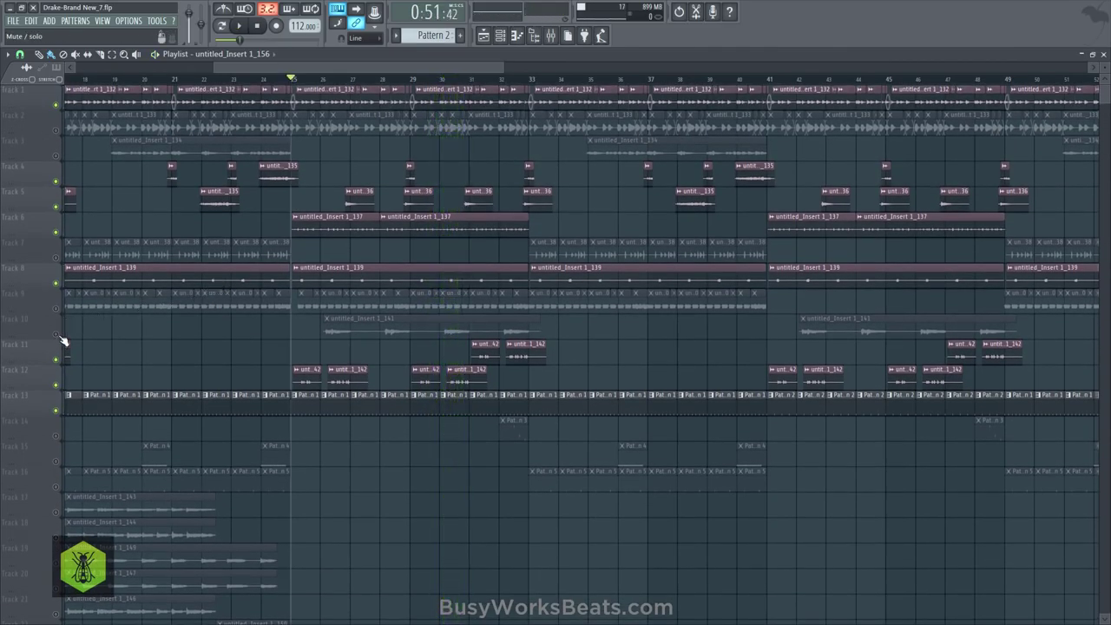
Unmute Track 10 and play it with the other layers from bar 25
left_click(59, 336)
key("space")
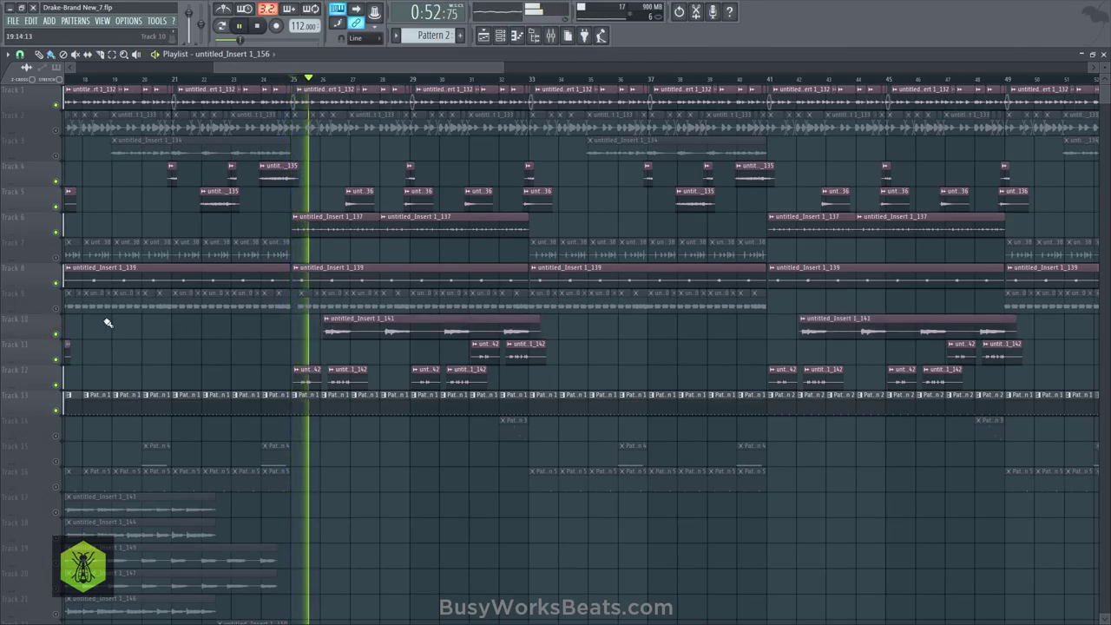
key("space")
Unmute Track 3, play the layers from bar 19, and solo Track 3 to hear it alone
left_click(54, 157)
left_click(117, 81)
key("space")
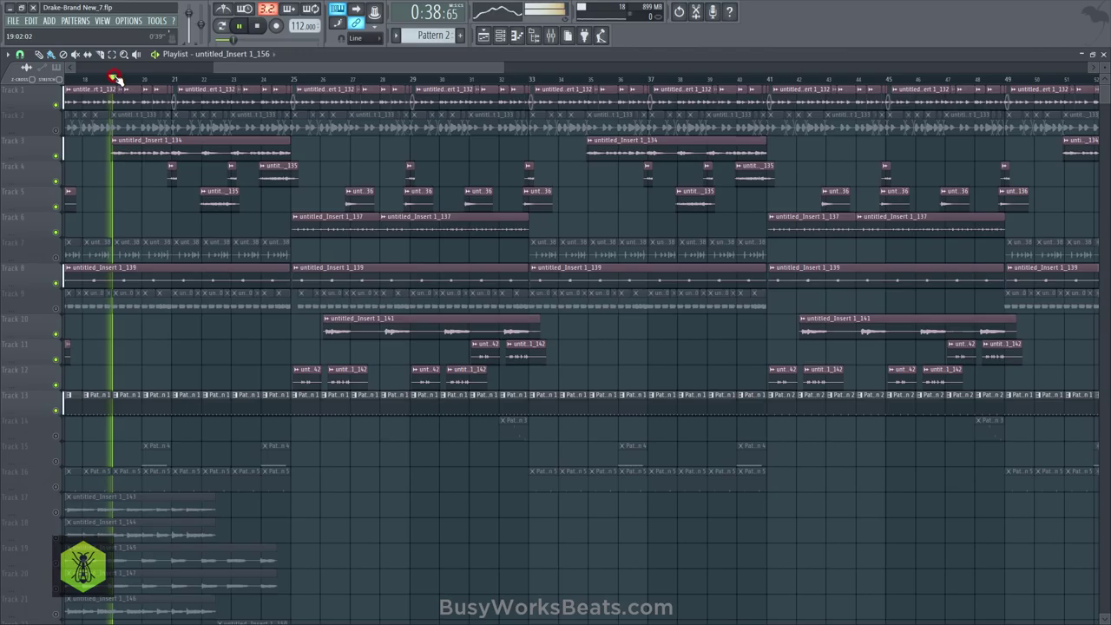
right_click(55, 157)
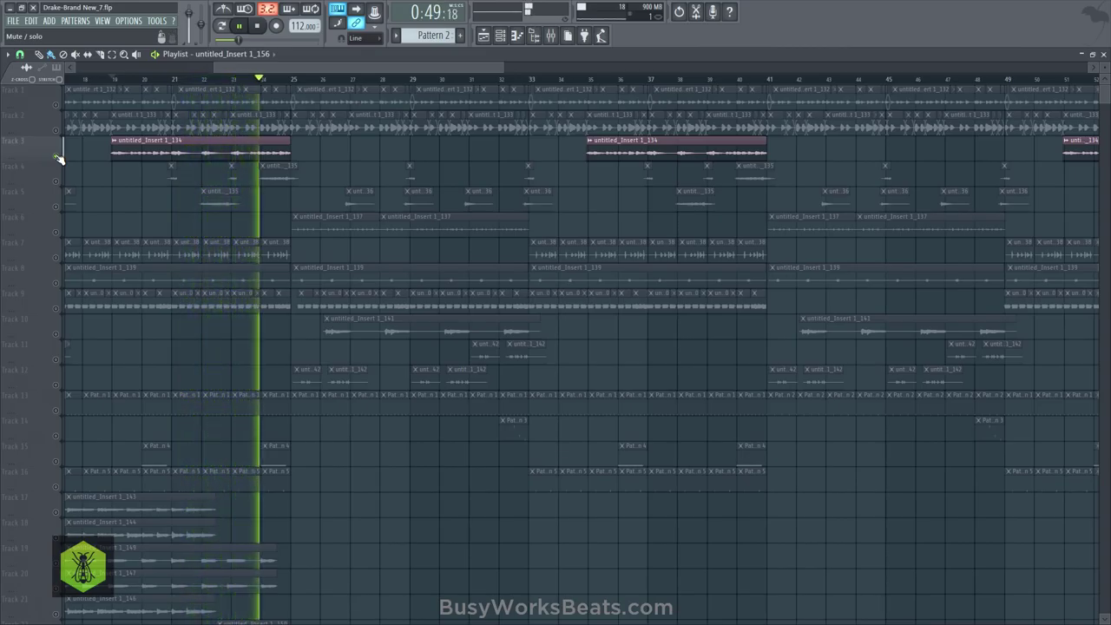
Unsolo Track 3 to bring back all tracks and briefly play the full mix from bar 25
right_click(58, 157)
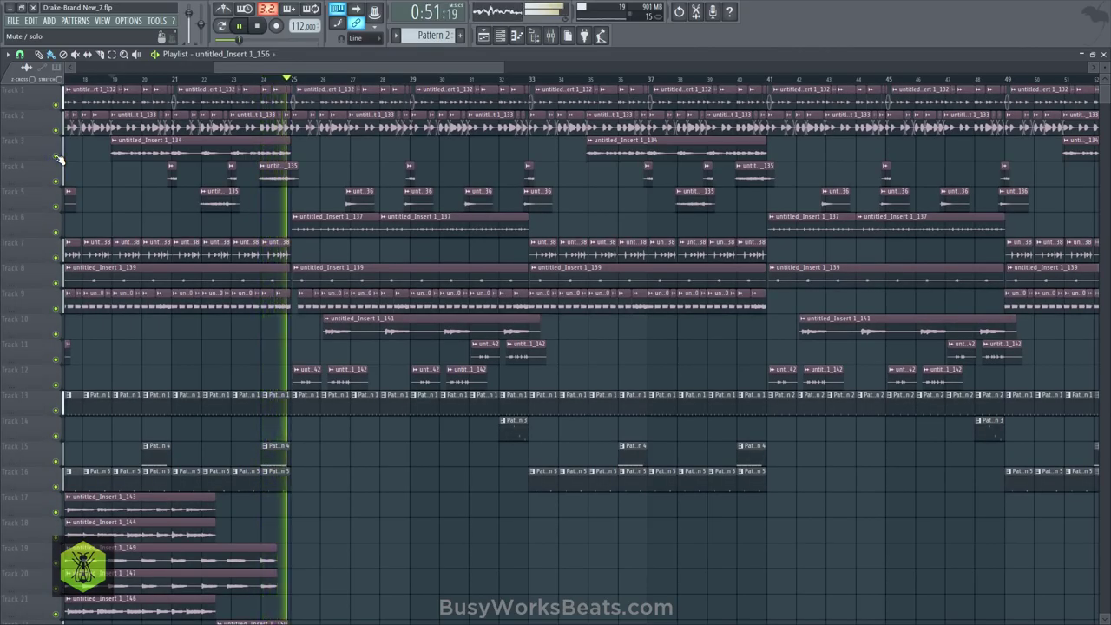
key("space")
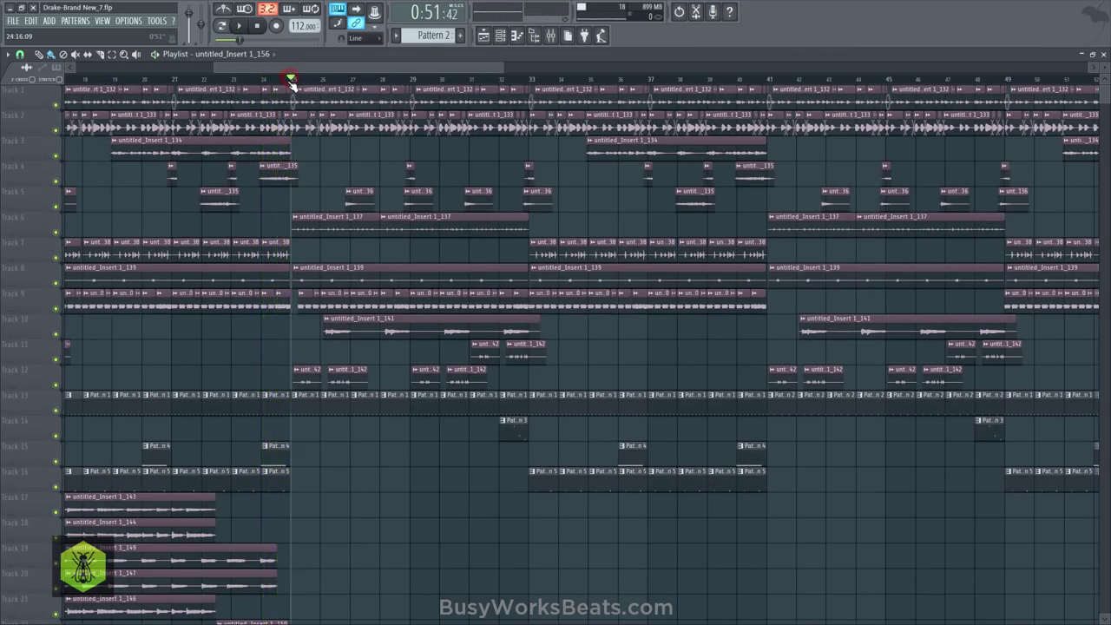
key("space")
key("space")
Mute the long audio clip on Track 26 and play the full arrangement from bar 25
scroll(323, 382, "down", 4)
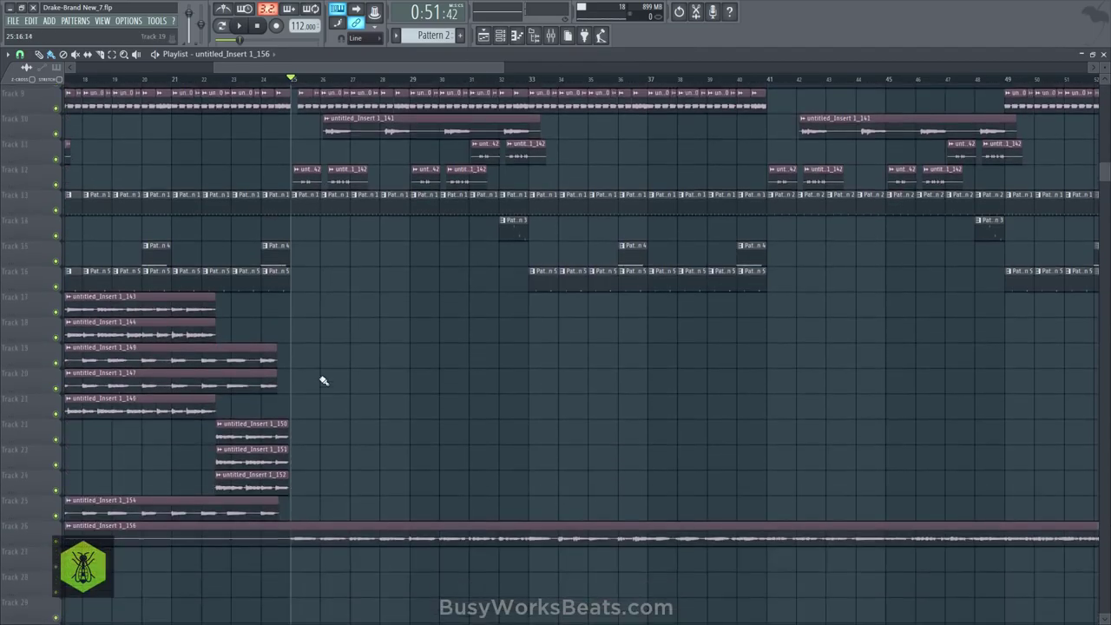
scroll(323, 382, "down", 2)
left_click(57, 464)
scroll(376, 303, "up", 3)
key("space")
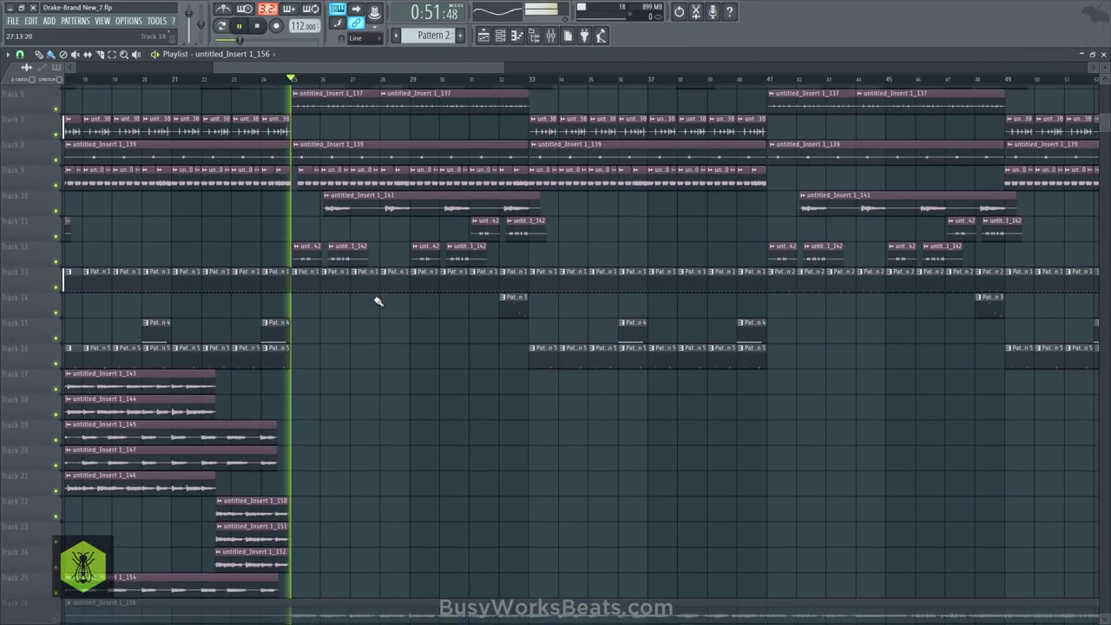
scroll(379, 301, "down", 3)
scroll(347, 90, "up", 3)
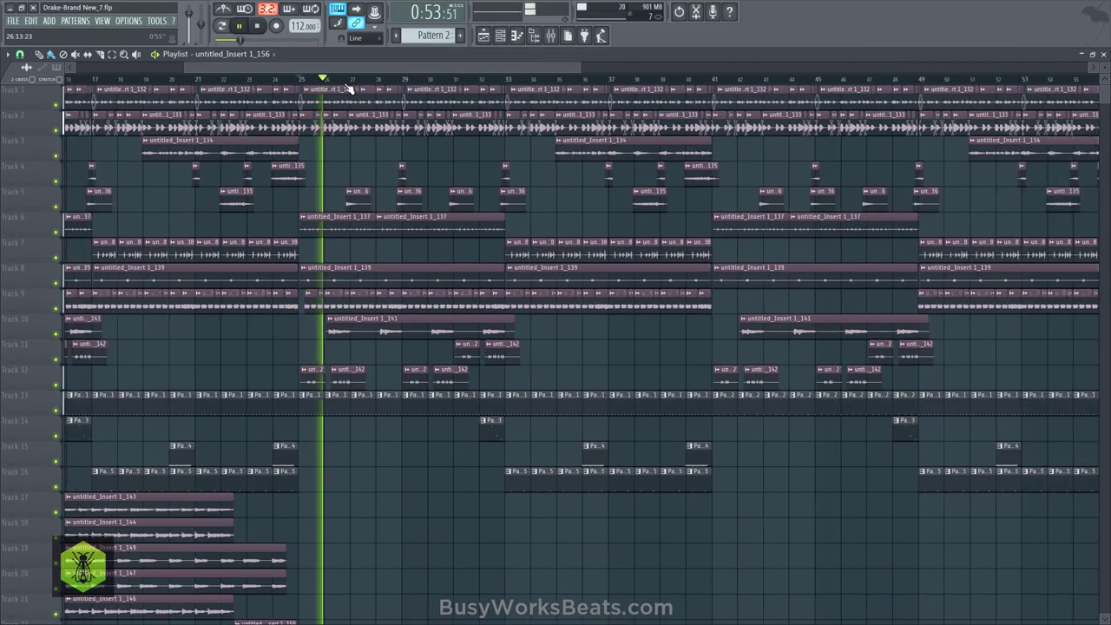
scroll(347, 90, "down", 3)
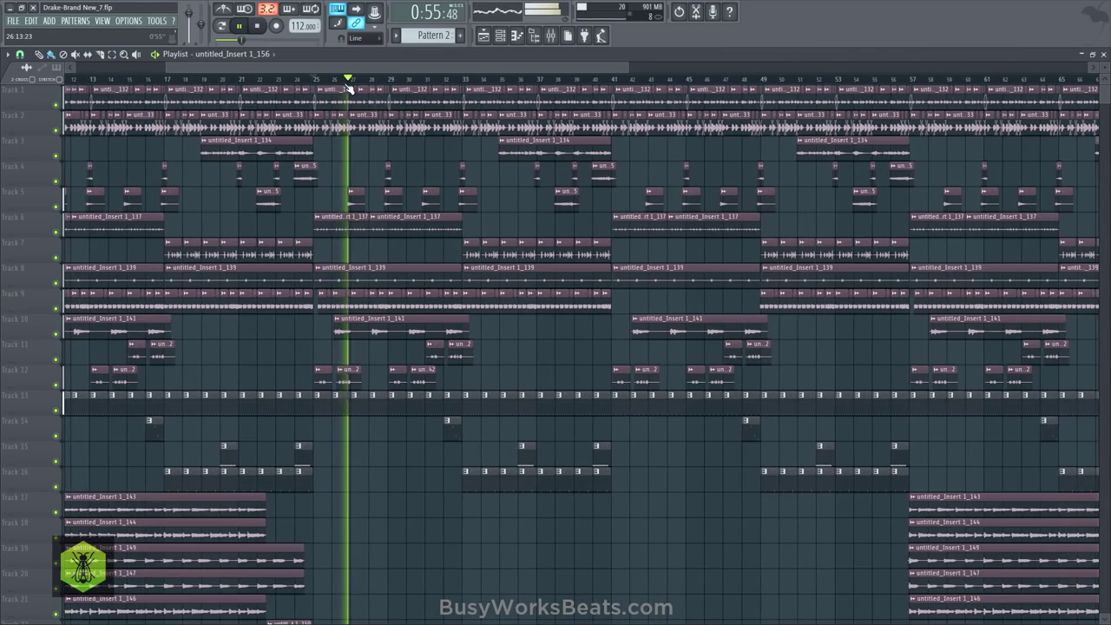
scroll(399, 173, "down", 1)
key("space")
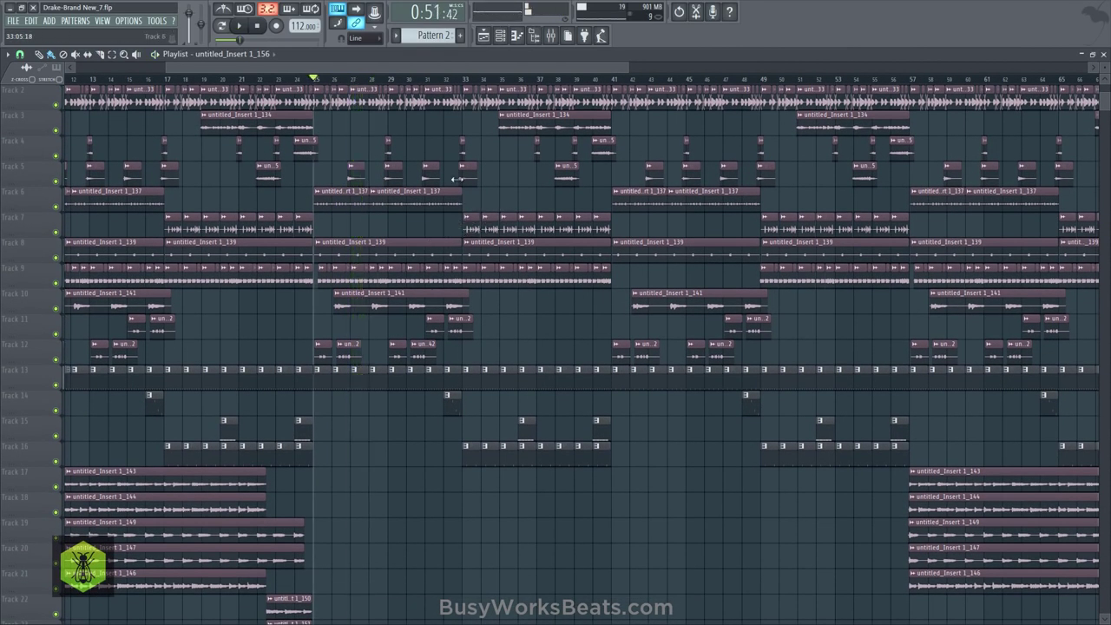
Select bars 33 to 41, listen to Track 7 soloed there, and unsolo it to restore all tracks
left_click_drag(465, 80, 614, 104)
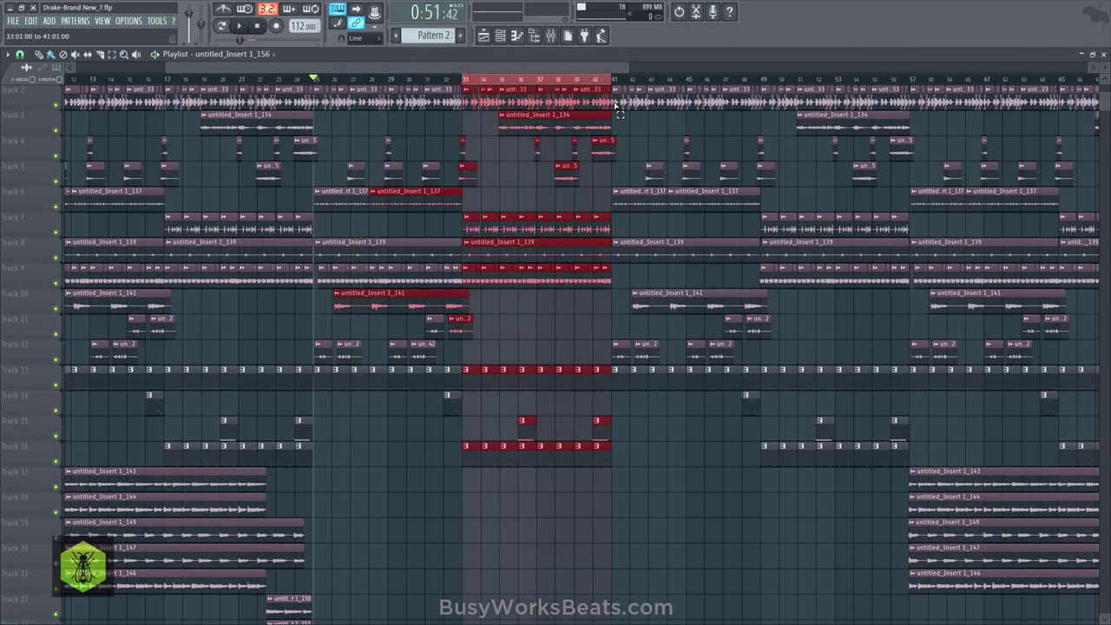
right_click(58, 233)
key("space")
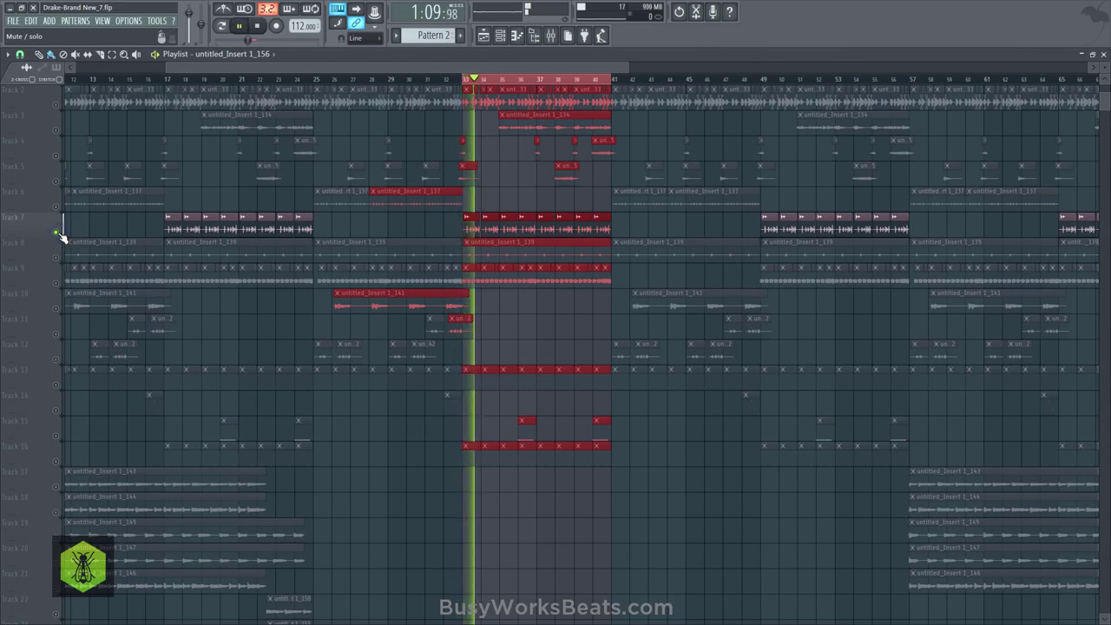
right_click(58, 232)
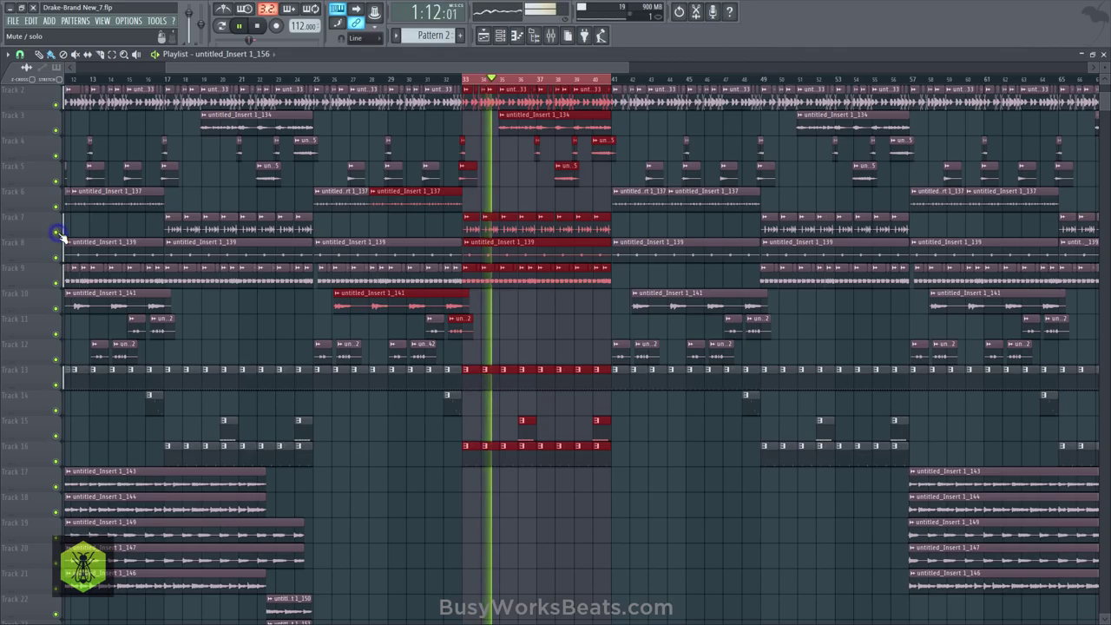
key("space")
Mute Track 26 again, play the selected bars from bar 33, and mute Track 2
scroll(87, 364, "down", 5)
left_click(57, 511)
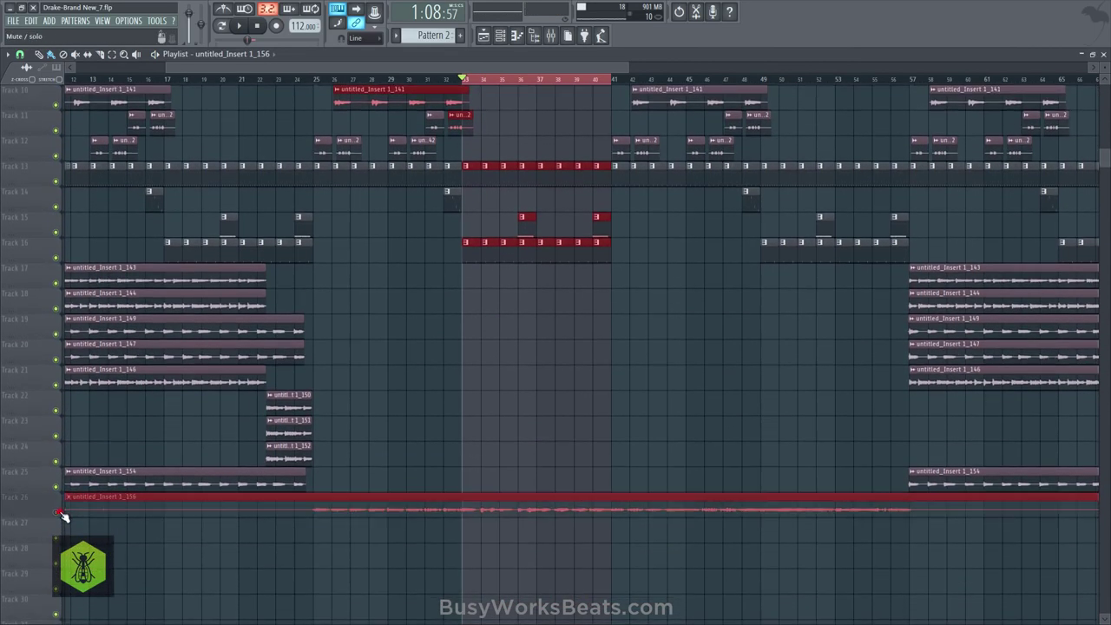
key("space")
scroll(512, 365, "up", 6)
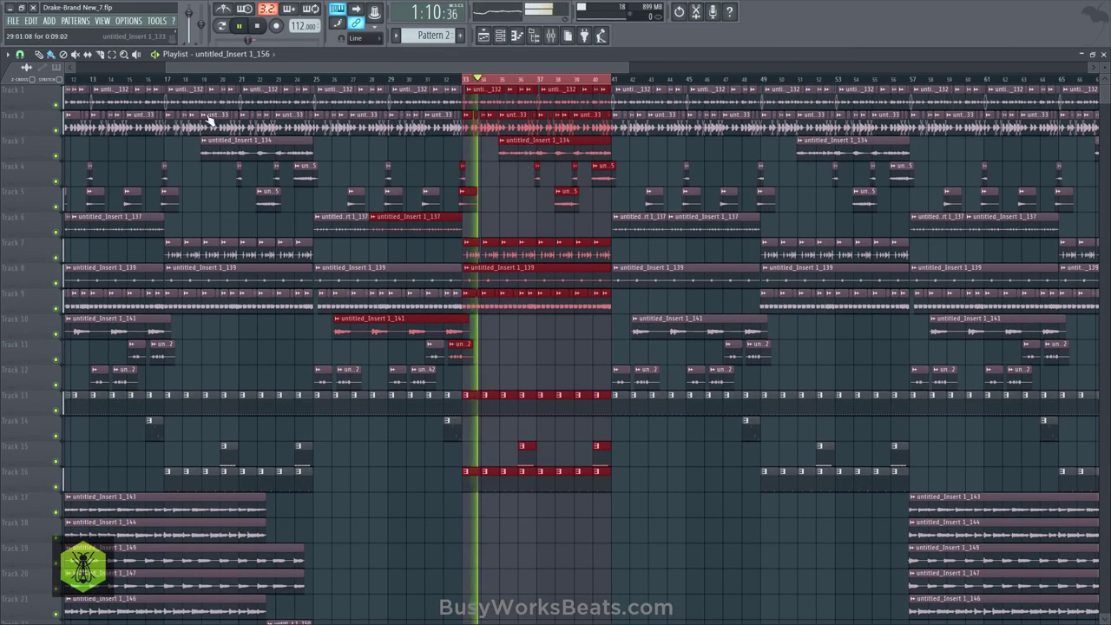
left_click(56, 130)
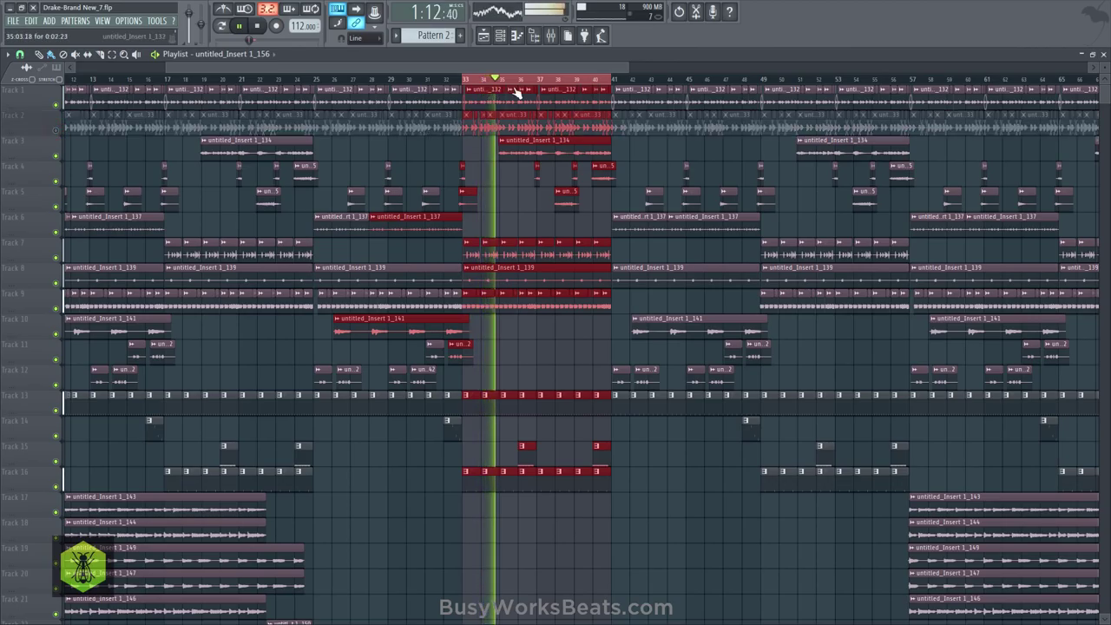
Stop playback, mute Track 9, and briefly listen to the section starting at bar 33
scroll(521, 86, "up", 4)
key("space")
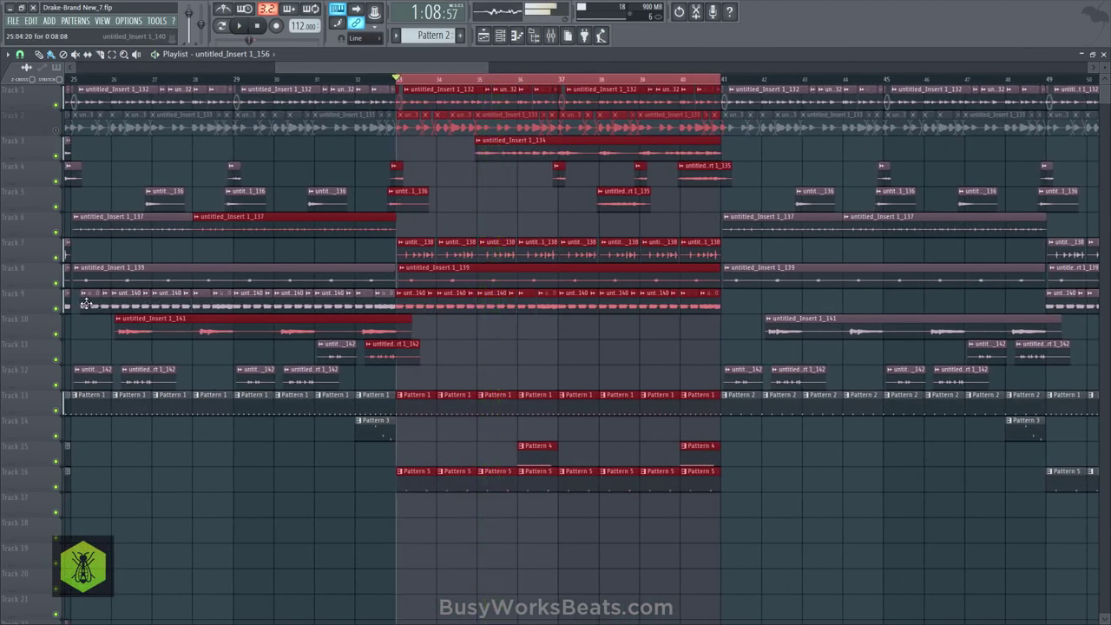
left_click(56, 308)
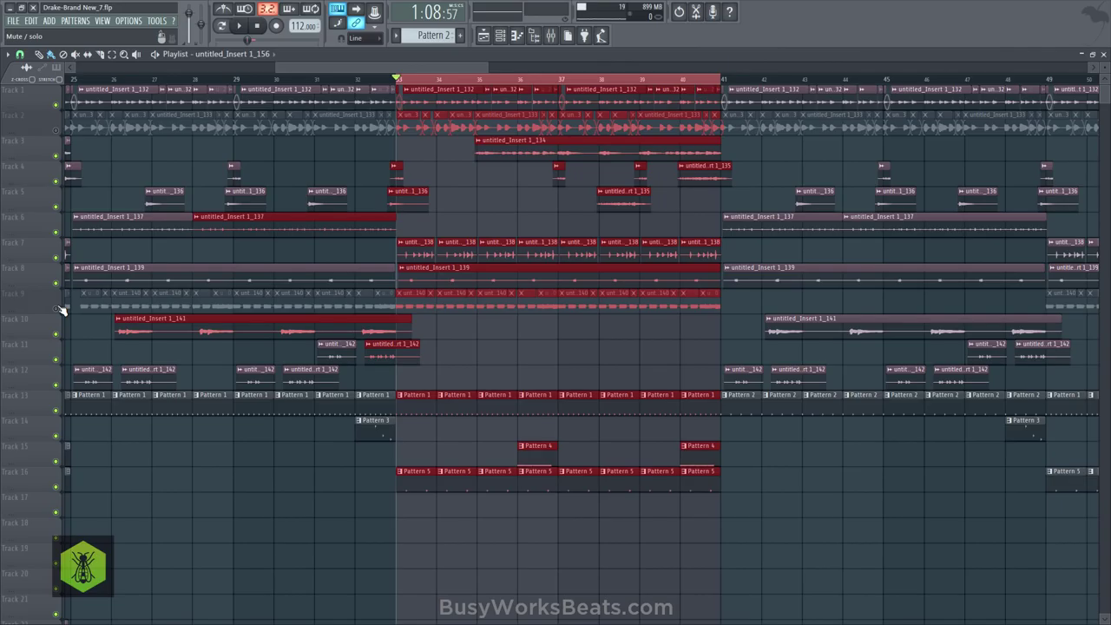
left_click(241, 27)
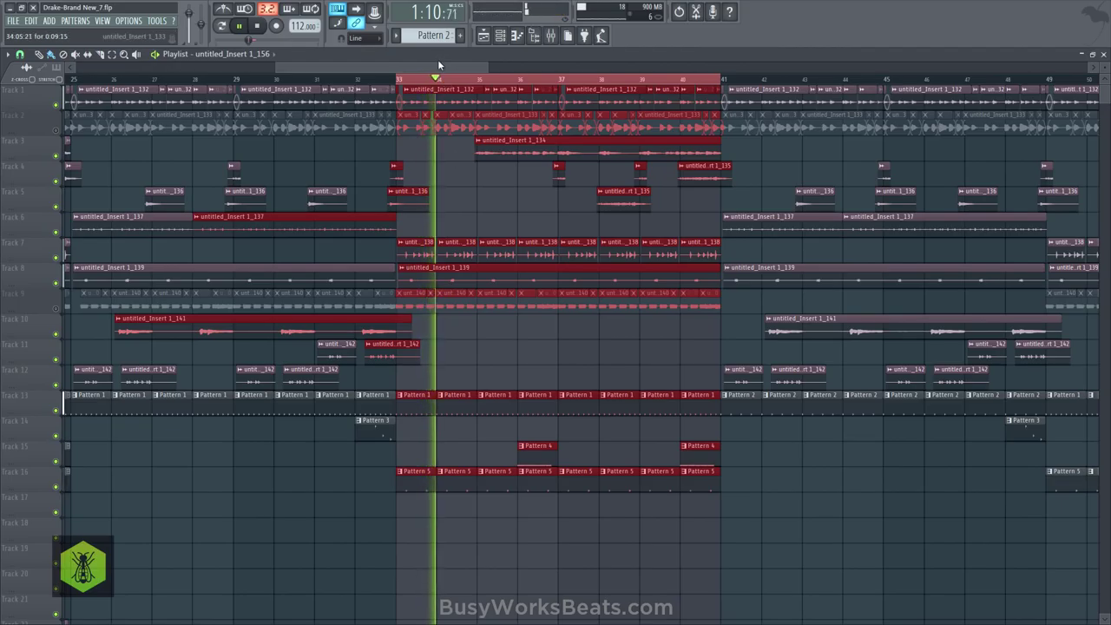
left_click_drag(438, 67, 454, 67)
key("space")
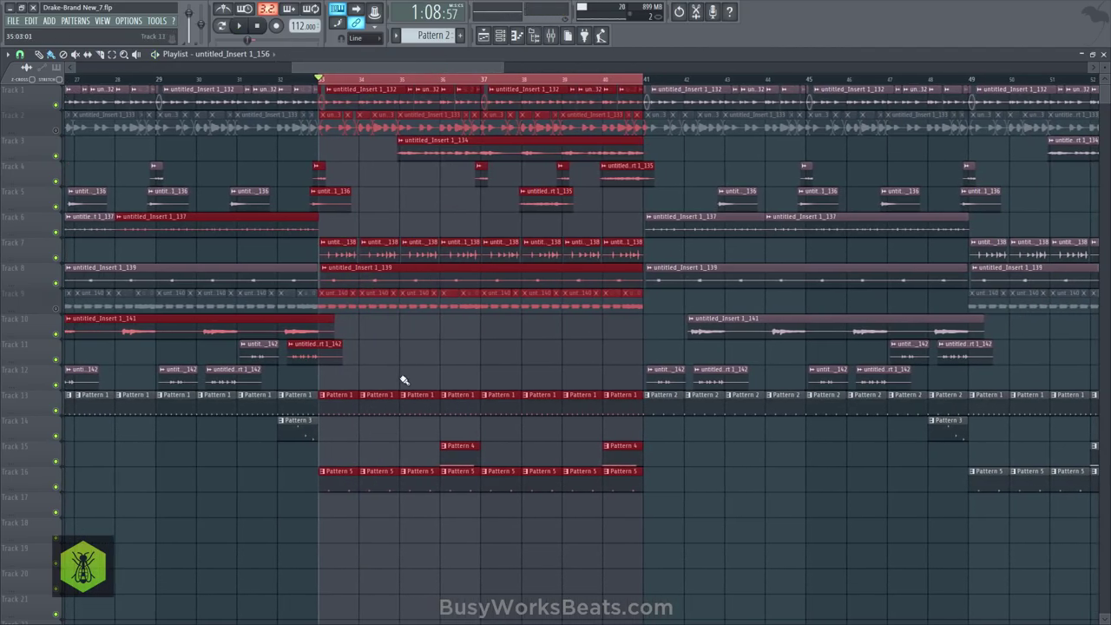
Inspect the clap notes of Pattern 5 on Track 16 in the piano roll and Channel rack, and clear the clip selection in the playlist
left_click(328, 474)
left_click(345, 513)
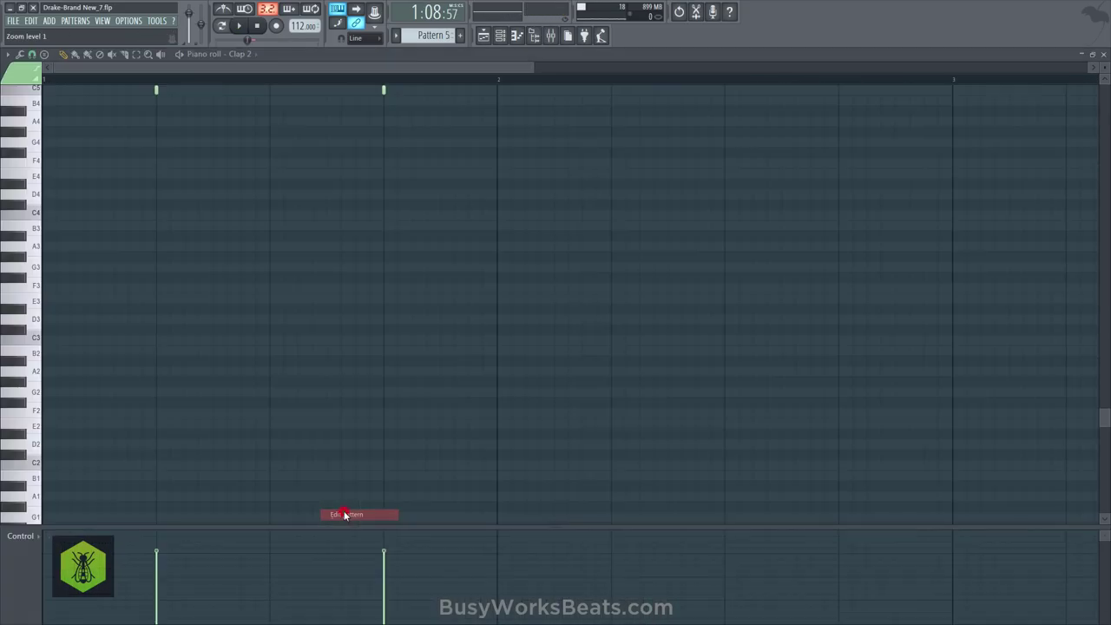
left_click(1102, 55)
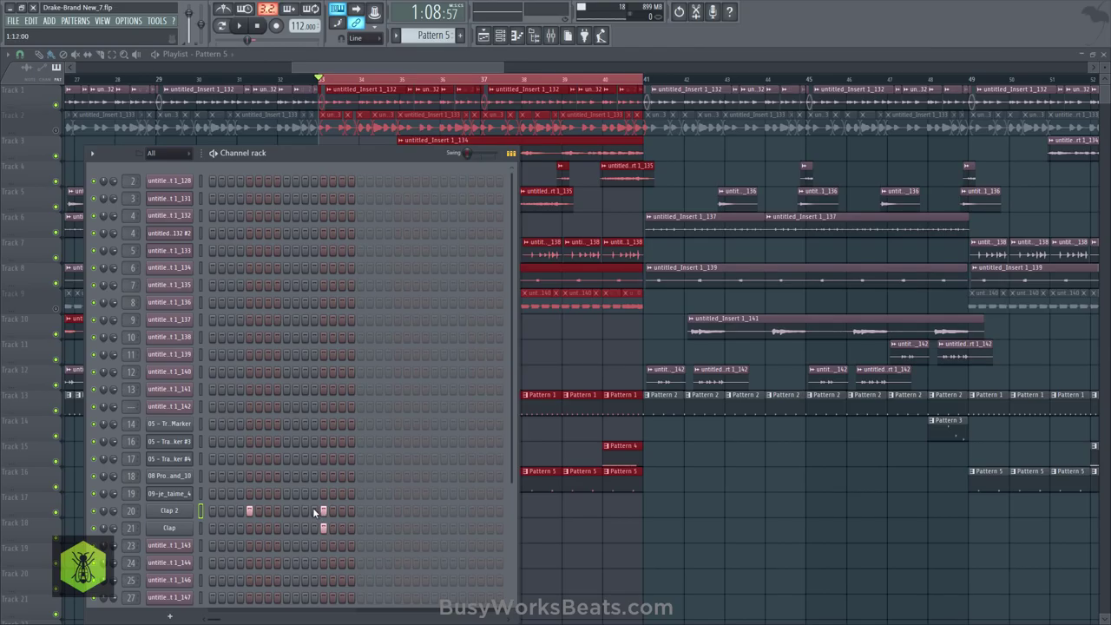
key("F6")
left_click(549, 549)
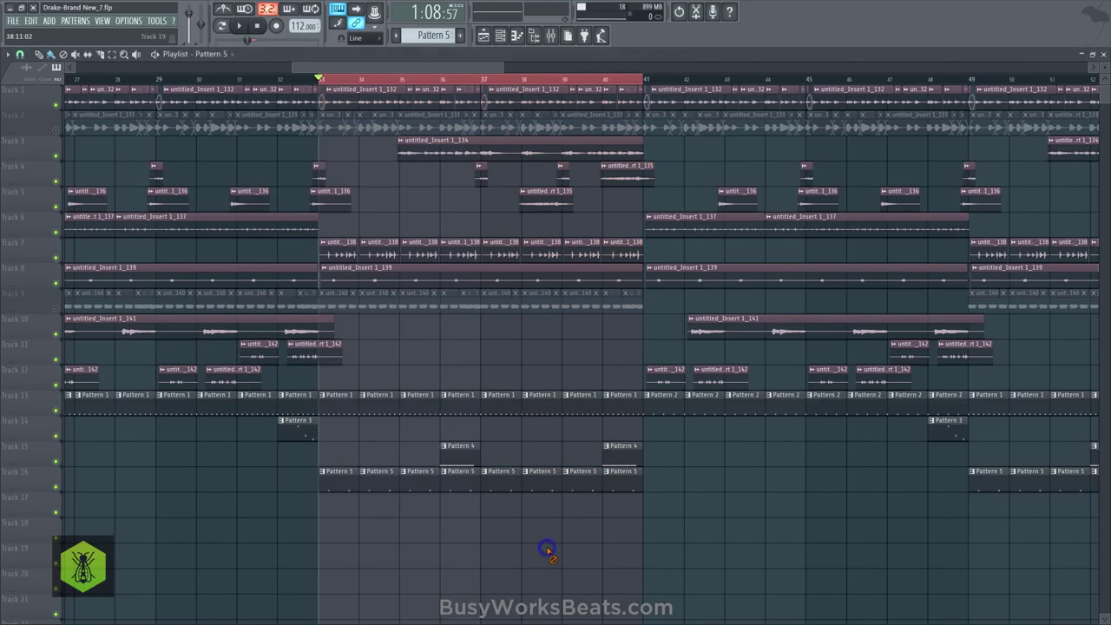
Play bars 33 to 41 with Tracks 2 and 9 muted, and solo and unsolo Track 7 to restore all tracks
left_click(242, 27)
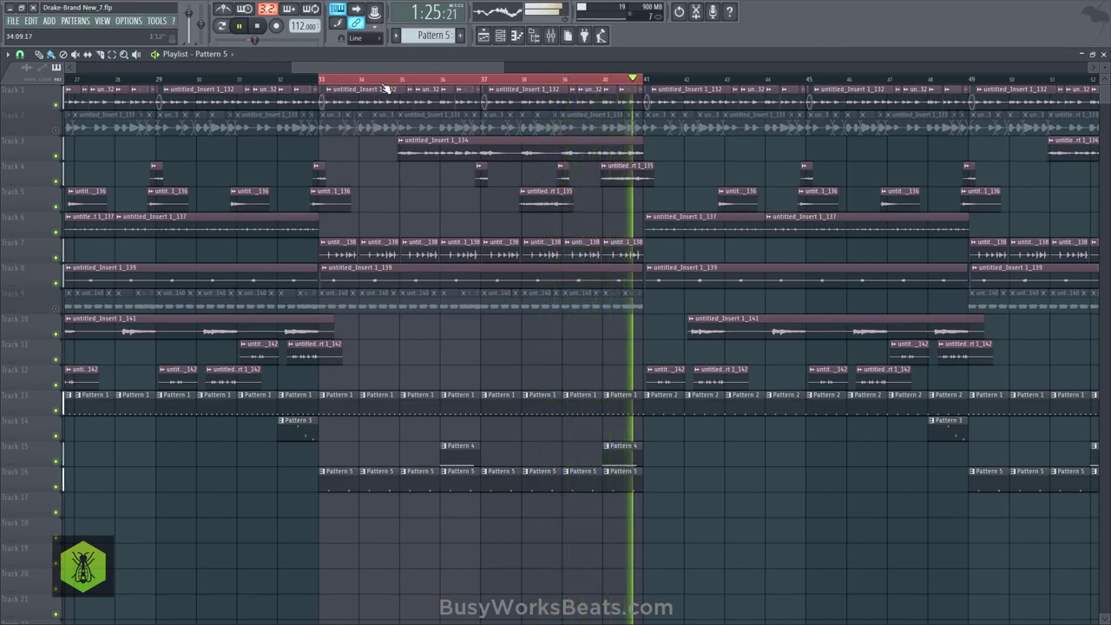
key("space")
scroll(384, 89, "down", 2)
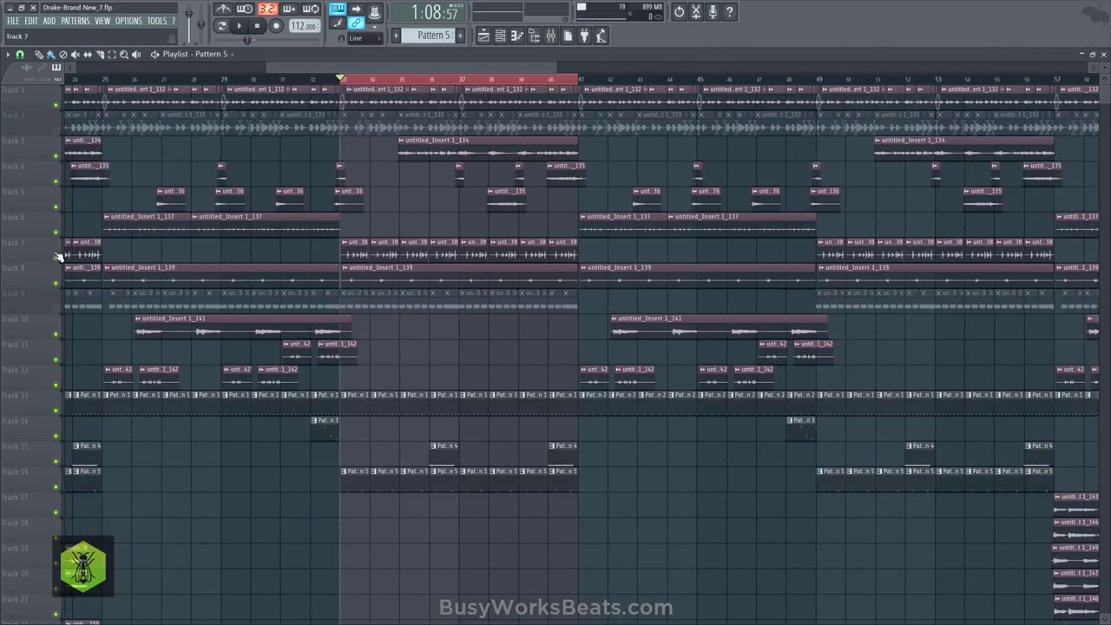
right_click(55, 255)
right_click(56, 255)
scroll(342, 90, "down", 4)
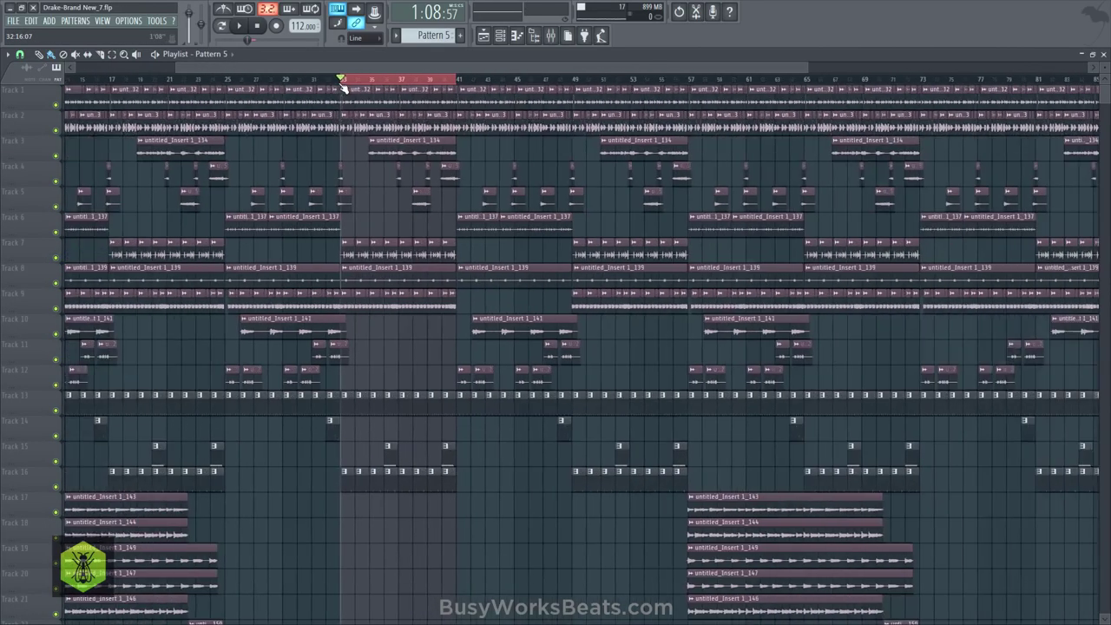
Select bars 9 to 25 and mute Tracks 19, 20 and 25
scroll(167, 77, "up", 3)
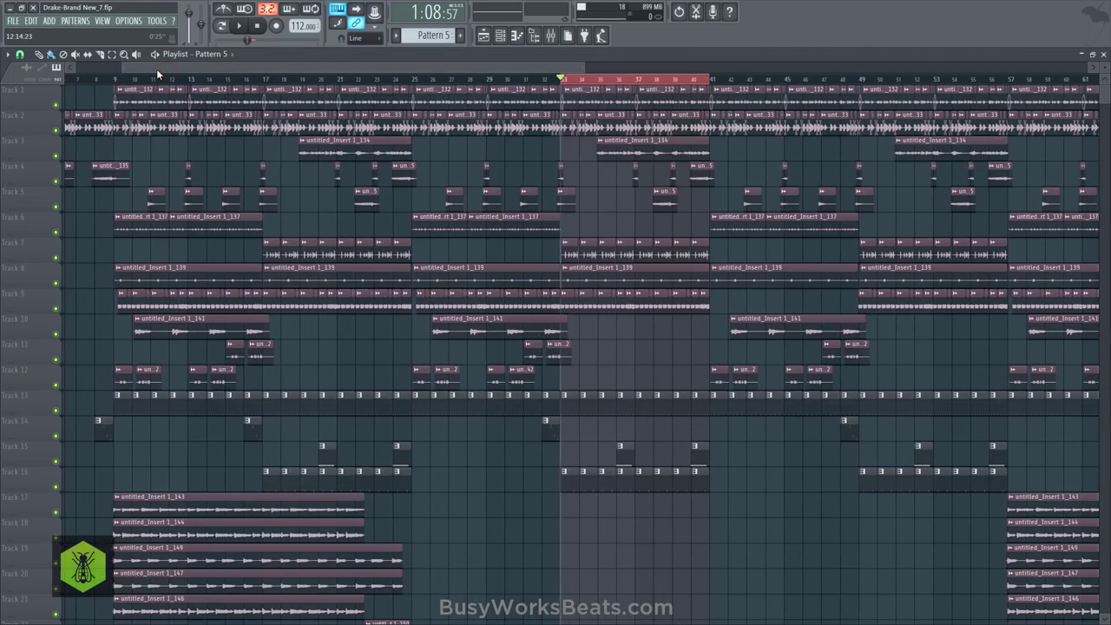
left_click_drag(117, 81, 411, 80)
scroll(291, 183, "down", 2)
scroll(291, 183, "down", 5)
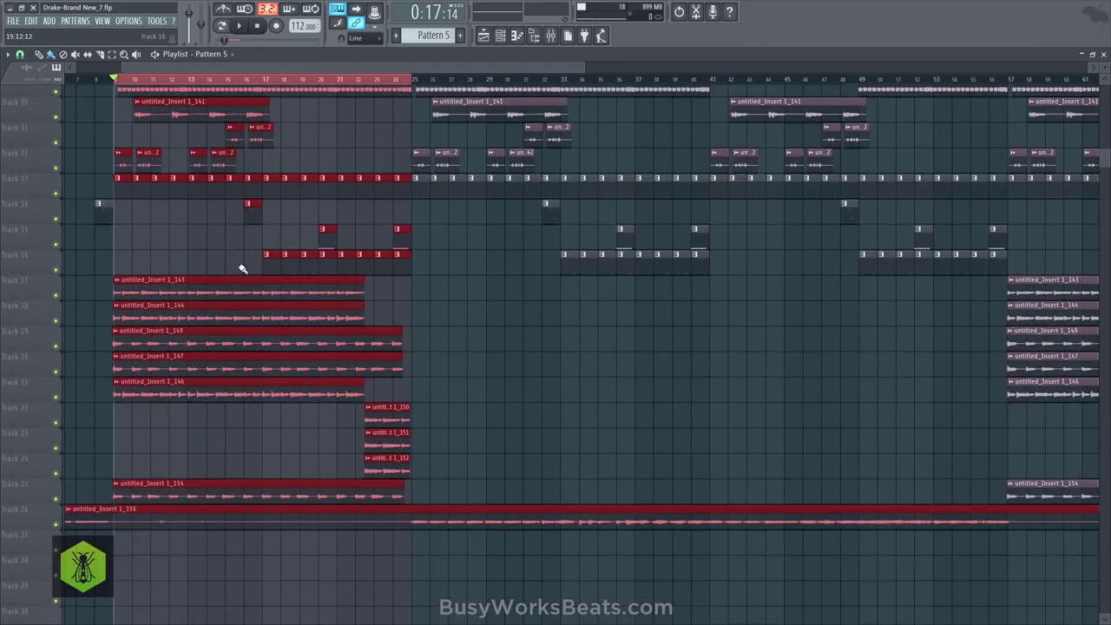
left_click(56, 359)
left_click(55, 334)
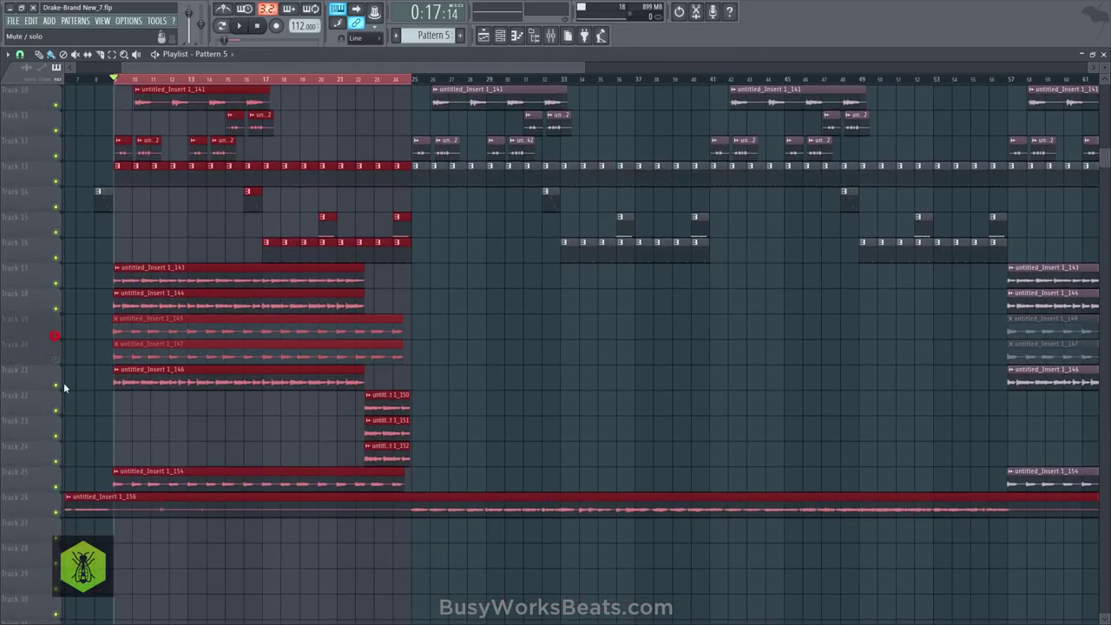
left_click(57, 487)
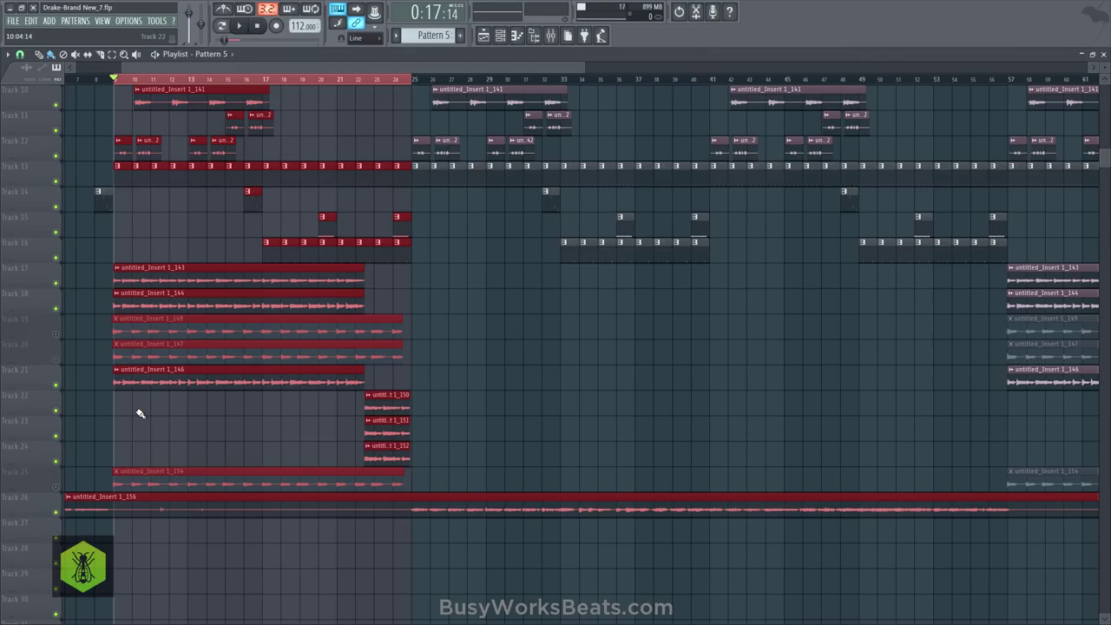
Play from bar 9 with Track 17 soloed, listen to Track 18 by itself, and leave both layered together
left_click(149, 429)
key("space")
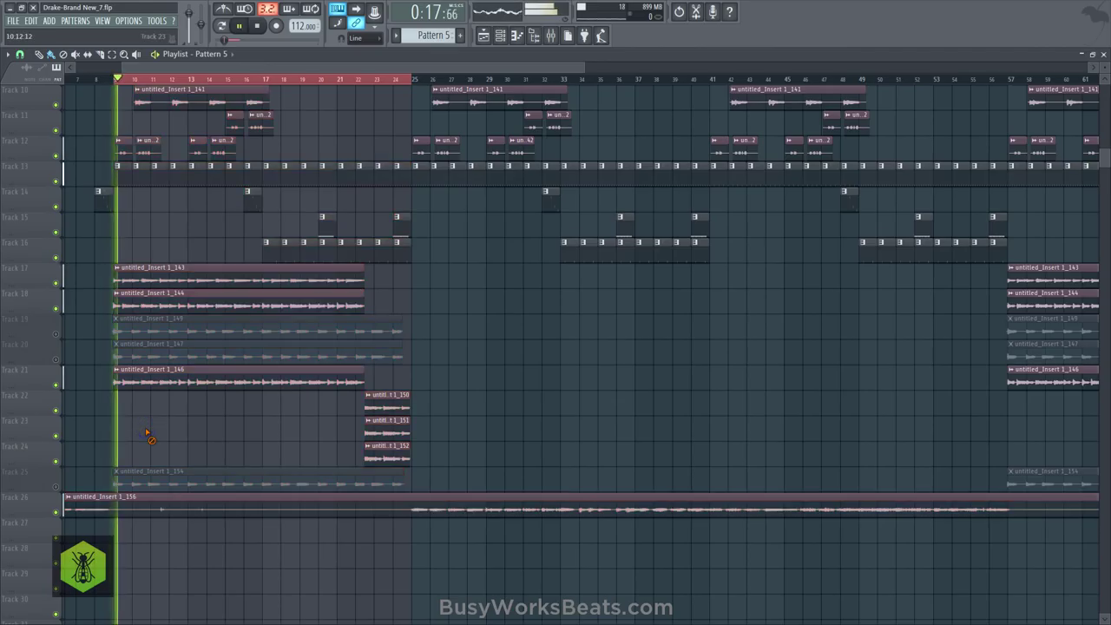
left_click(55, 282, "ctrl")
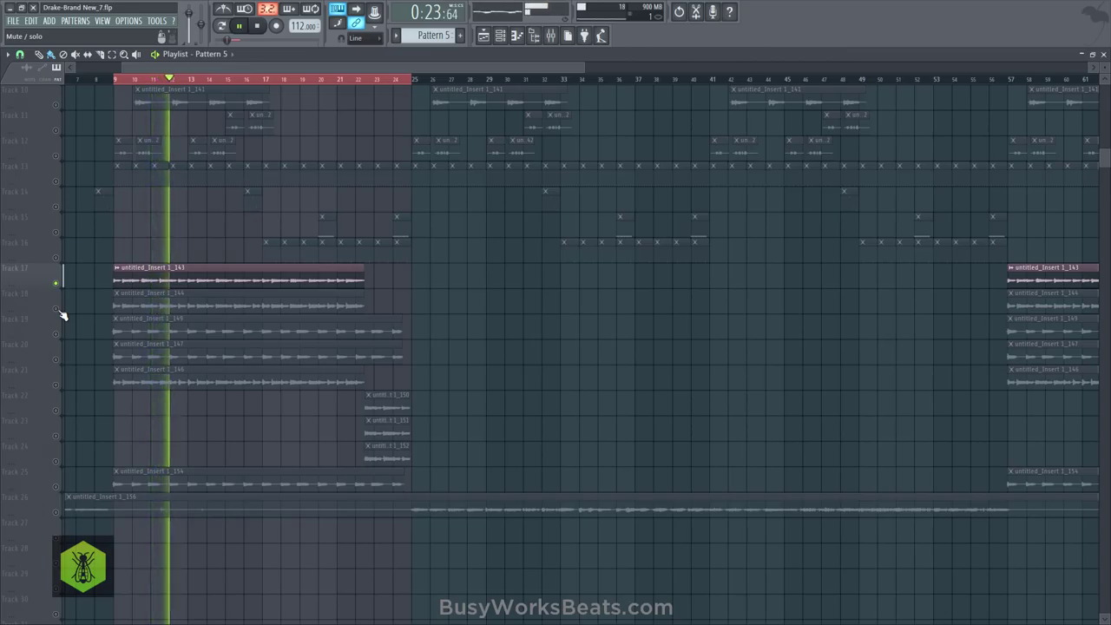
left_click(56, 308)
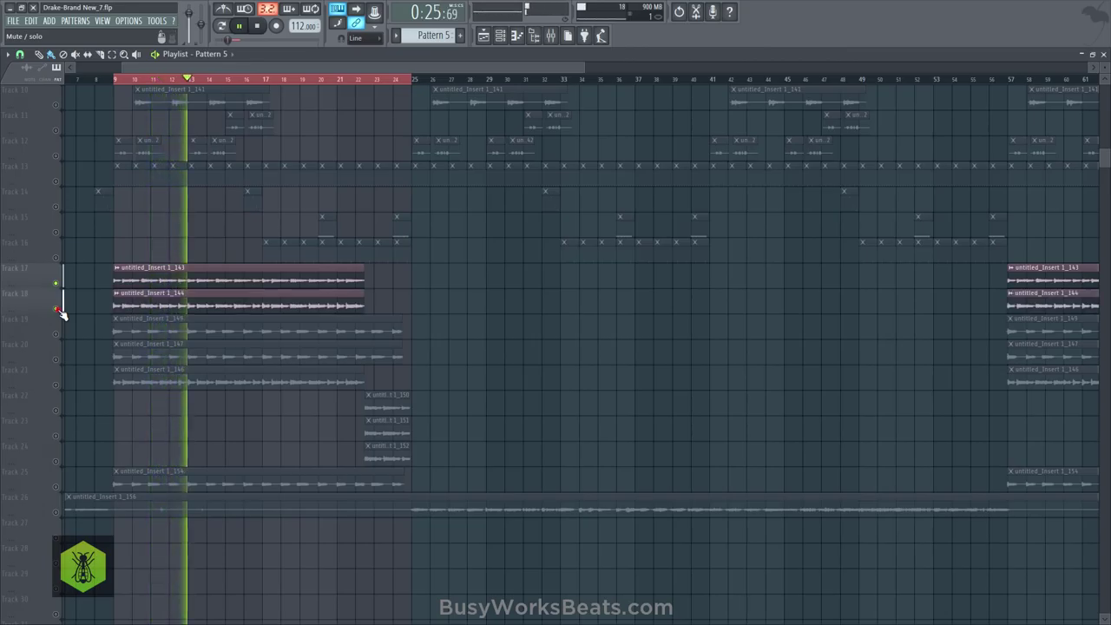
left_click(57, 282)
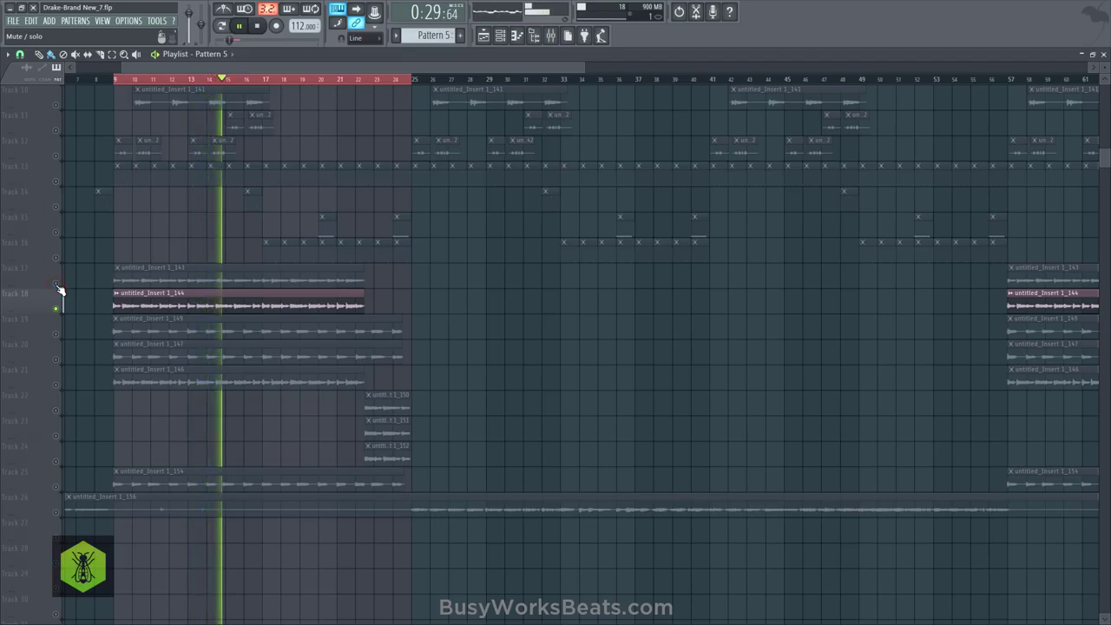
left_click(56, 283)
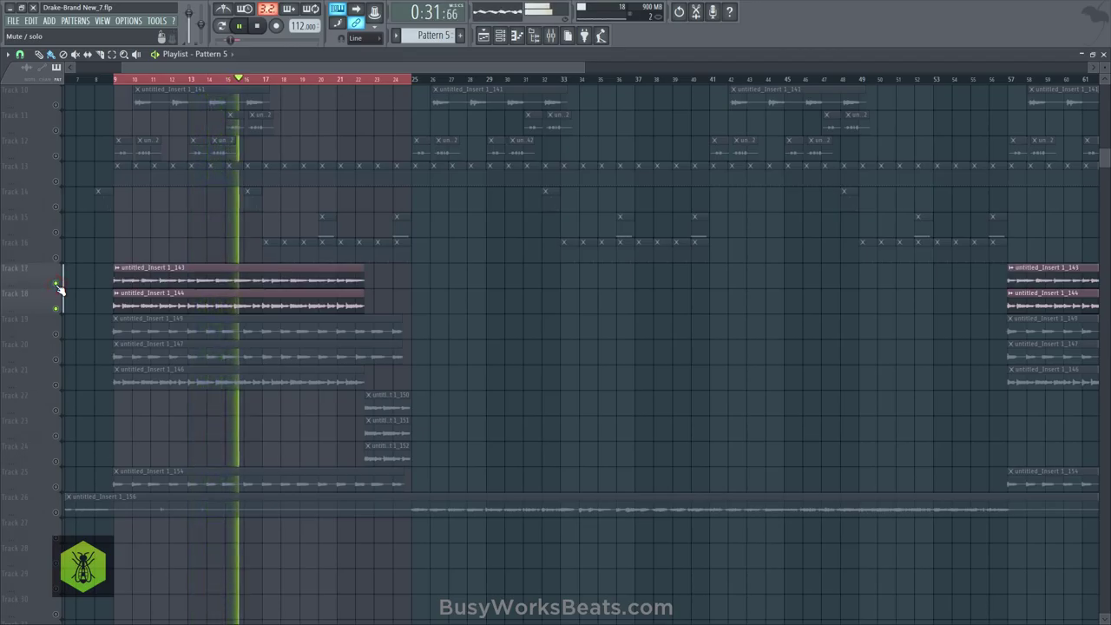
key("space")
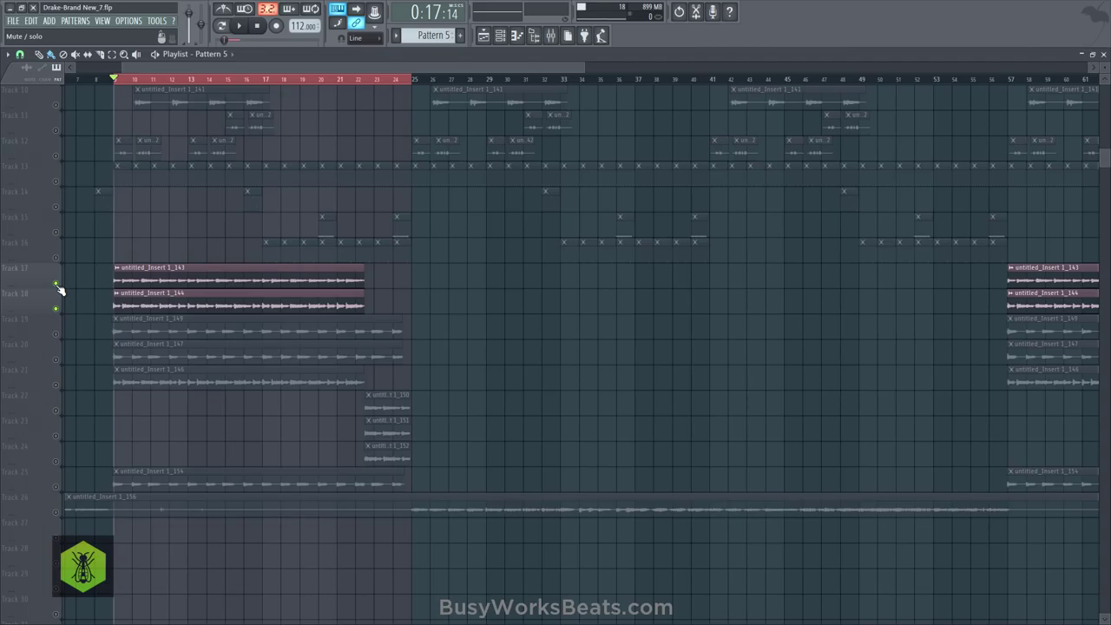
Add Track 21 to the layers, play from bar 9, and mute Tracks 17 and 18 to hear it alone
left_click(55, 386)
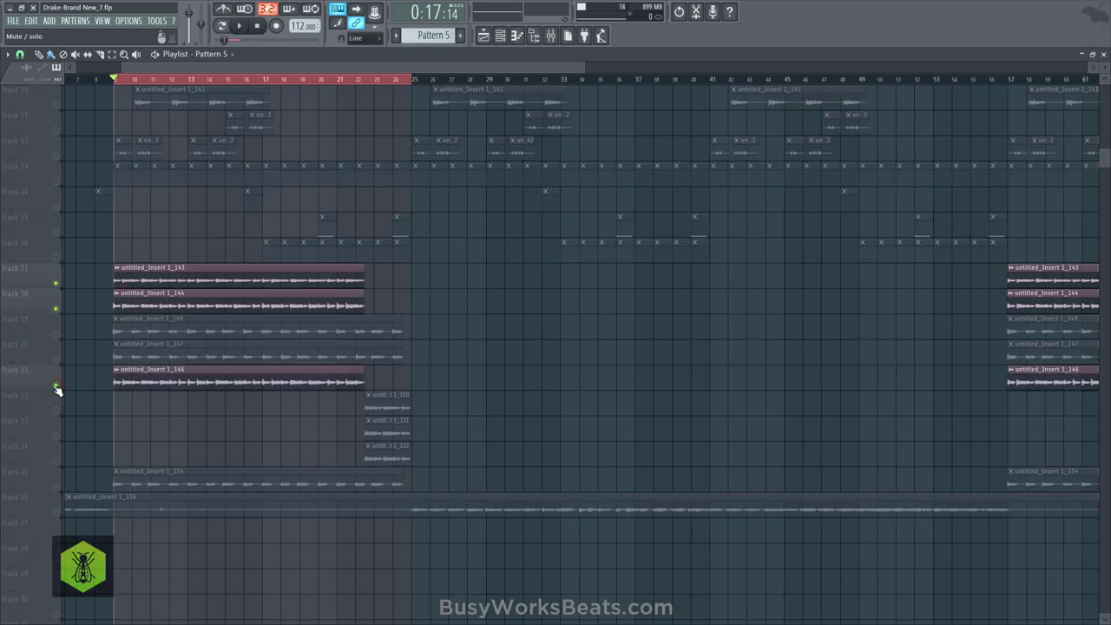
key("space")
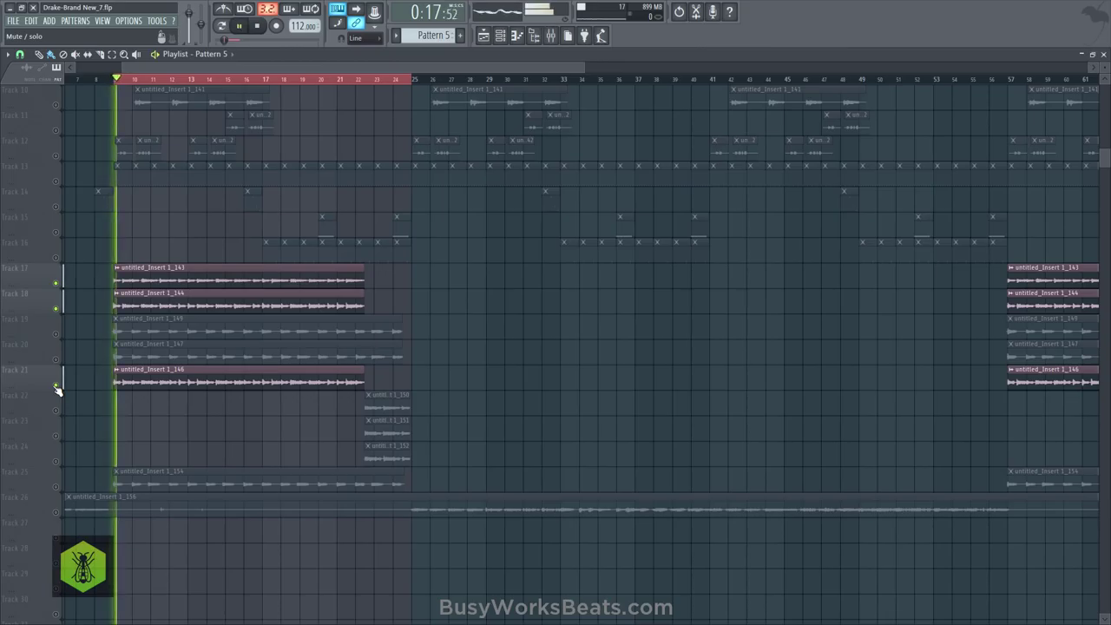
left_click(56, 304)
left_click(56, 283)
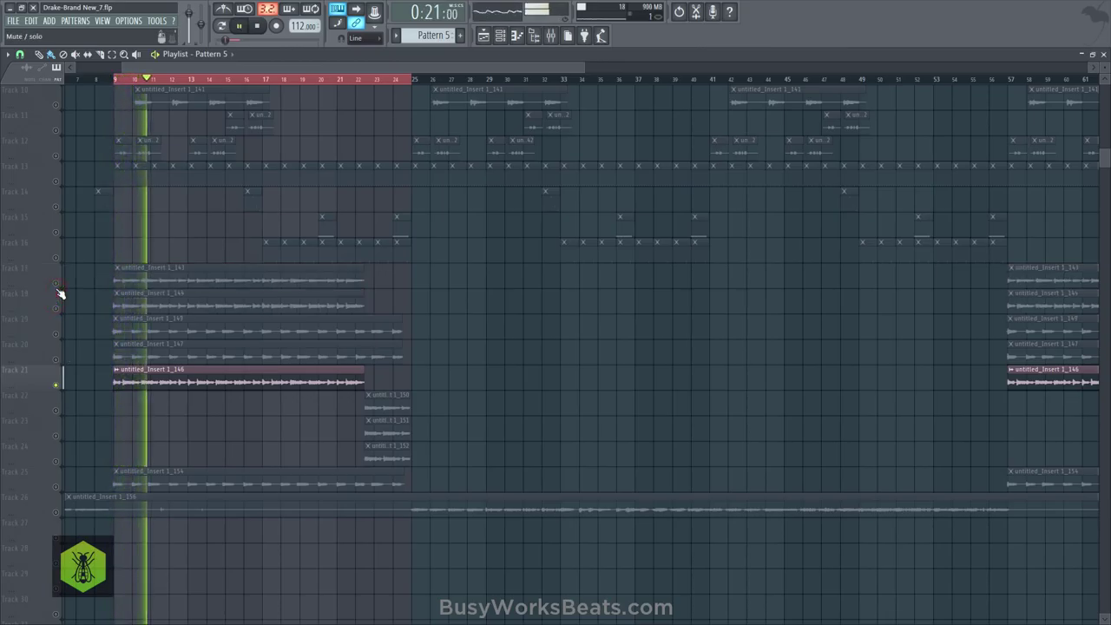
key("space")
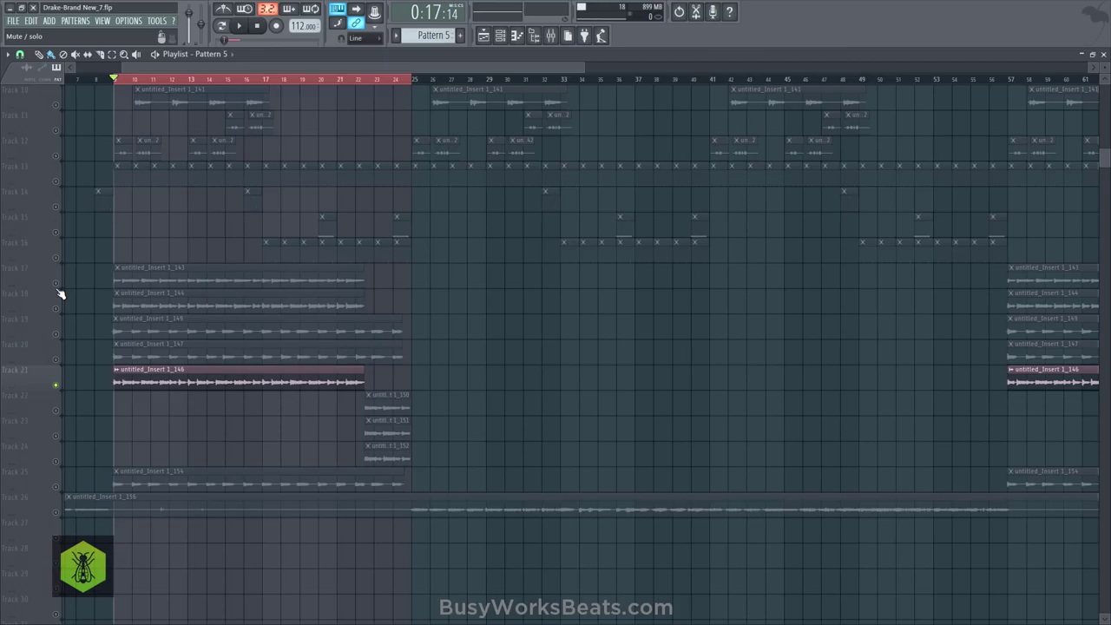
Unmute Tracks 17 and 18 and play them twice together with Track 21 from bar 9
left_click(55, 284)
left_click(56, 309)
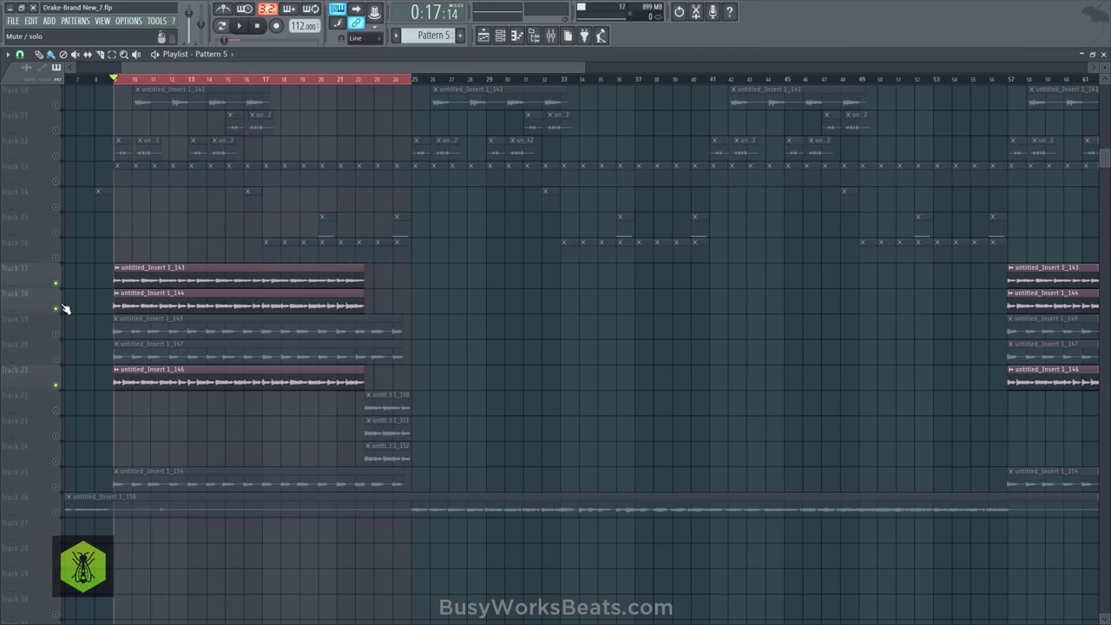
key("space")
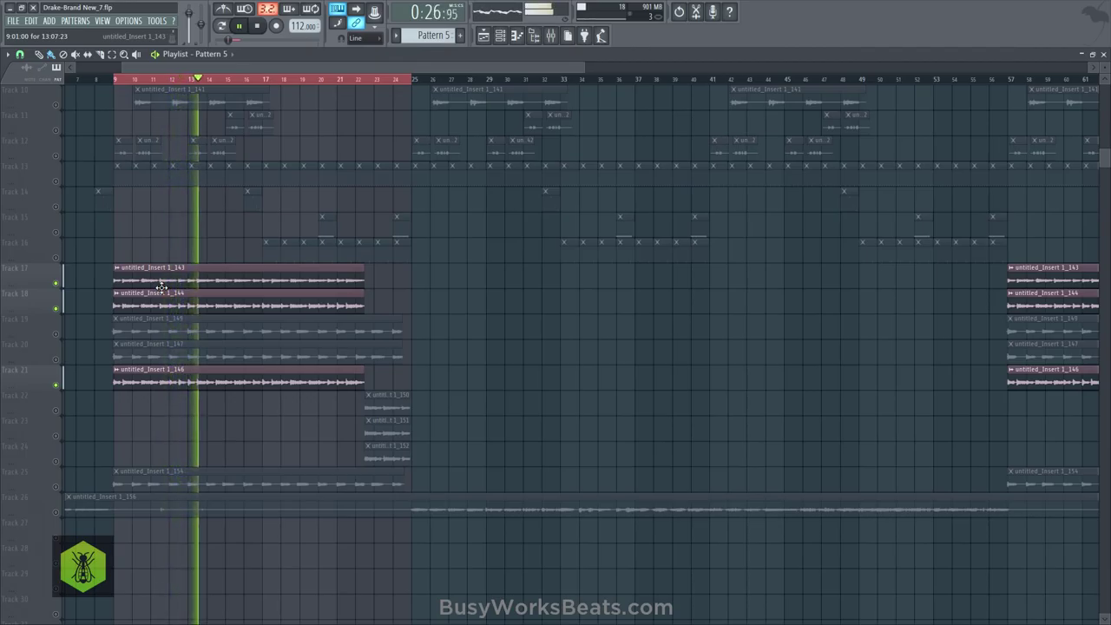
key("space")
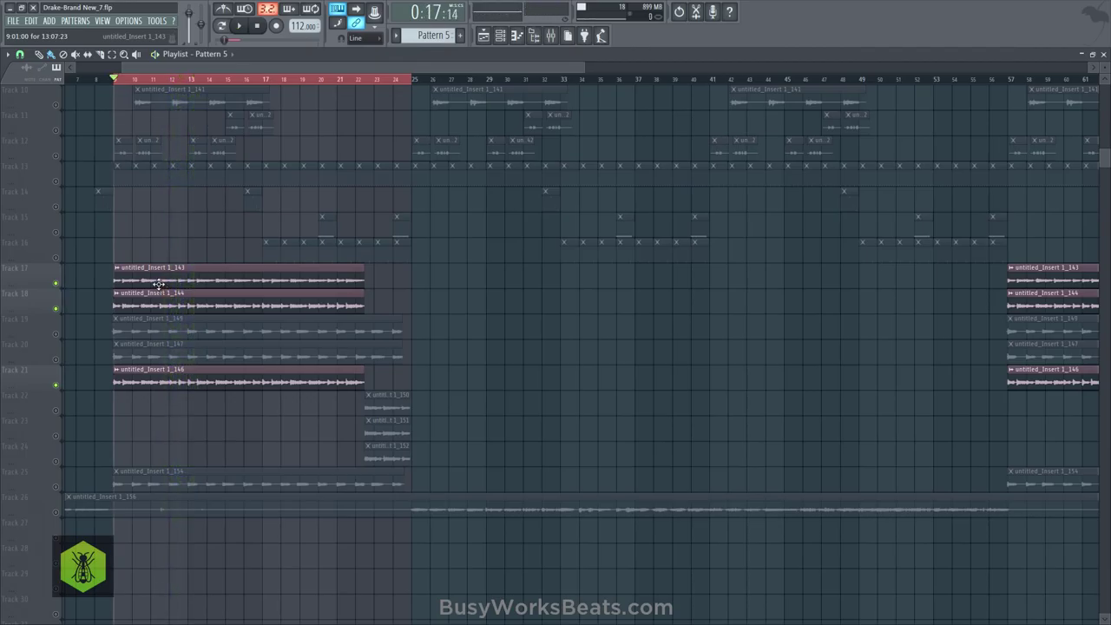
key("space")
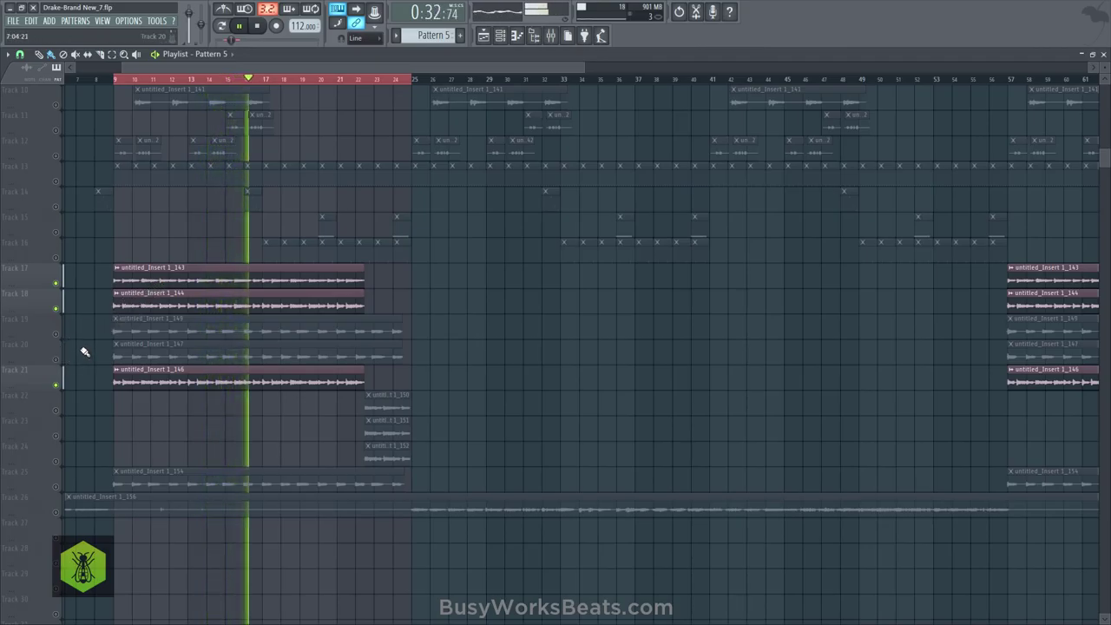
key("space")
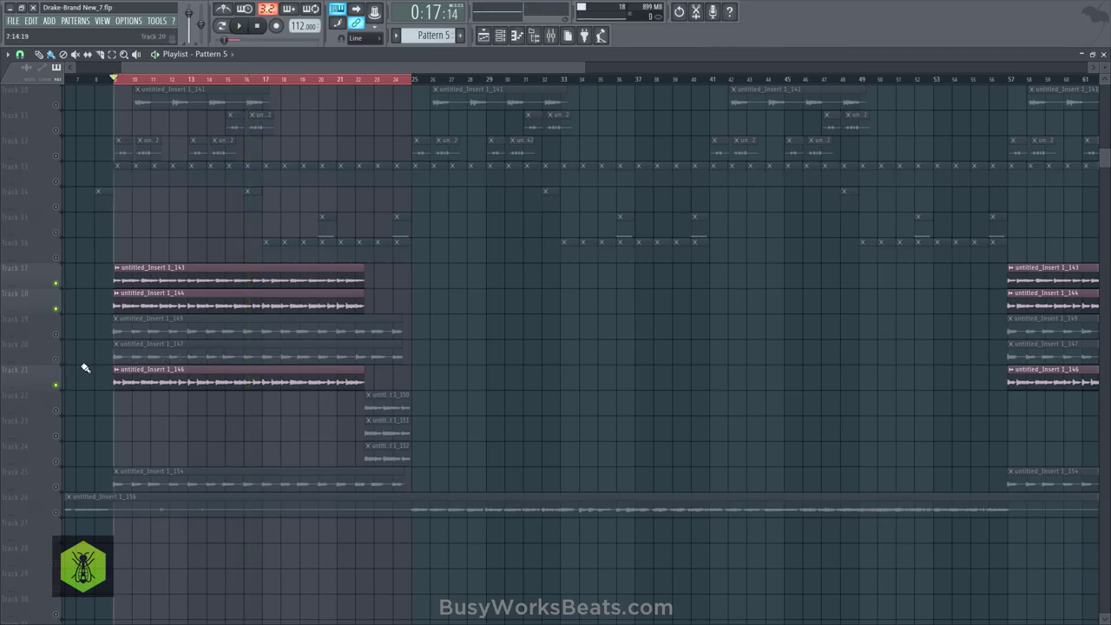
Switch the audible layers from Tracks 17, 18 and 21 to Tracks 19, 20 and 25, and play them from bar 9
left_click(57, 360)
left_click(57, 335)
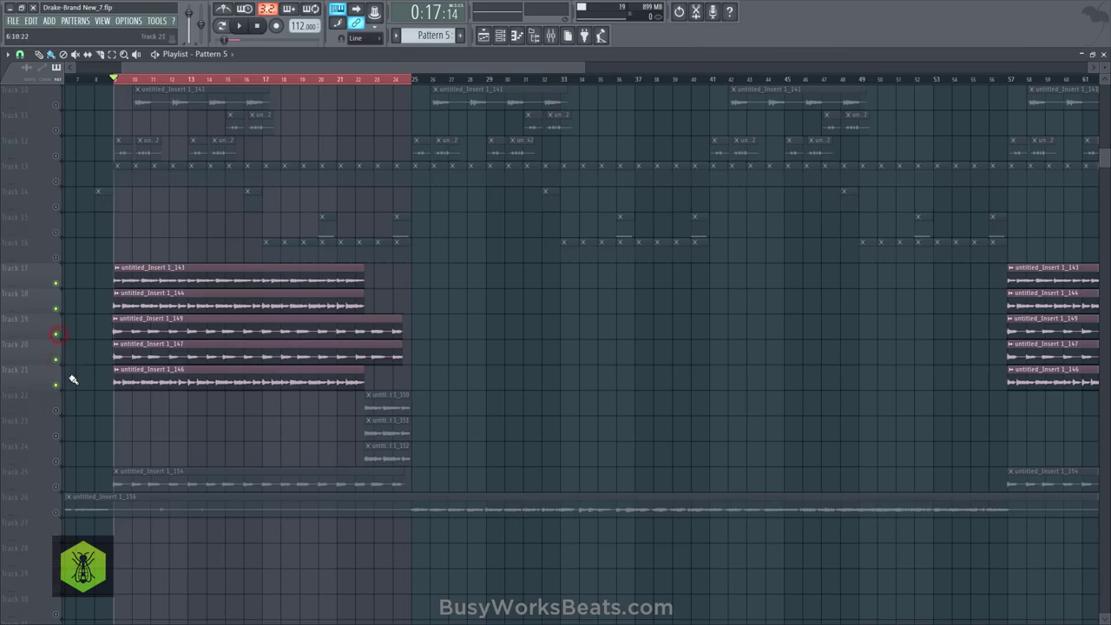
left_click(56, 486)
left_click(56, 384)
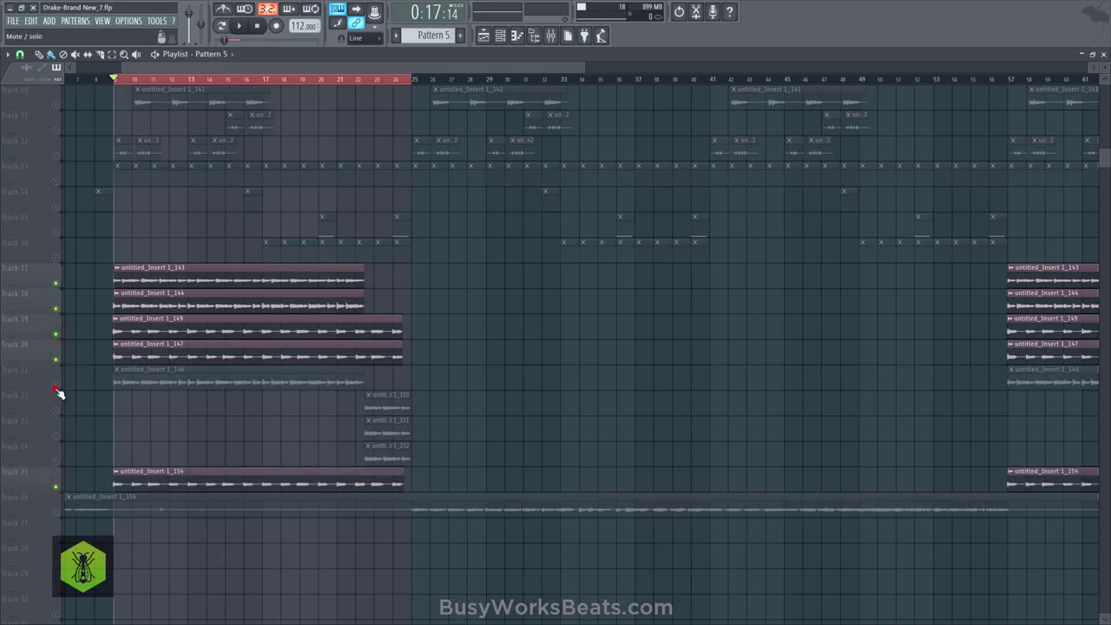
left_click(57, 309)
left_click(56, 283)
key("space")
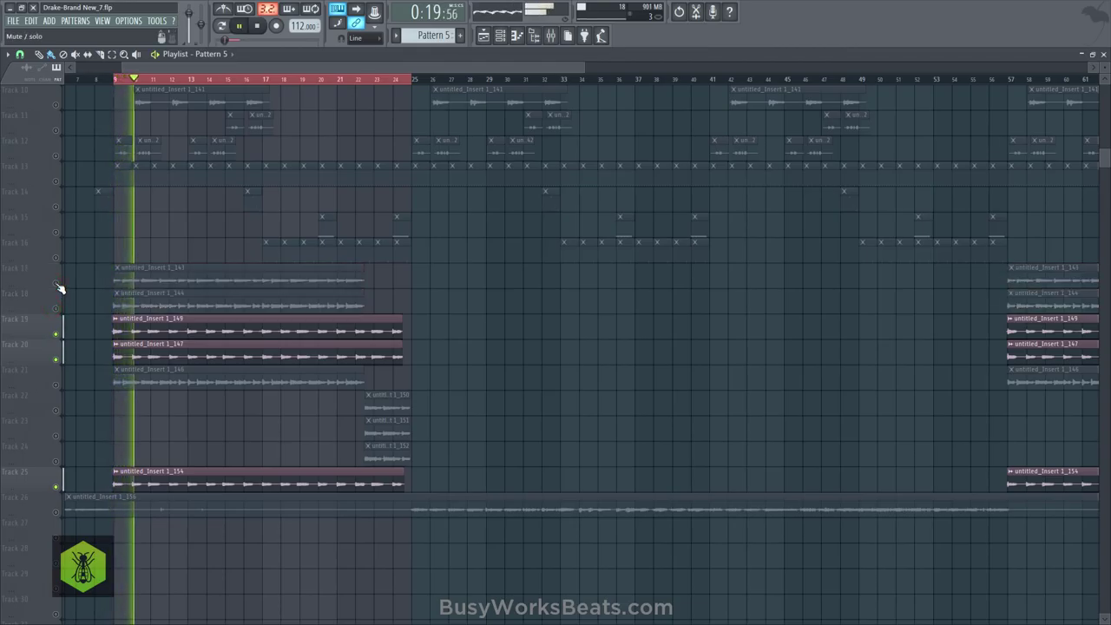
key("space")
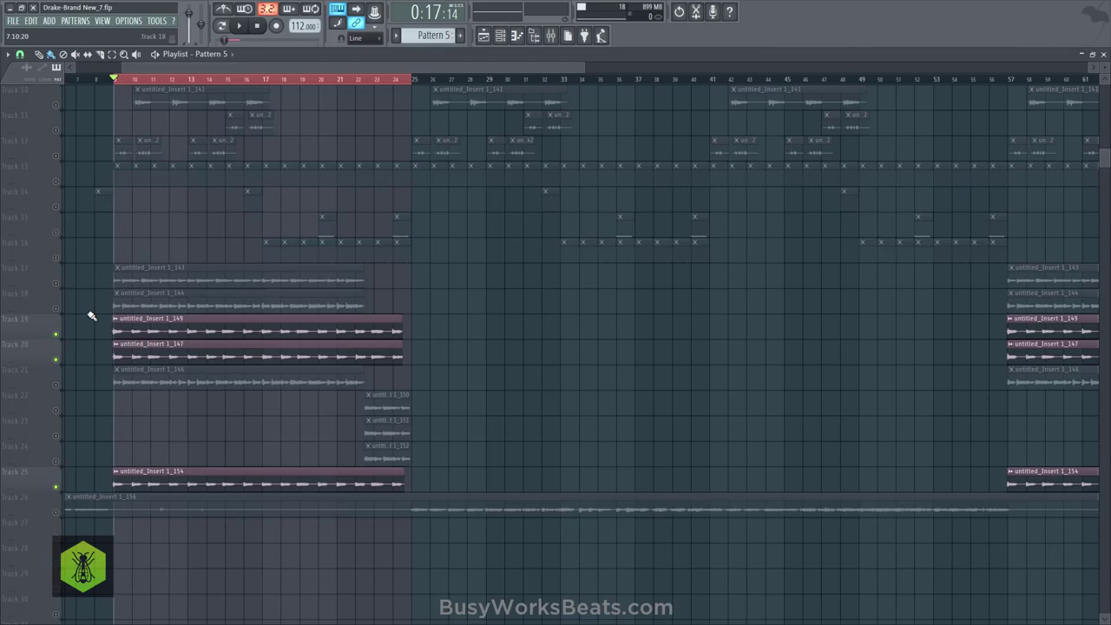
Play Tracks 19, 20 and 25 from bar 9 and inspect mixer Insert 8 and the Altiverb 7 reverb on Insert 100
key("space")
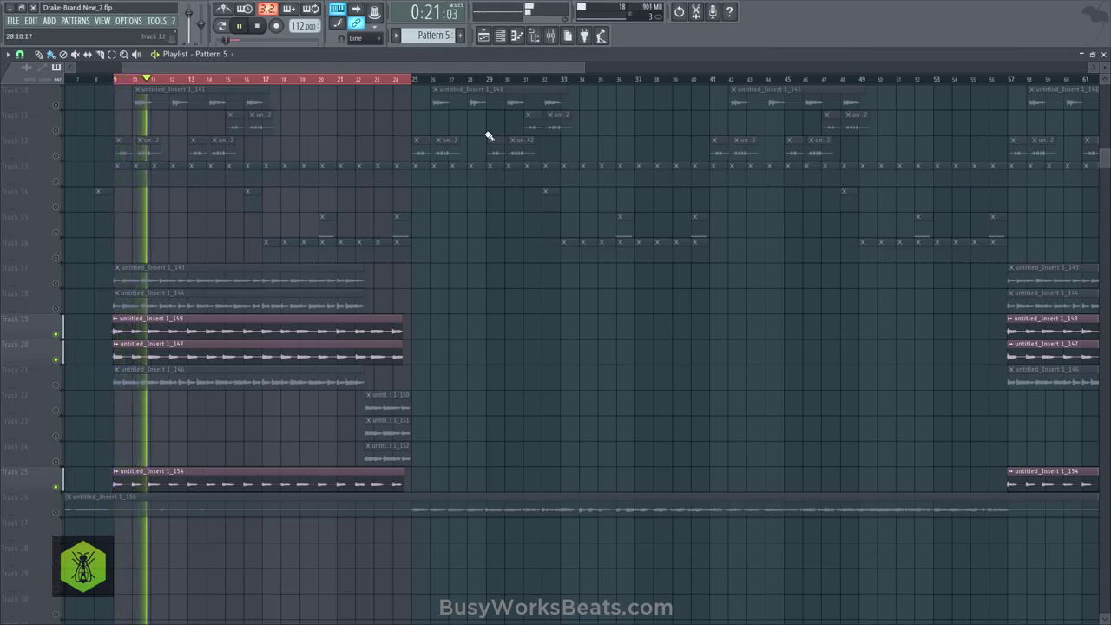
left_click(550, 36)
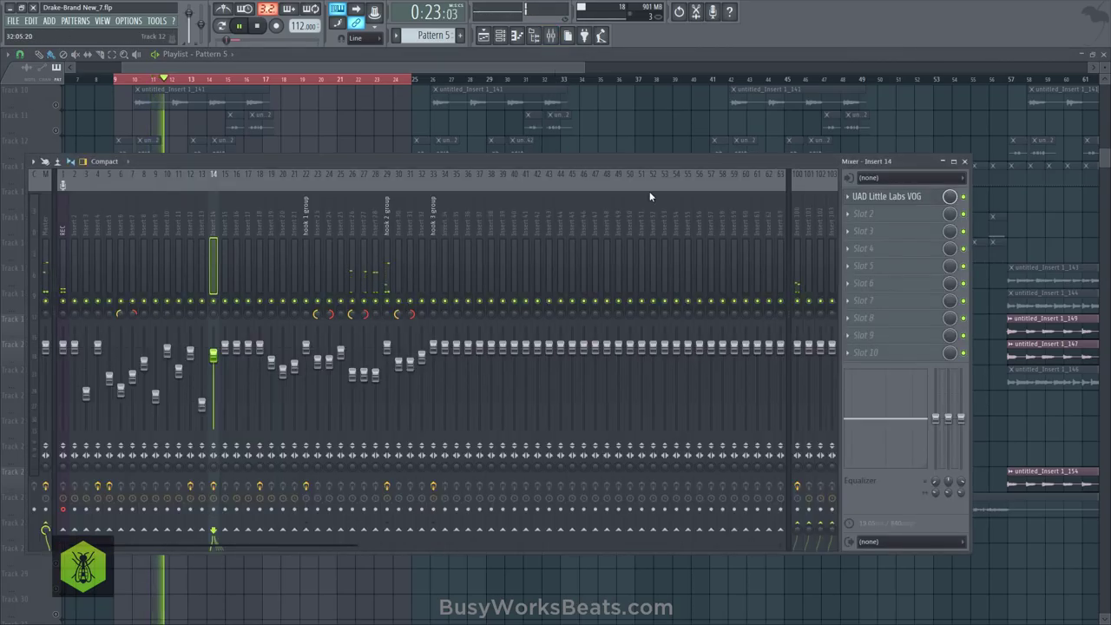
left_click(799, 224)
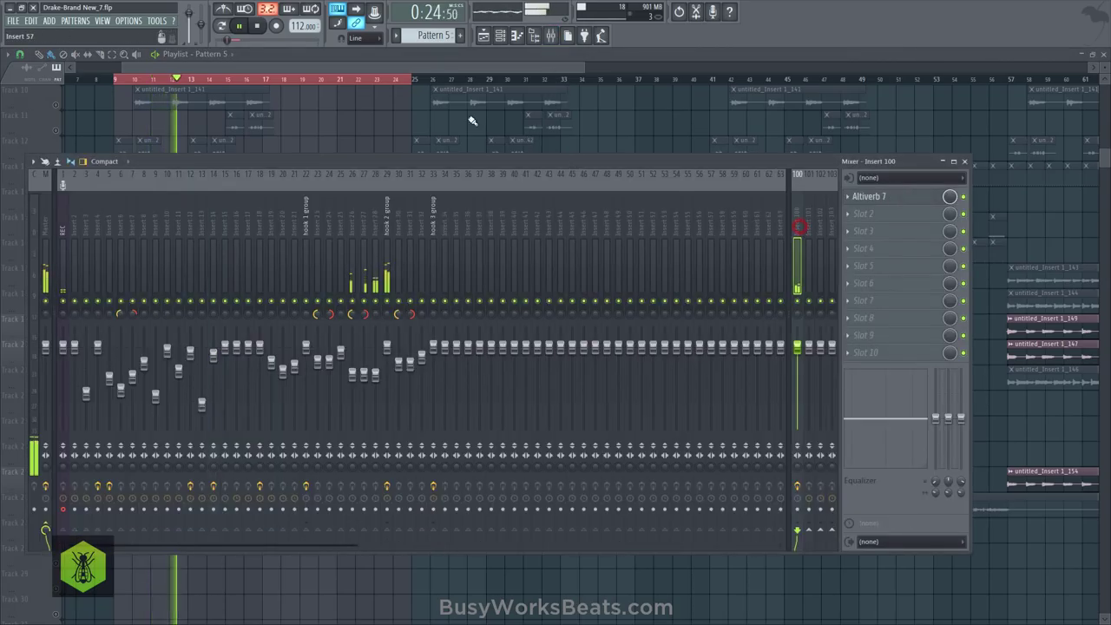
left_click(240, 27)
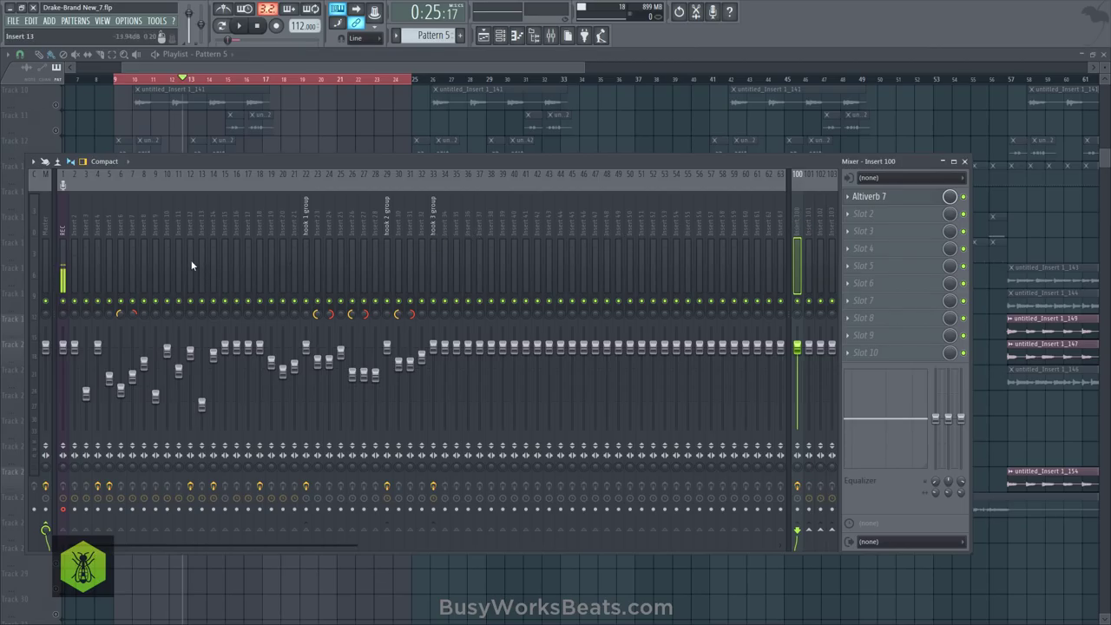
left_click(140, 224)
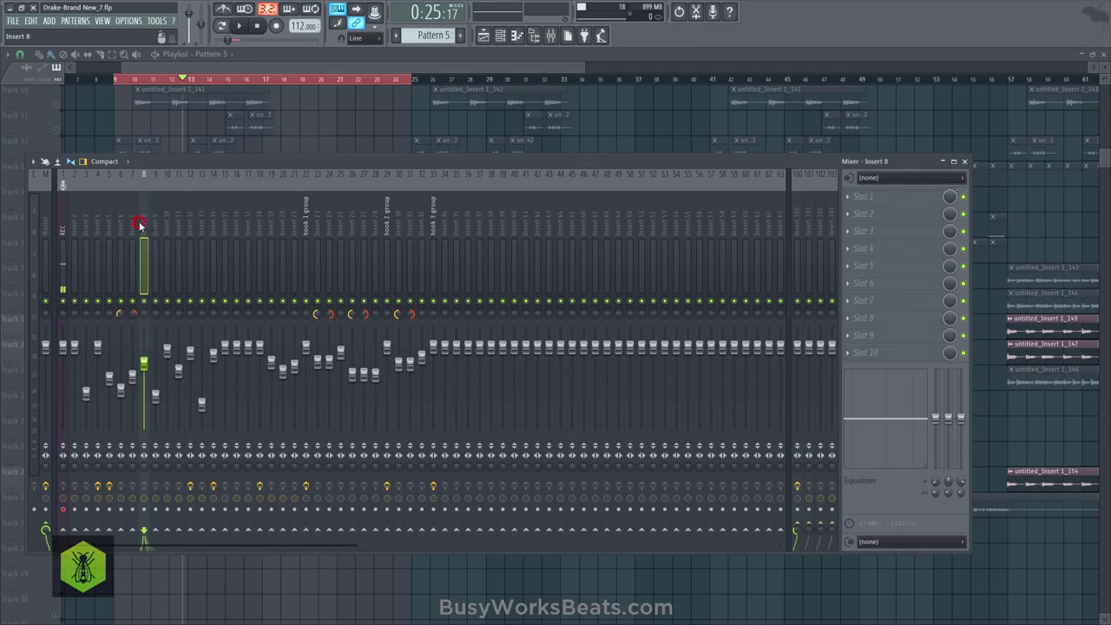
left_click(795, 531)
left_click(797, 227)
left_click(964, 161)
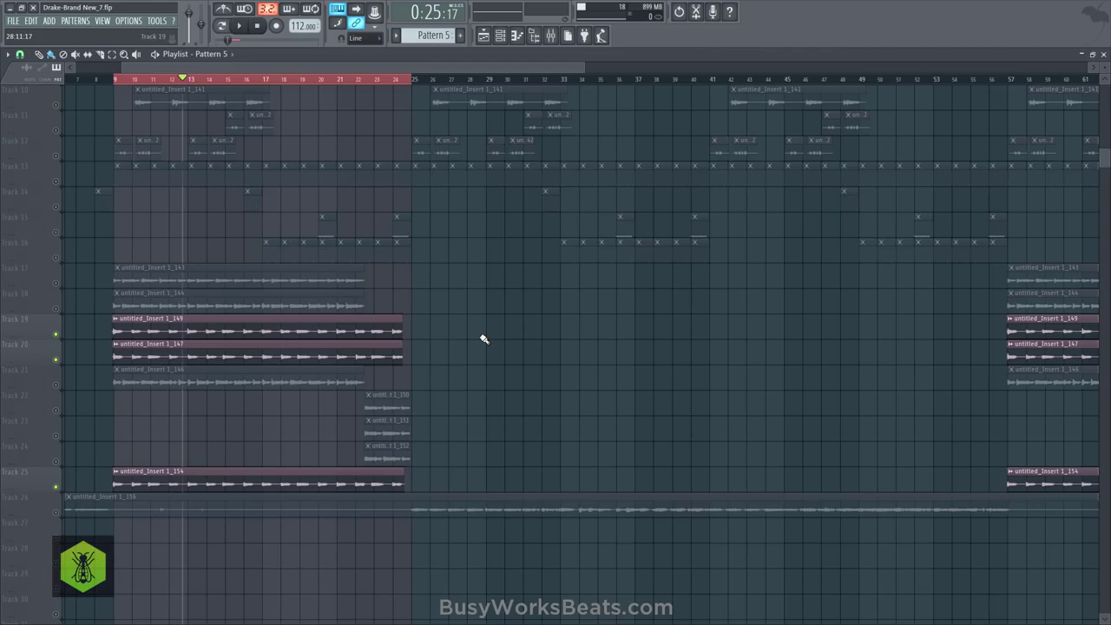
Resume listening to Tracks 19, 20 and 25 together, restarting once from bar 9 and pausing at bar 17
key("space")
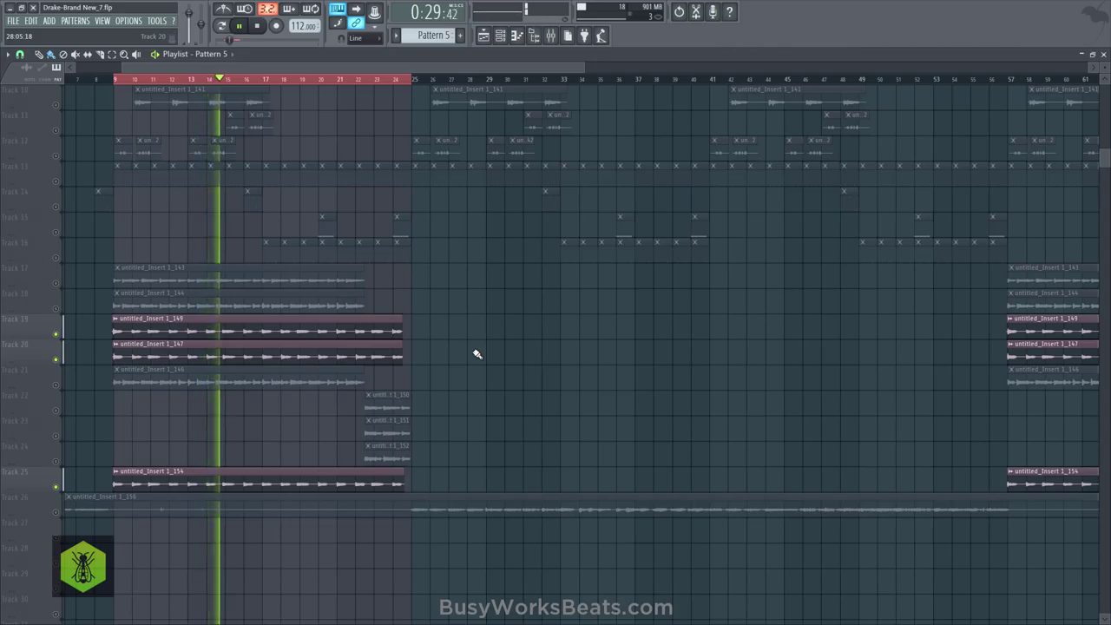
key("space")
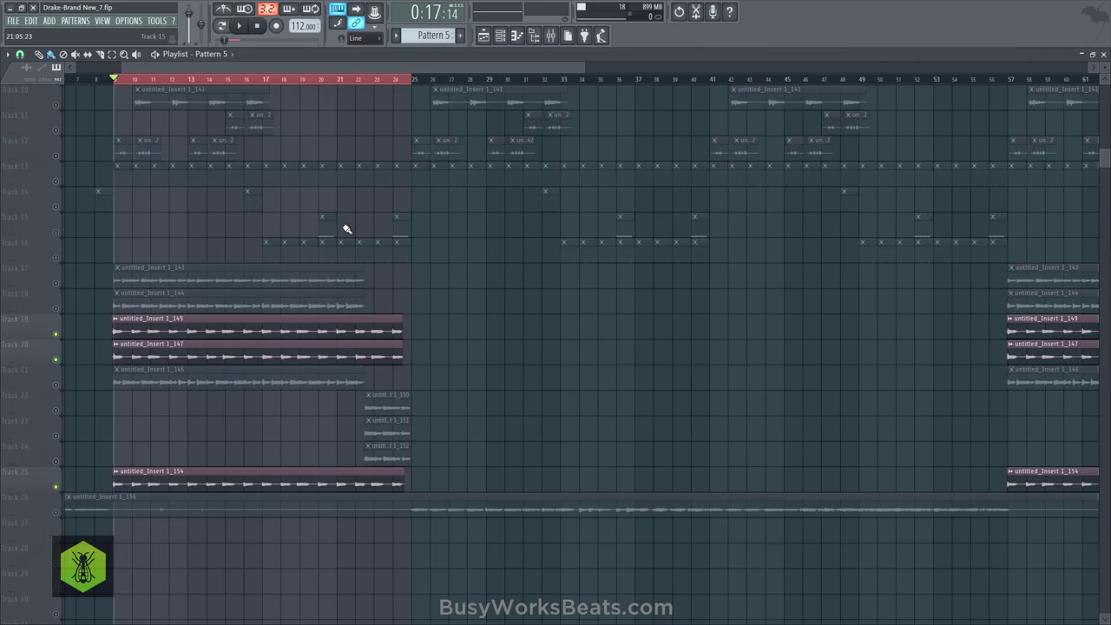
key("space")
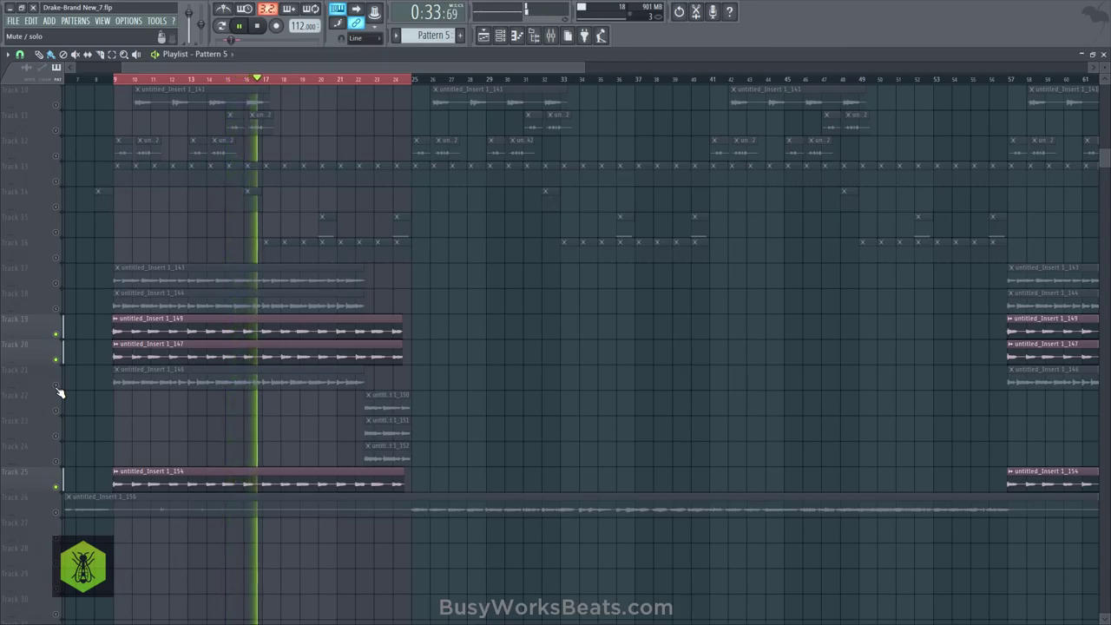
left_click(247, 28)
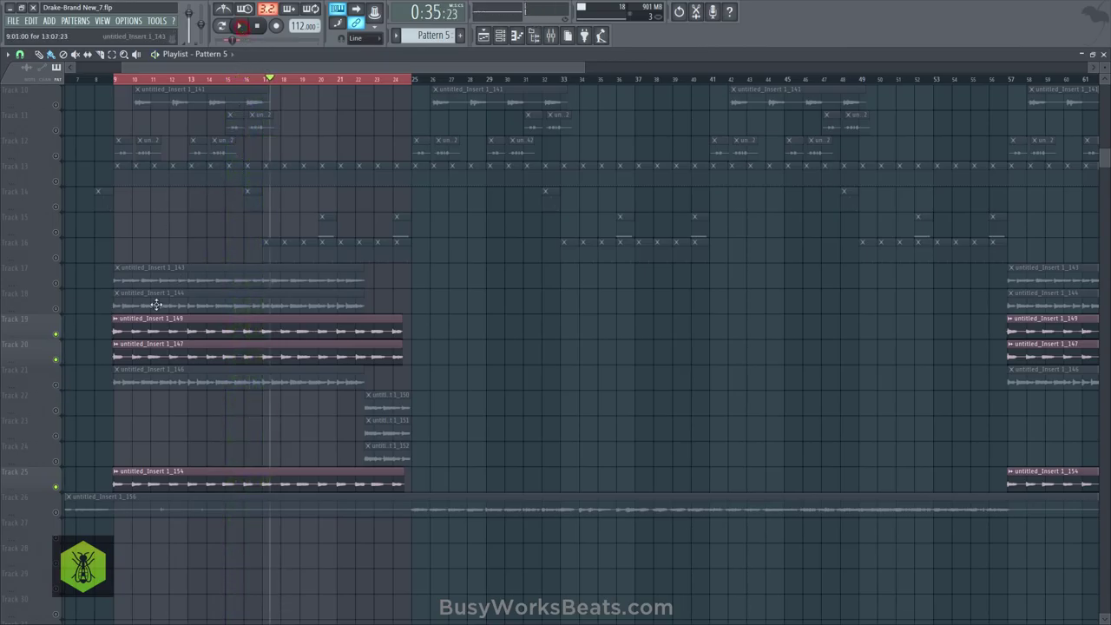
Unmute Tracks 17, 18 and 21 and play them layered with Tracks 19, 20 and 25
left_click(59, 385)
left_click(58, 308)
left_click(58, 284)
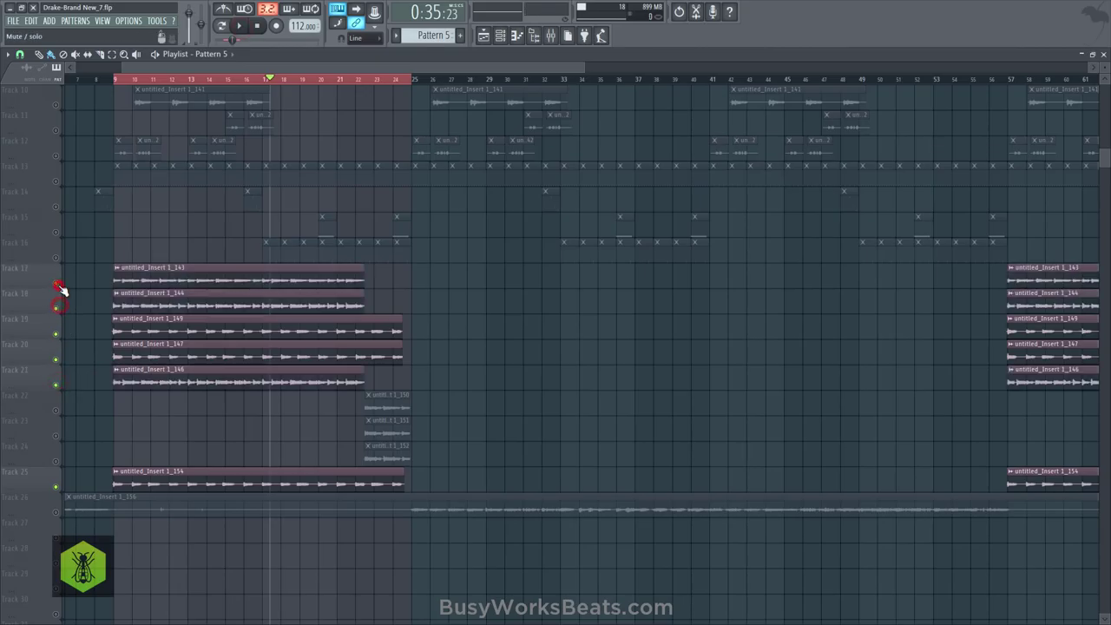
key("space")
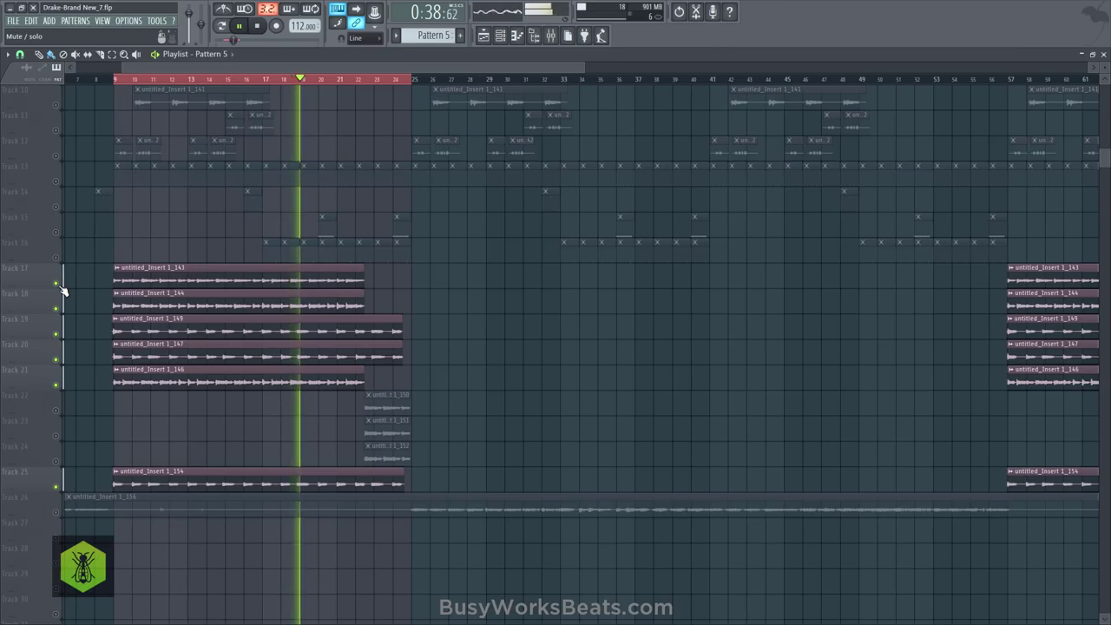
Add Tracks 22, 23 and 24 to the playing layers and listen through to the end of the loop section
left_click(55, 411)
left_click(57, 435)
left_click(56, 460)
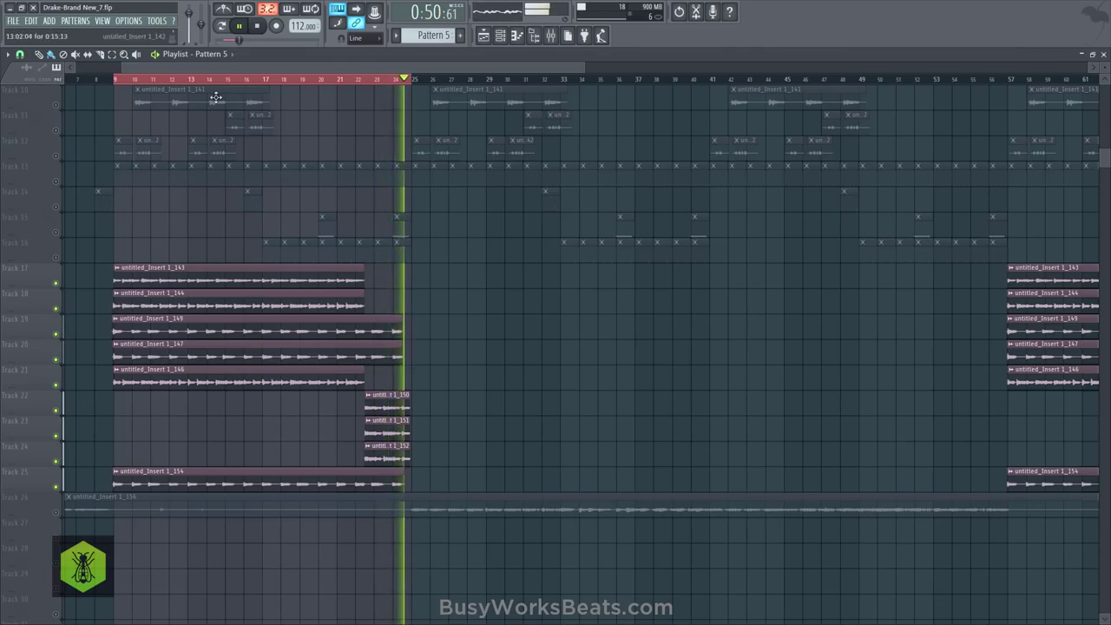
left_click(240, 26)
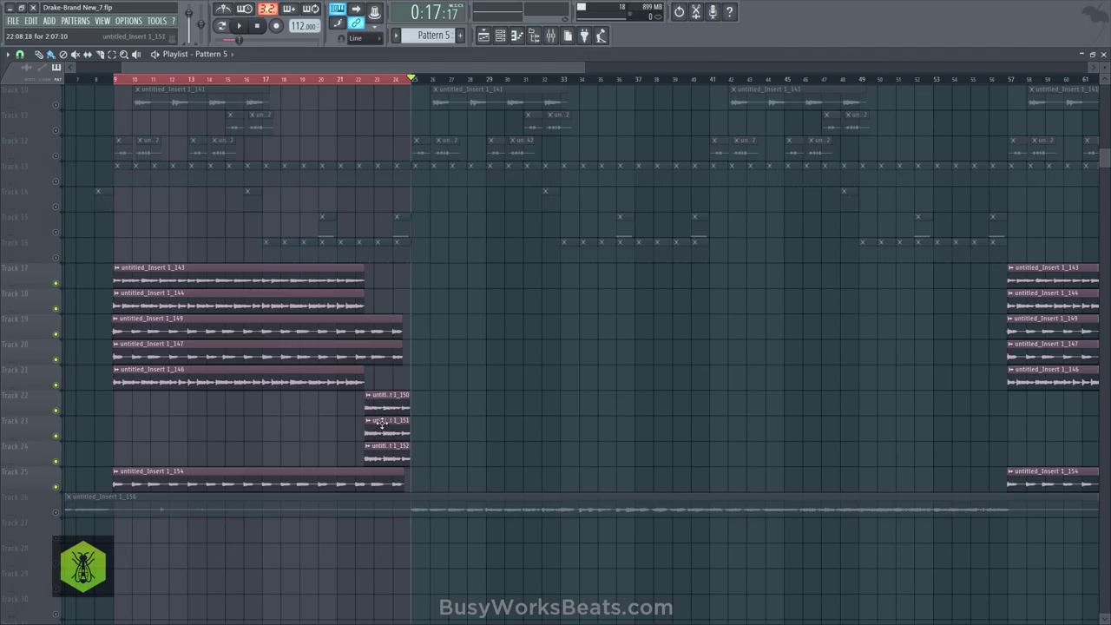
Make all playlist tracks audible again and listen to the full arrangement from bar 9
right_click(55, 441)
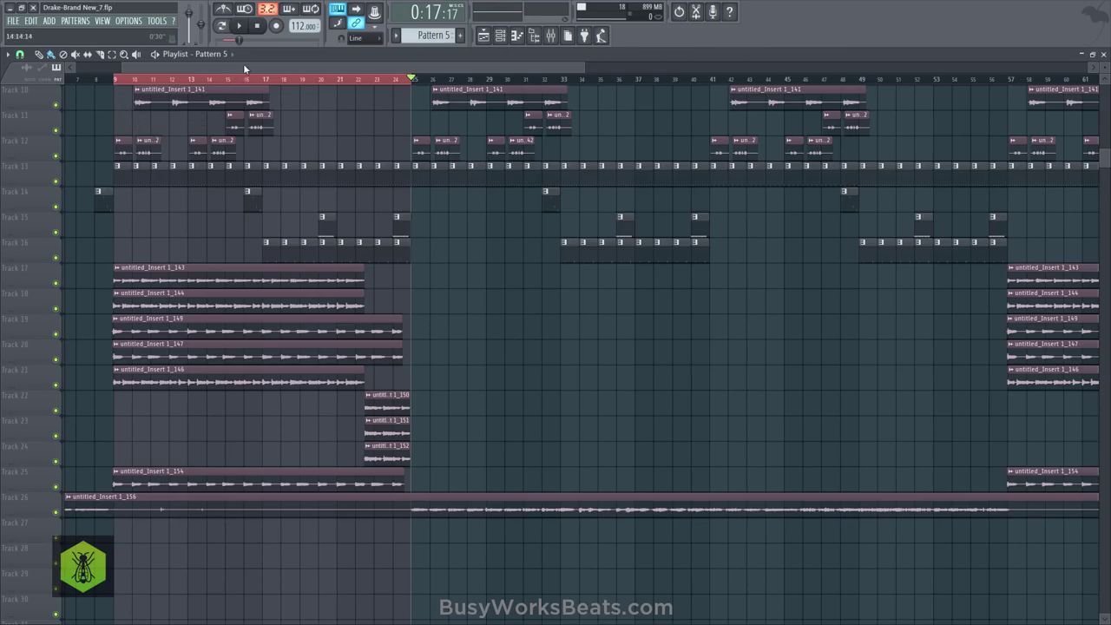
key("space")
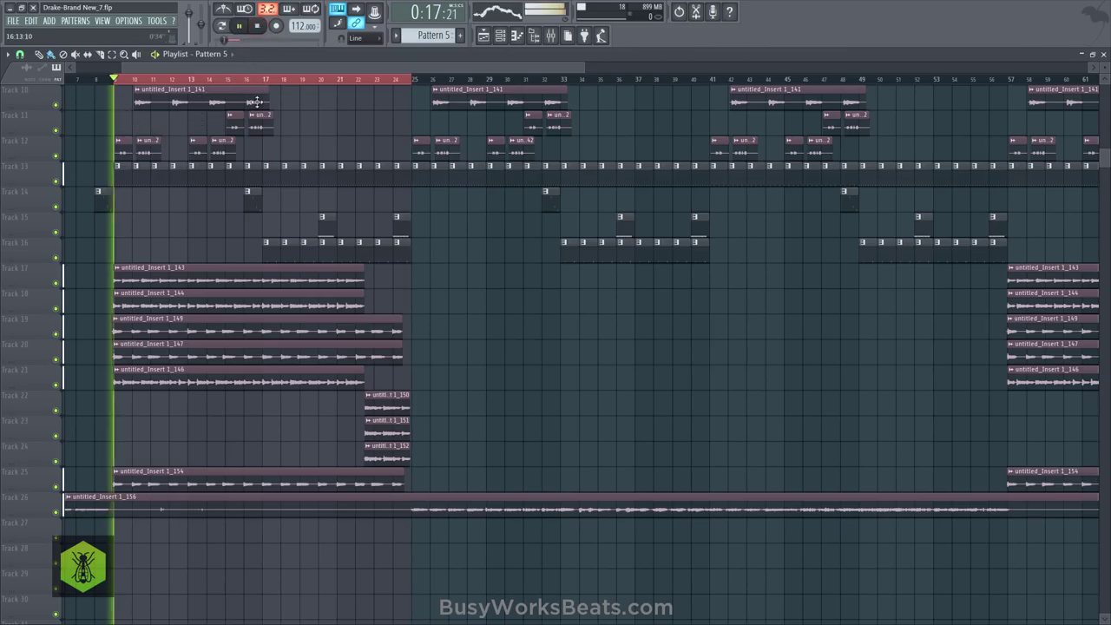
scroll(260, 249, "up", 7)
scroll(261, 249, "up", 2)
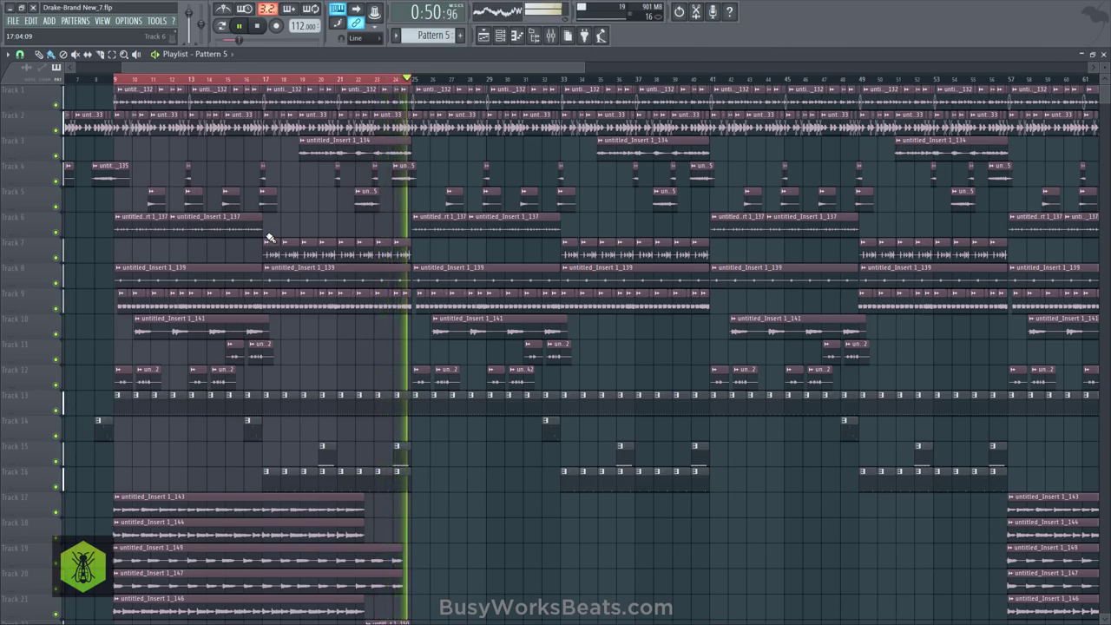
key("space")
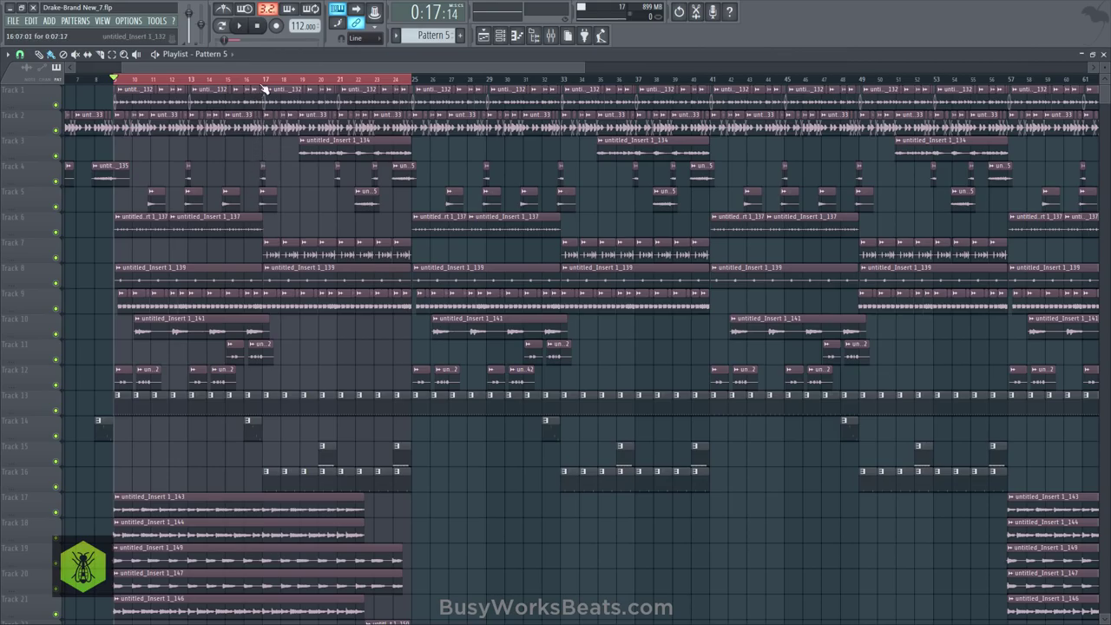
Add an FL Keys channel to the channel rack, using the empty Pattern 11
scroll(264, 81, "down", 5)
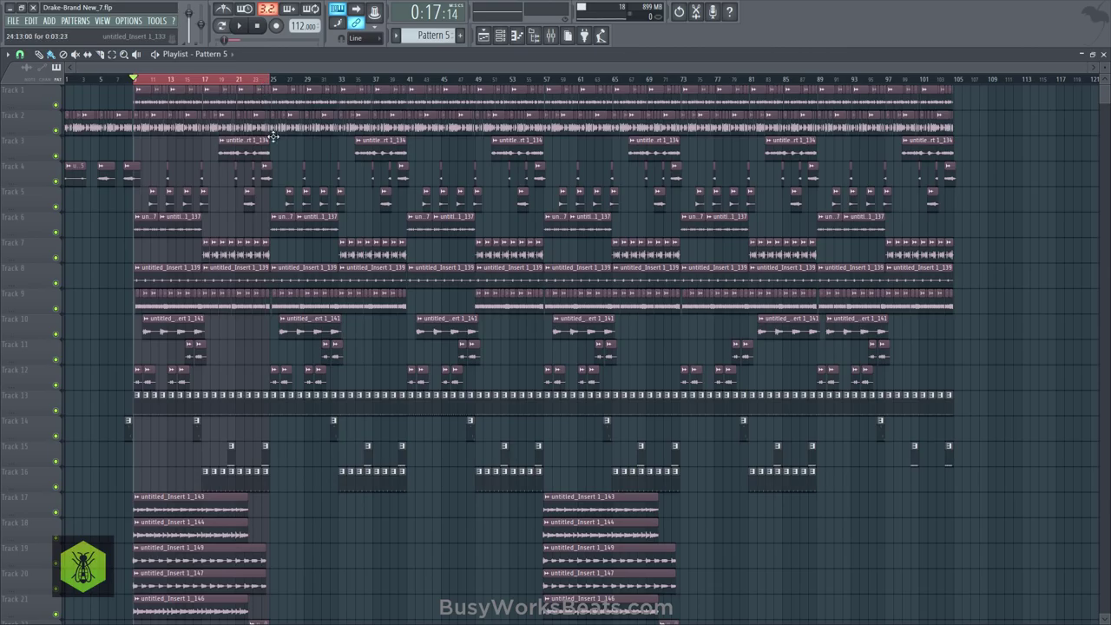
scroll(274, 136, "down", 2)
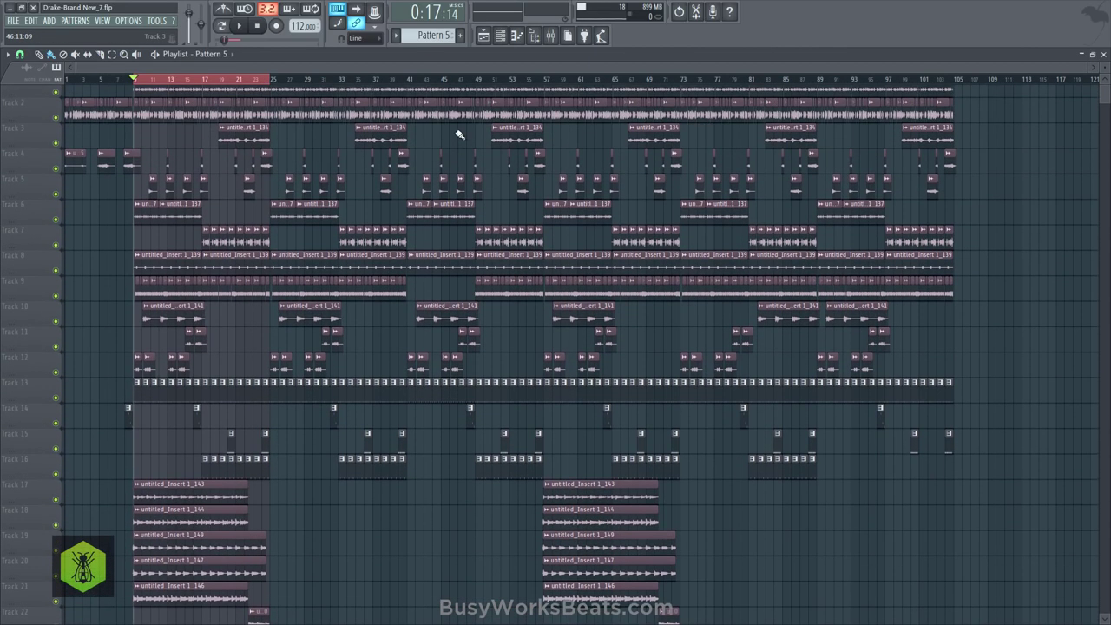
scroll(447, 143, "up", 1)
left_click(501, 36)
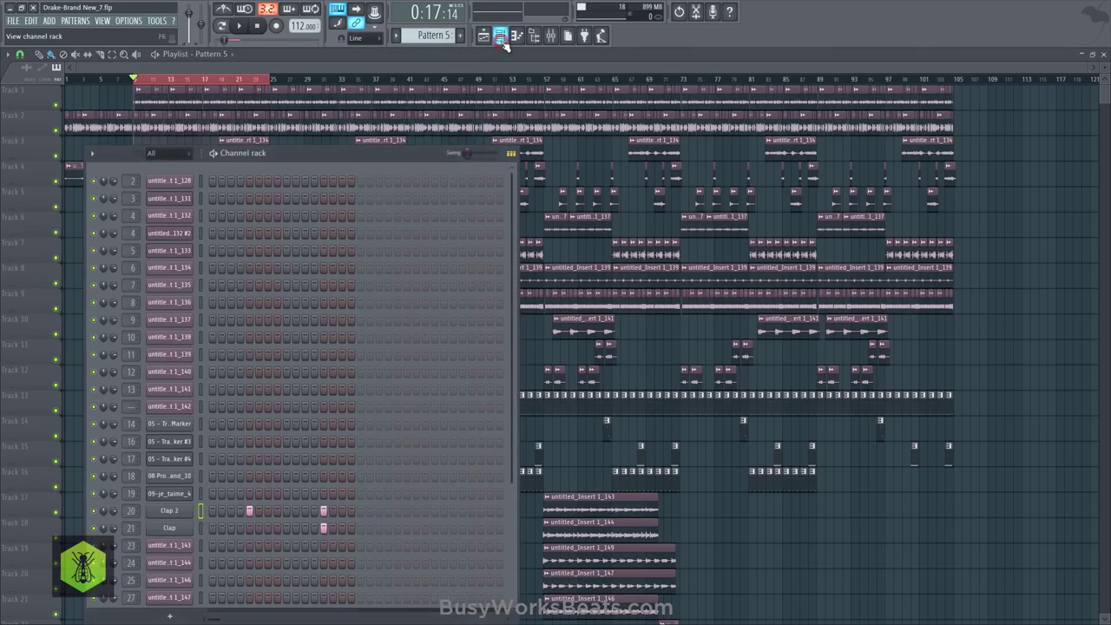
scroll(340, 293, "down", 3)
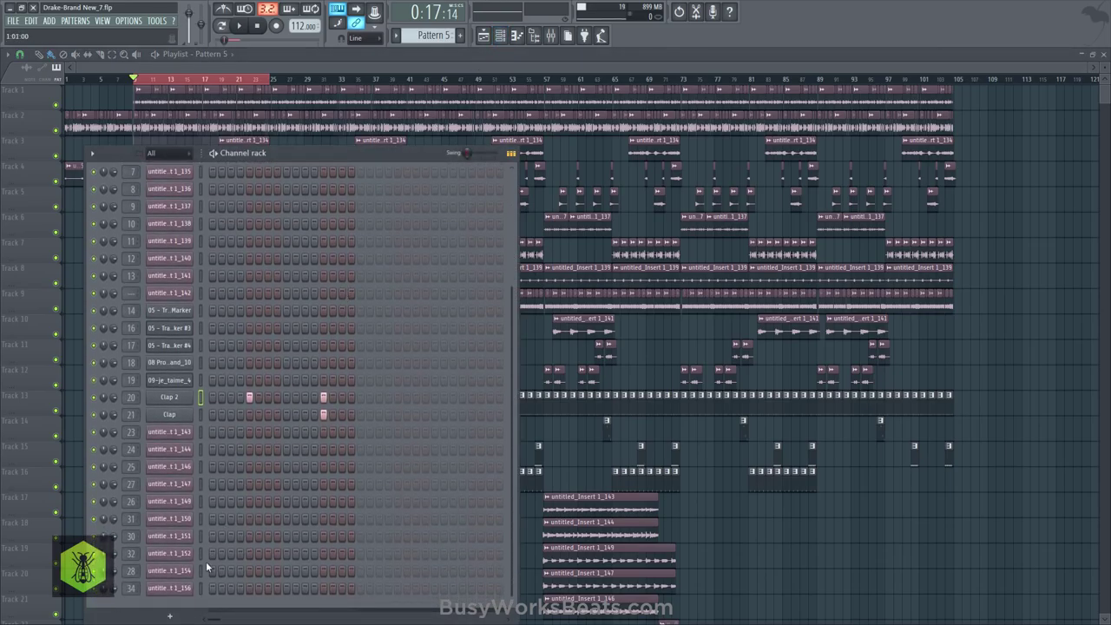
left_click(172, 616)
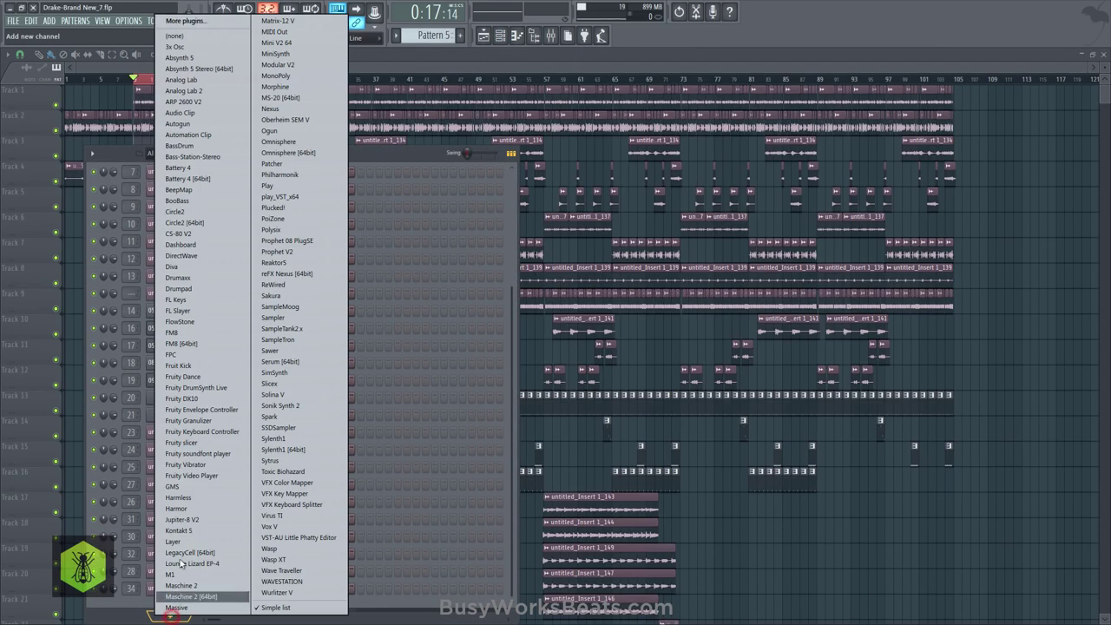
left_click(185, 303)
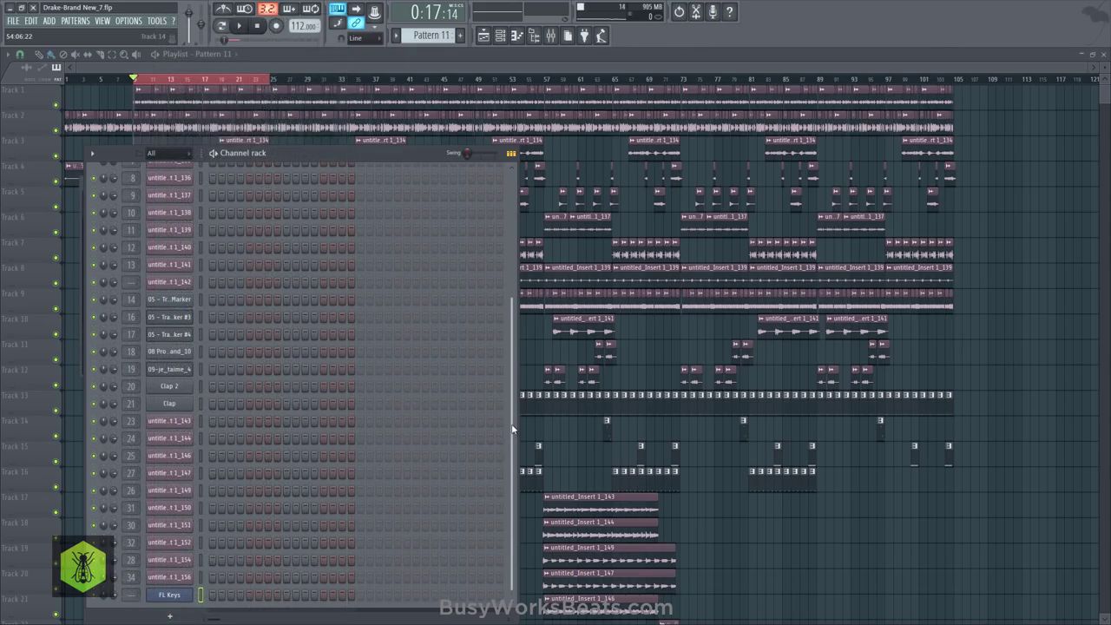
Open the piano roll of the new FL Keys channel
left_click_drag(511, 431, 509, 451)
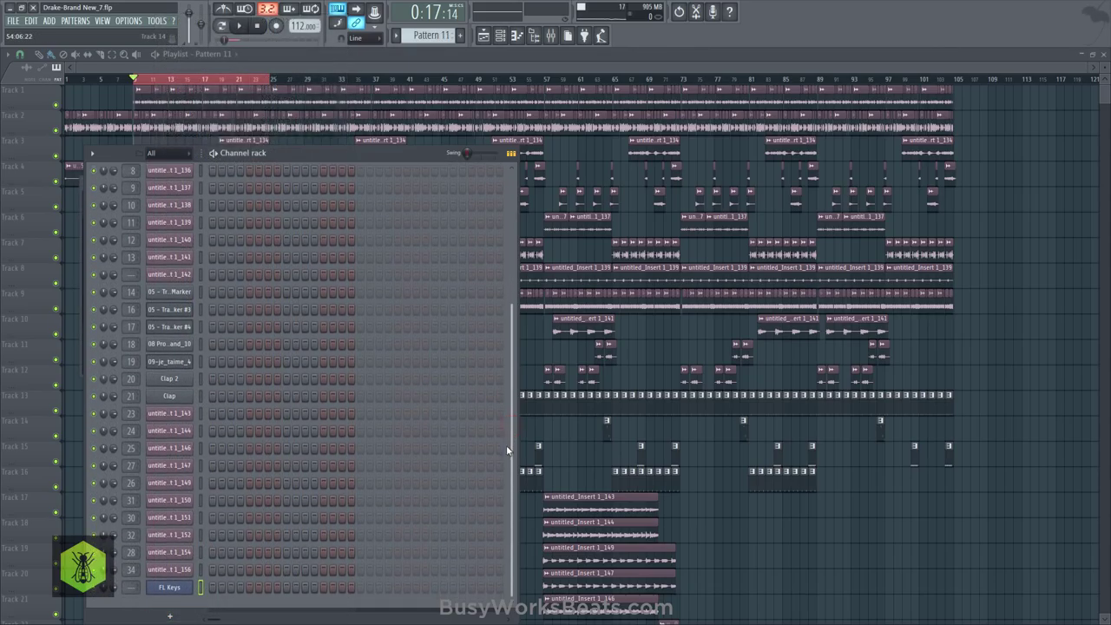
right_click(191, 589)
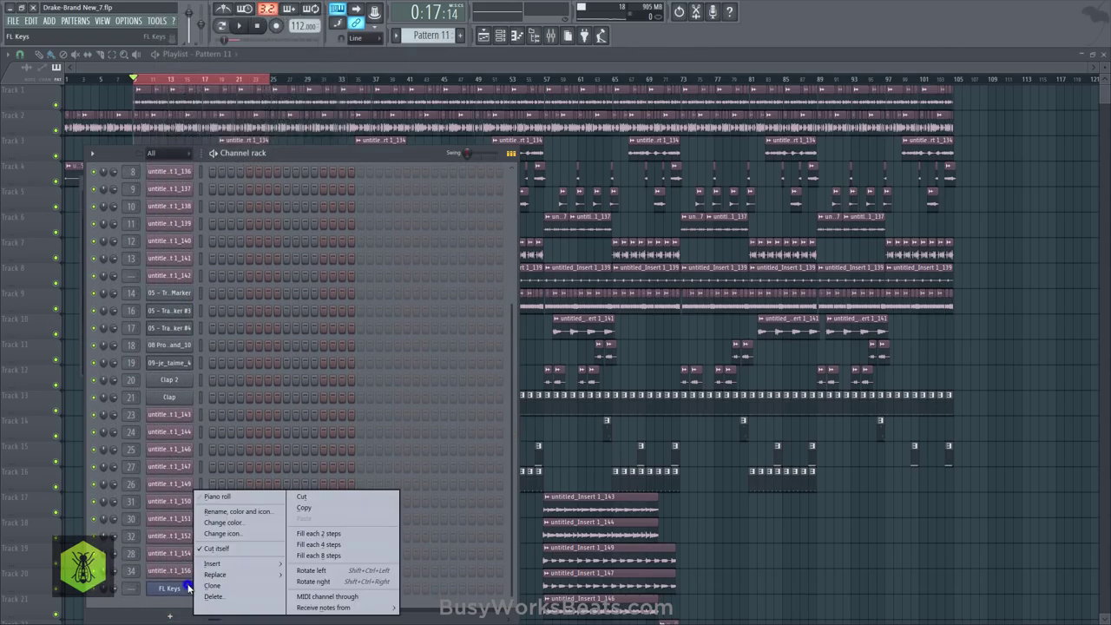
left_click(231, 498)
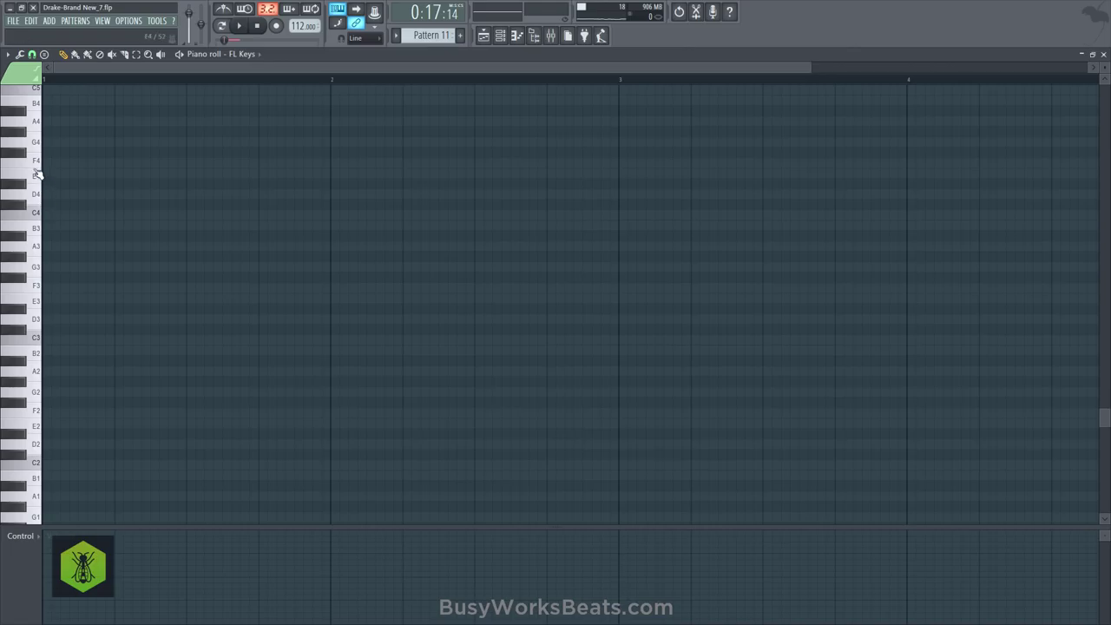
Play the song briefly and audition piano keys to find the melody's starting pitch
scroll(38, 178, "up", 1)
key("space")
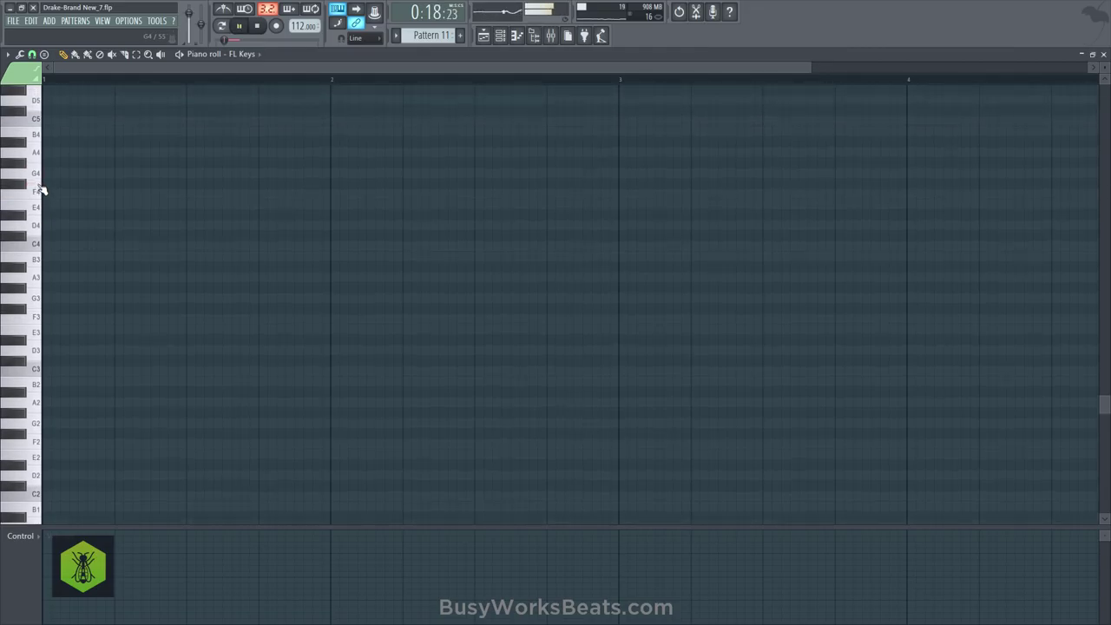
scroll(39, 195, "up", 2)
left_click(36, 204)
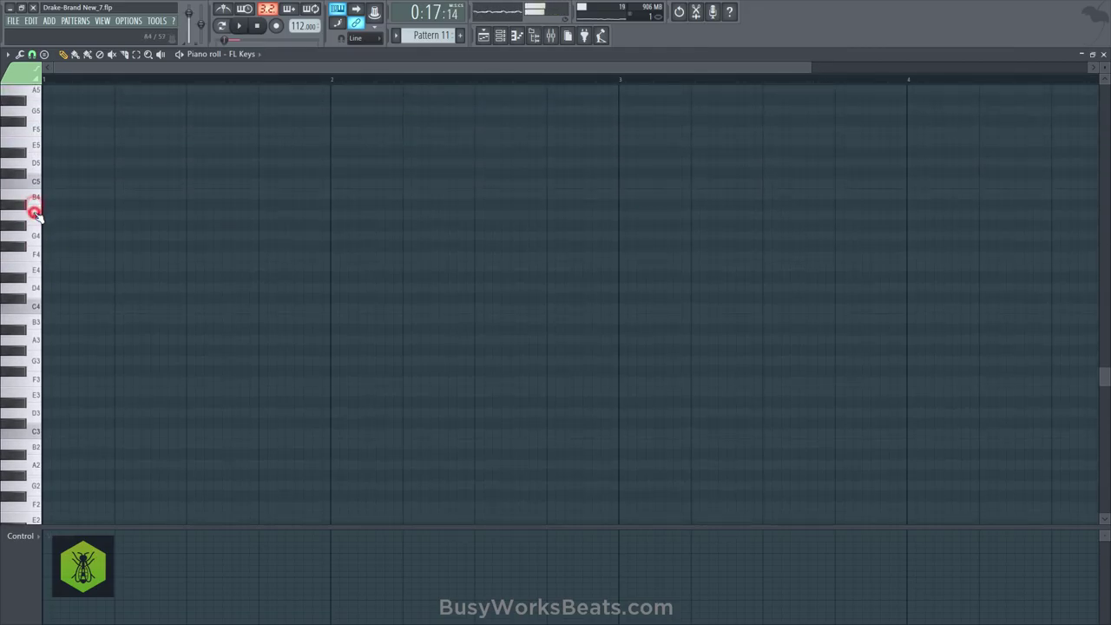
scroll(36, 201, "up", 1)
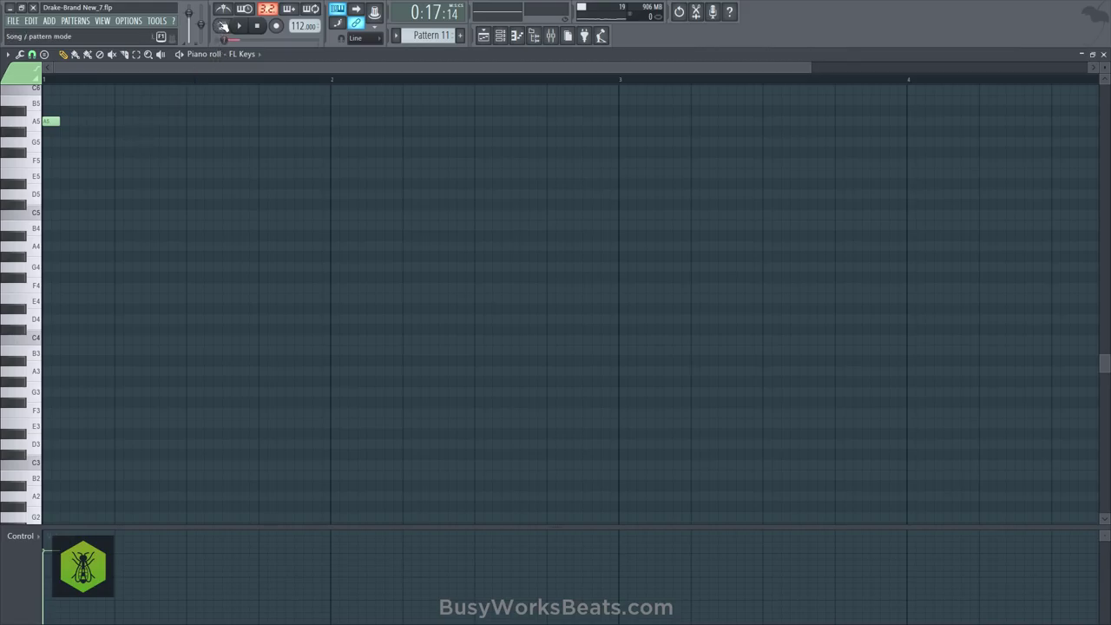
Complete the bar 1 rhythm of short A5 notes on steps 1, 4, 9 and 12 while looping the pattern
left_click(99, 121)
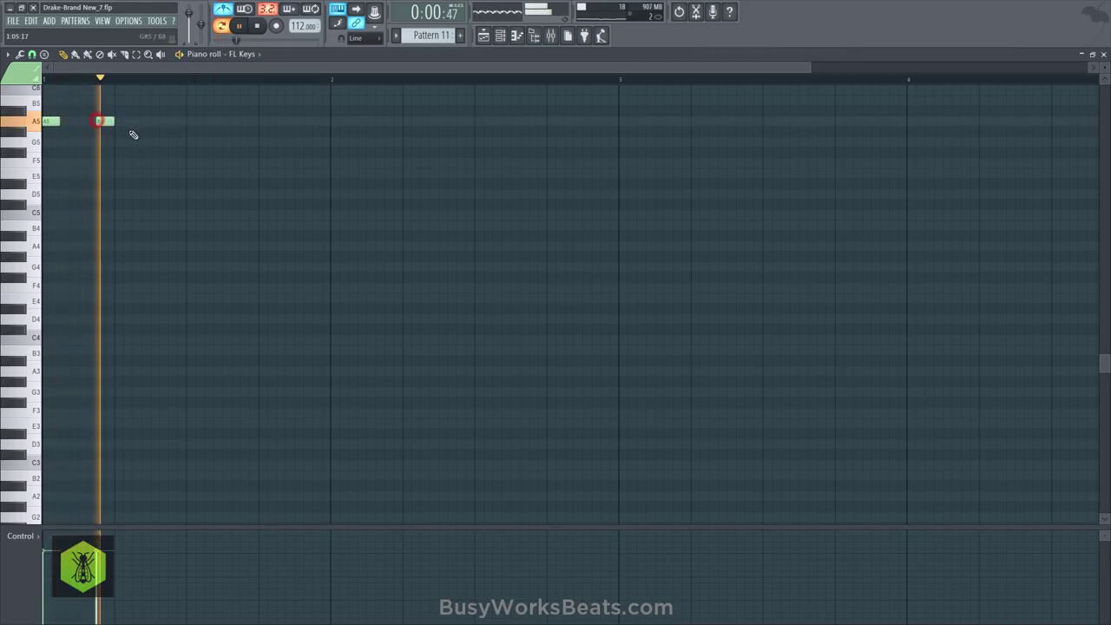
left_click(191, 122)
left_click(243, 122)
scroll(192, 83, "down", 2)
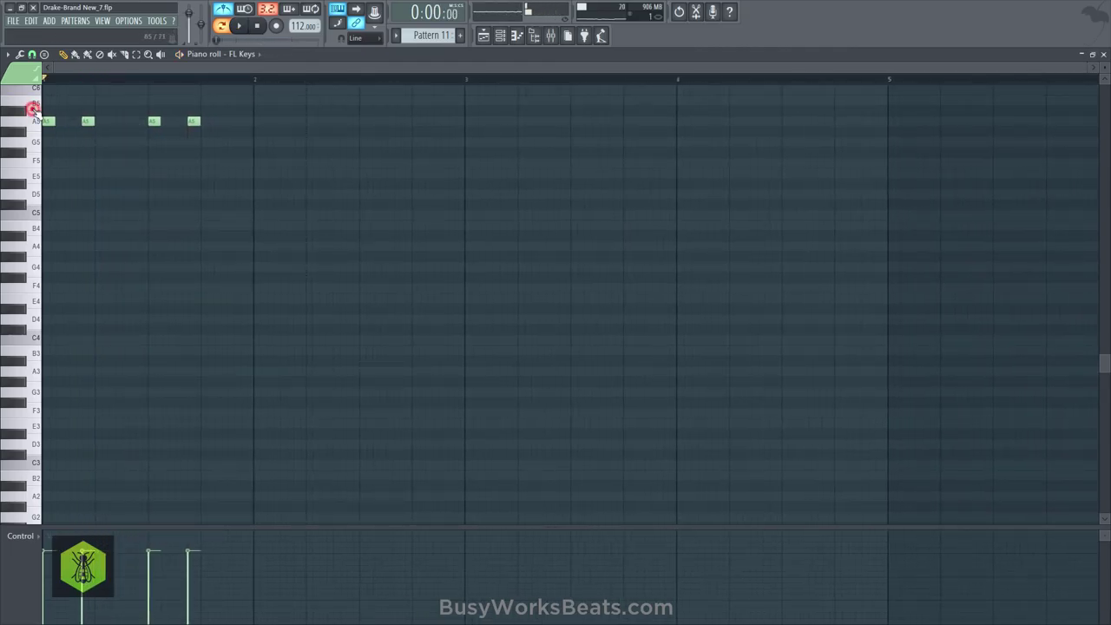
Add short B5 notes on steps 1 and 4 of bar 2 while looping the pattern
key("space")
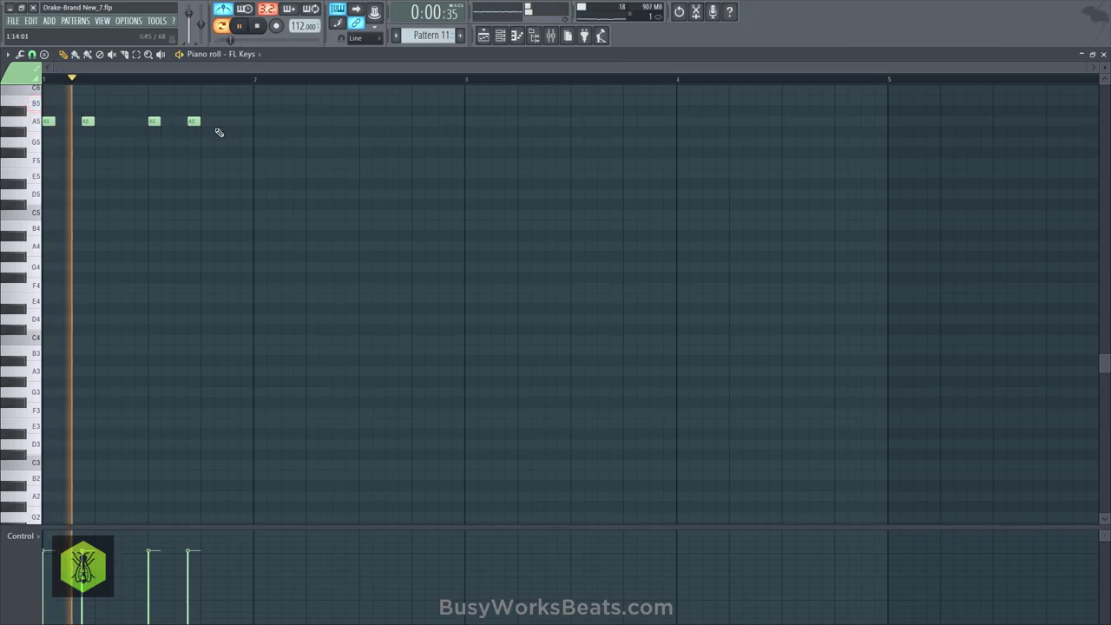
scroll(240, 164, "up", 2)
left_click(256, 163)
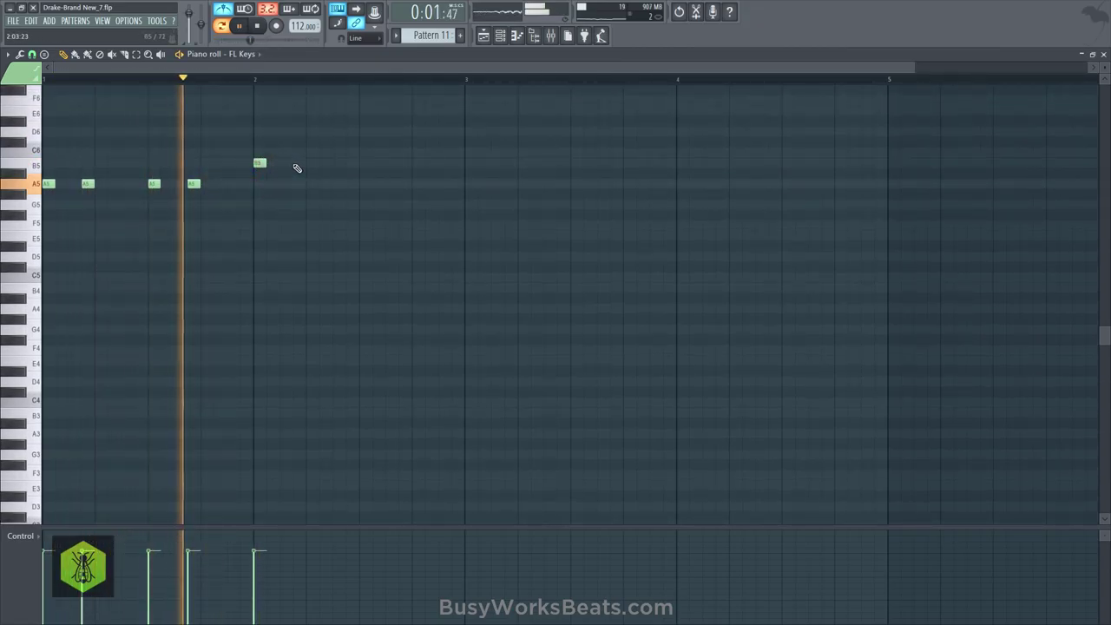
left_click(295, 164)
key("space")
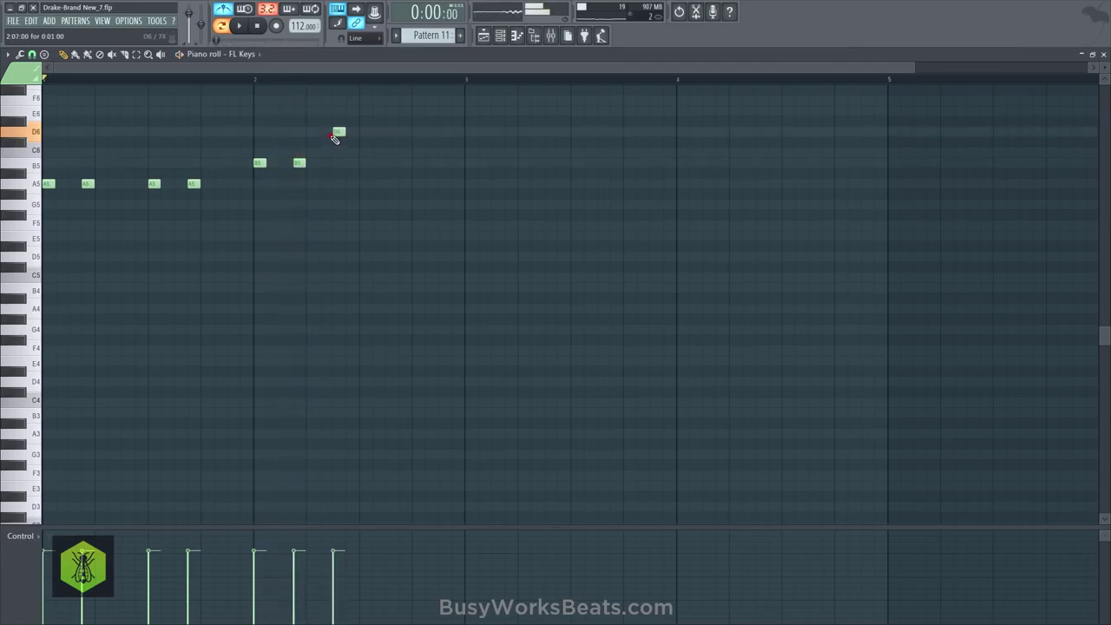
Add two-step-long C6 notes on steps 7 and 11 of bar 2, playing the pattern to check them
left_click_drag(329, 150, 333, 160)
key("space")
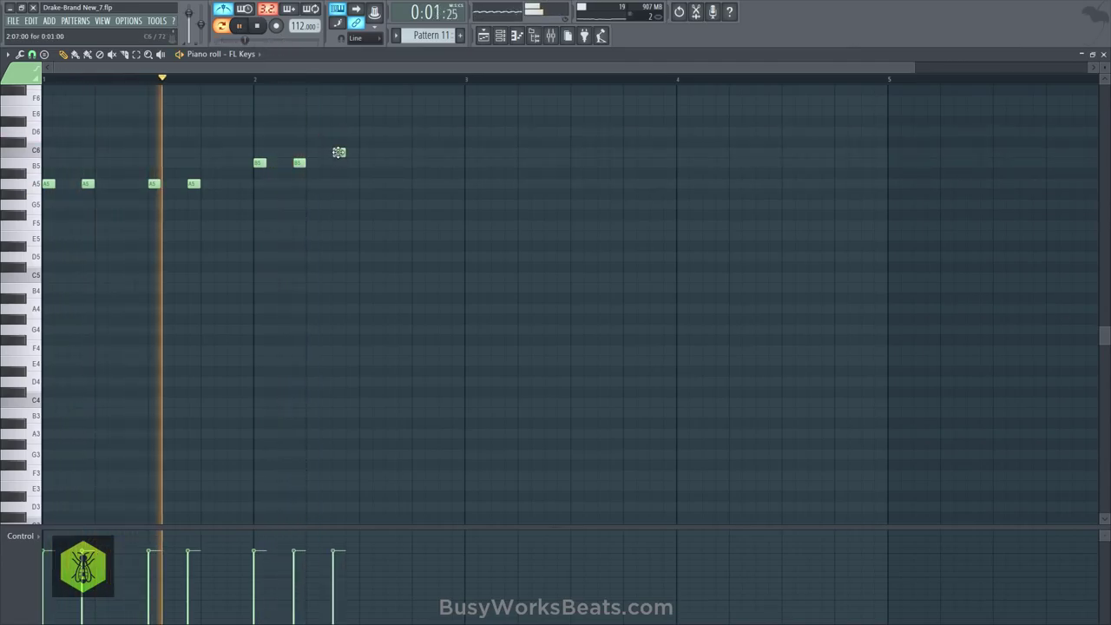
left_click_drag(346, 154, 360, 154)
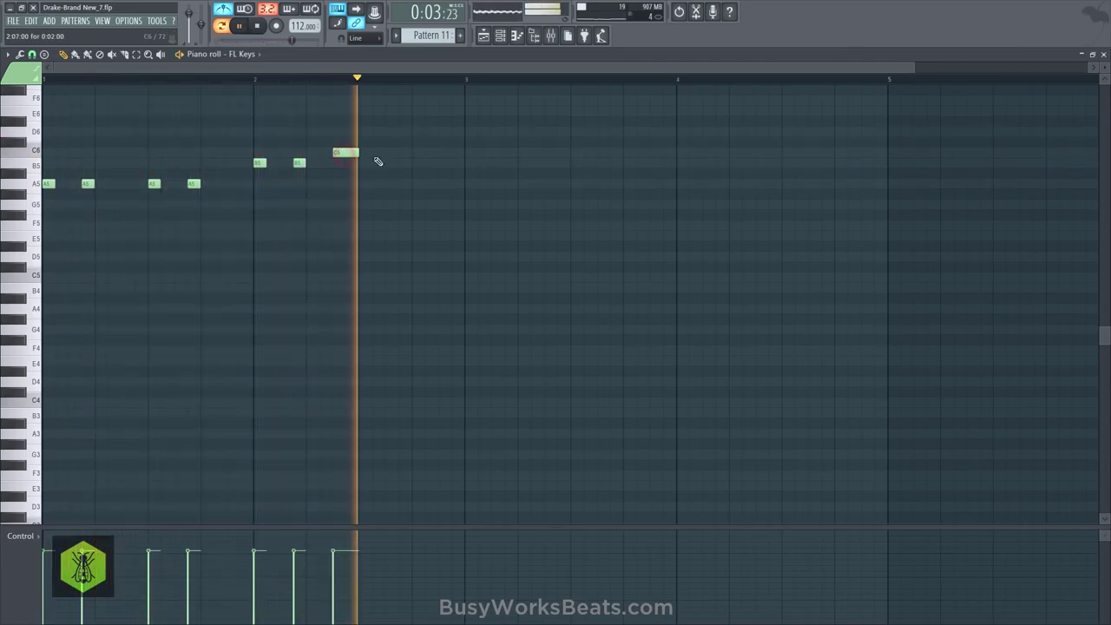
key("space")
left_click(388, 154)
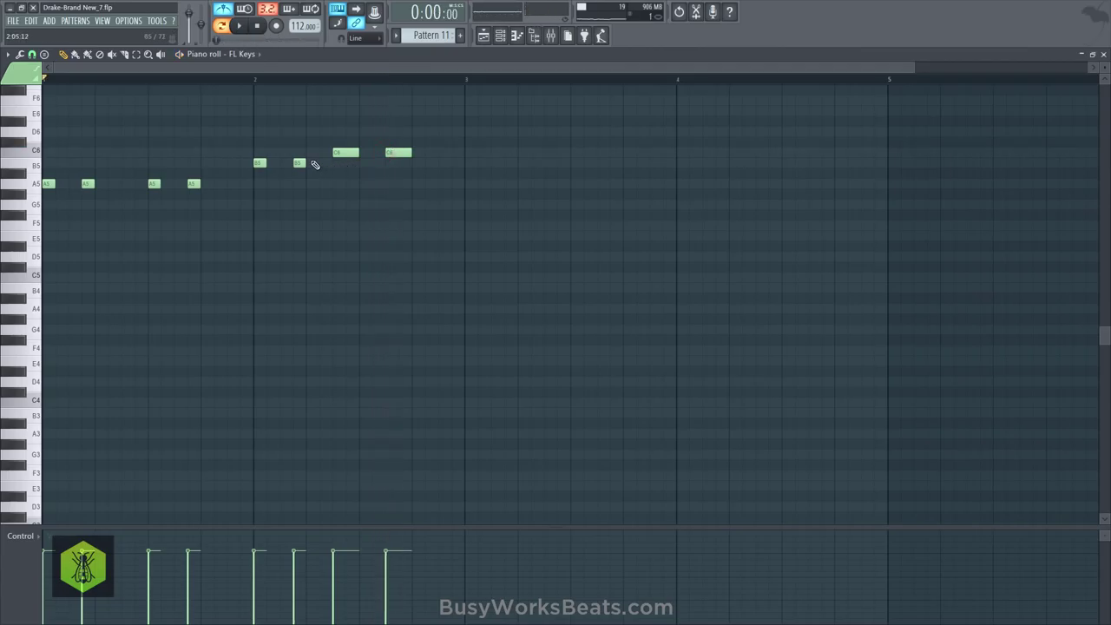
key("space")
left_click(300, 162)
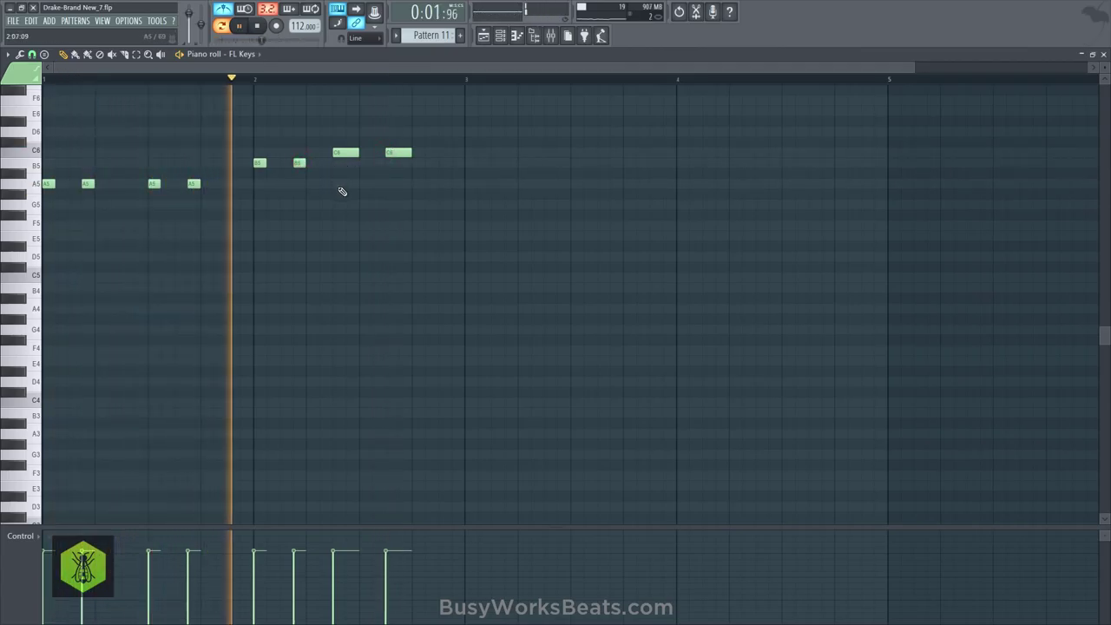
key("space")
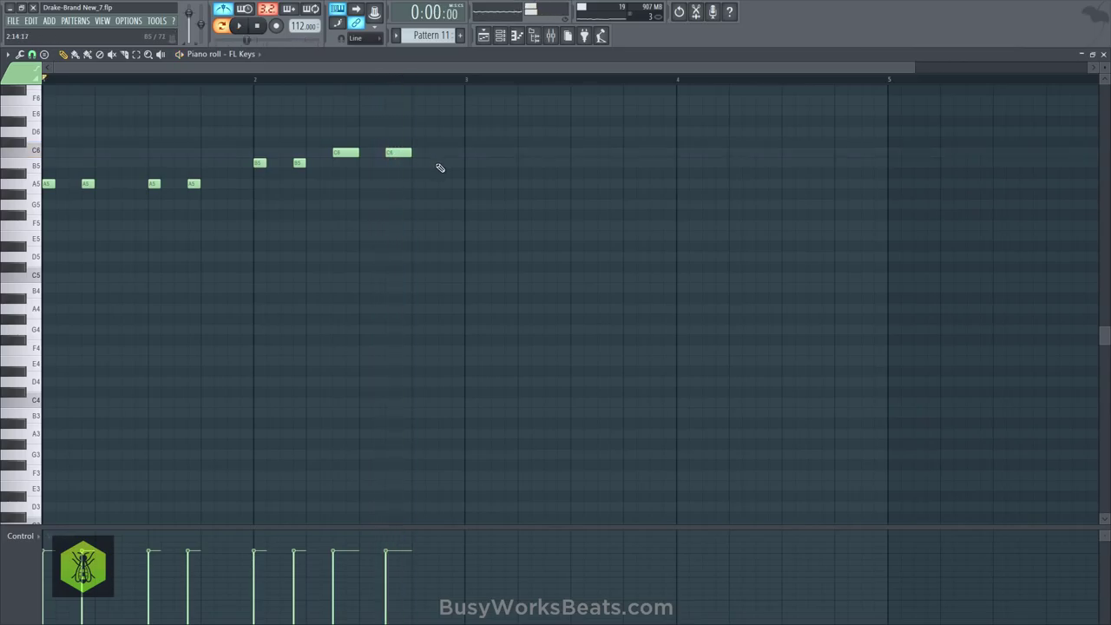
Place a closing two-step-long B5 note in bar 2, check it by ear, and position it on step 14
left_click(438, 162)
key("space")
left_click_drag(450, 162, 463, 162)
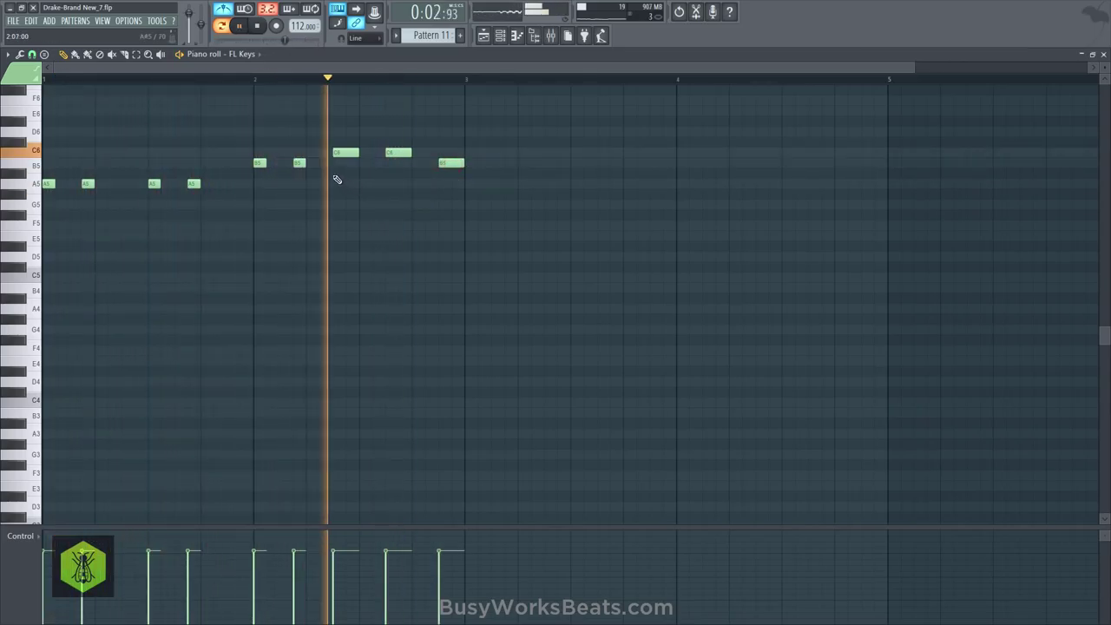
key("space")
left_click_drag(442, 163, 429, 163)
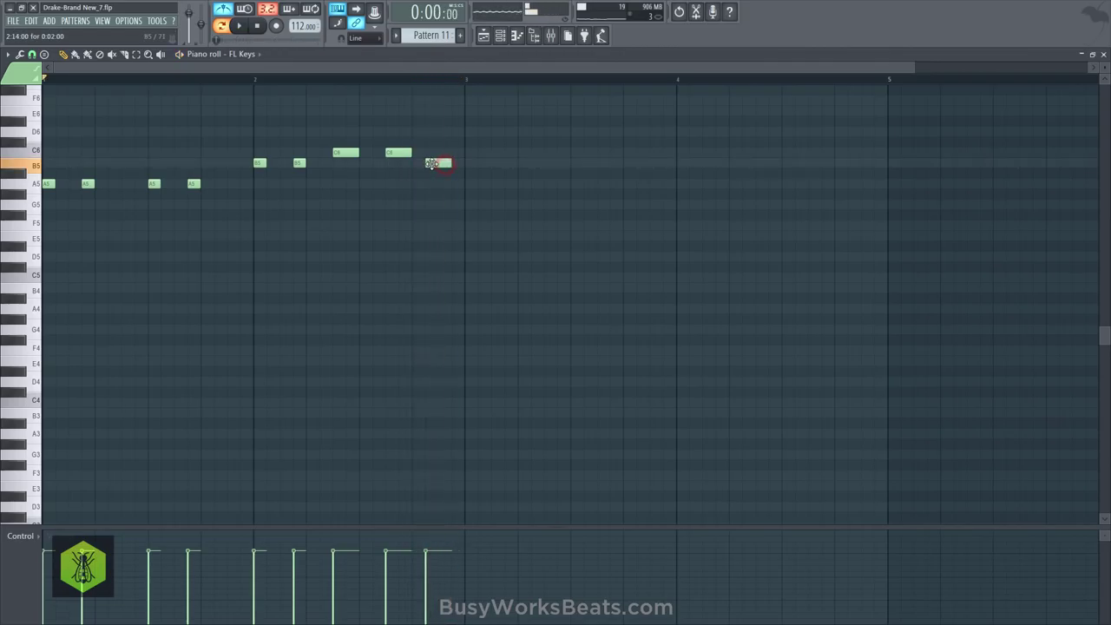
Duplicate the four bar 1 A5 notes down to F5 and C5 to form three-note chords
scroll(138, 139, "down", 2)
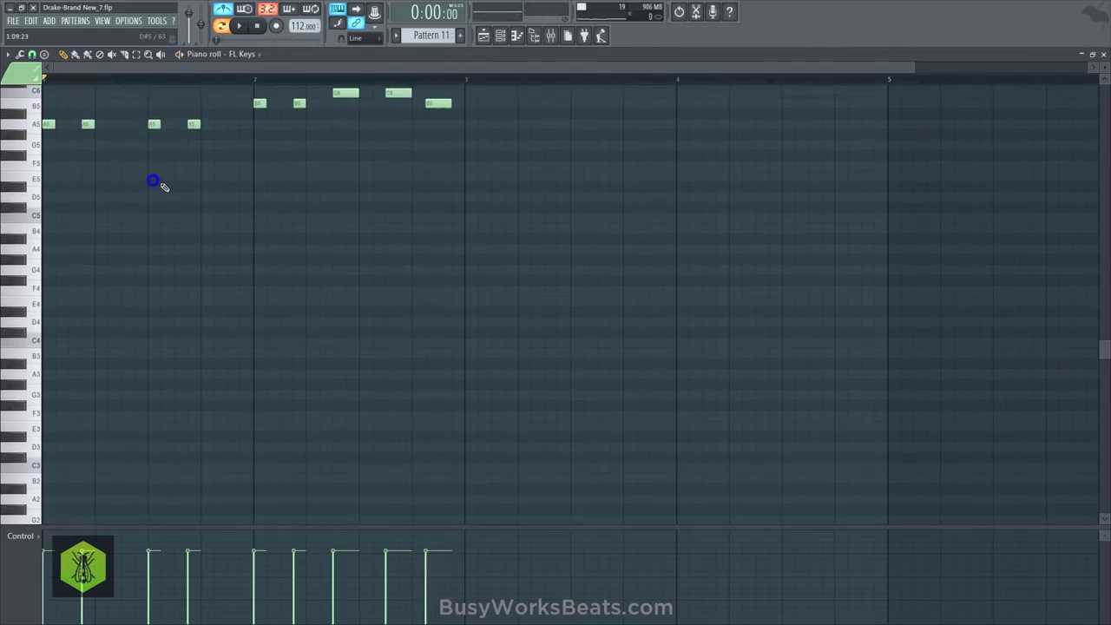
scroll(170, 185, "up", 2)
left_click_drag(210, 184, 52, 187)
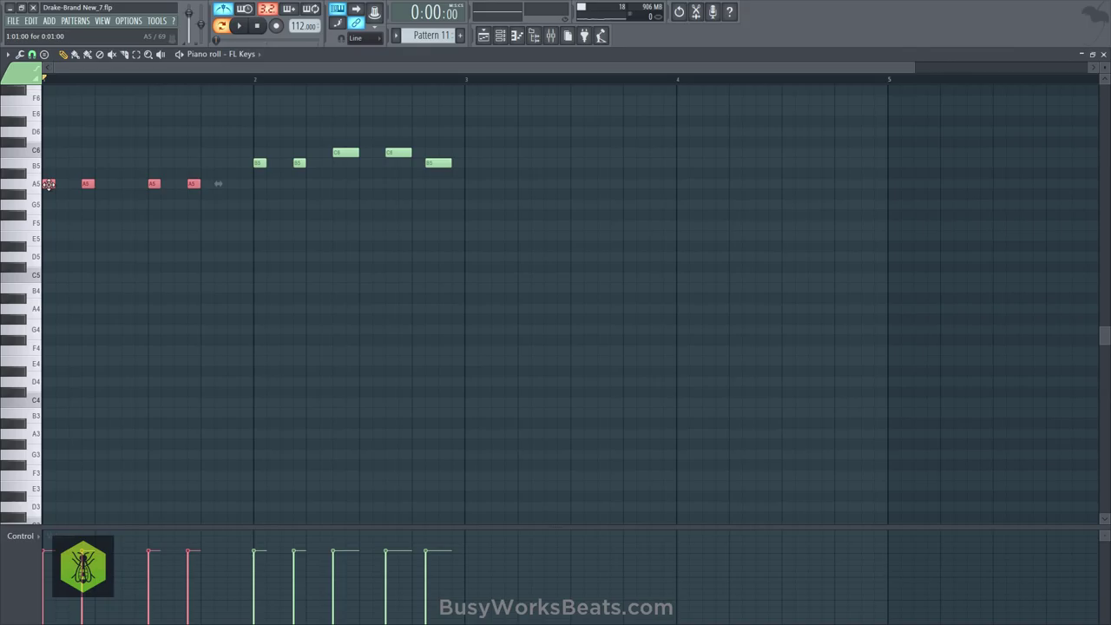
left_click_drag(48, 184, 46, 234)
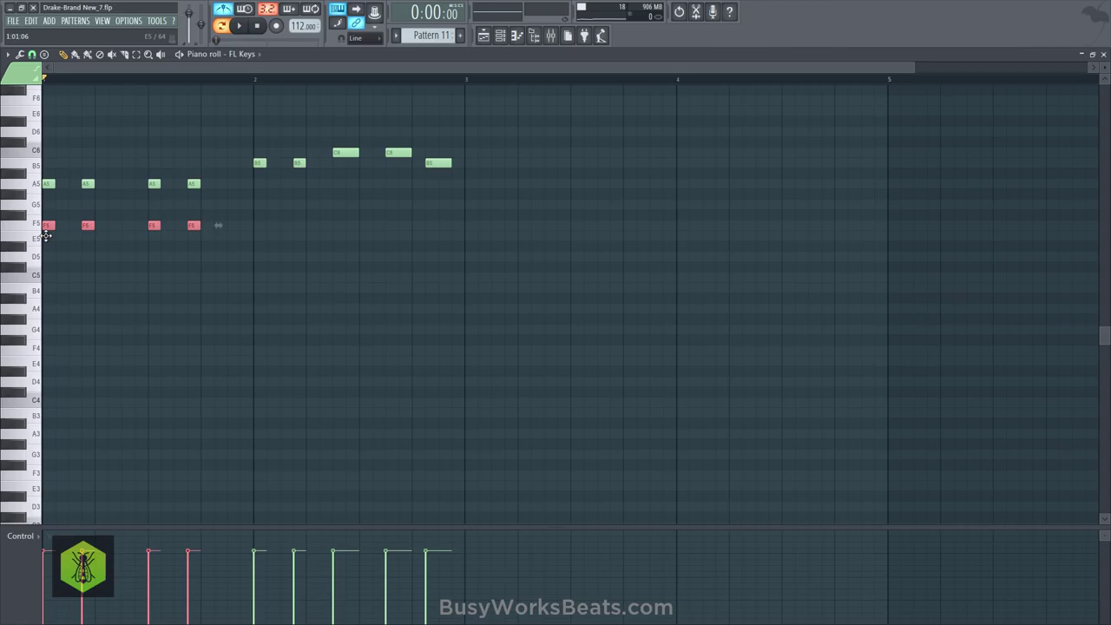
left_click_drag(46, 227, 46, 282)
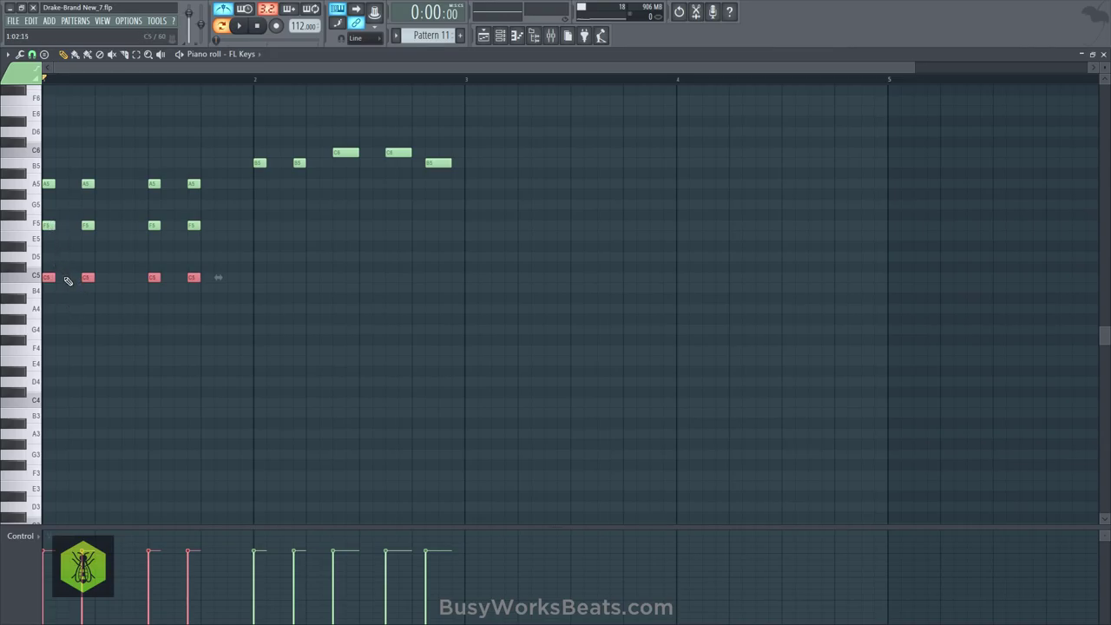
Try D5 as the lowest note of the bar 1 chords, return those notes to C5, and play the pattern
left_click(52, 276)
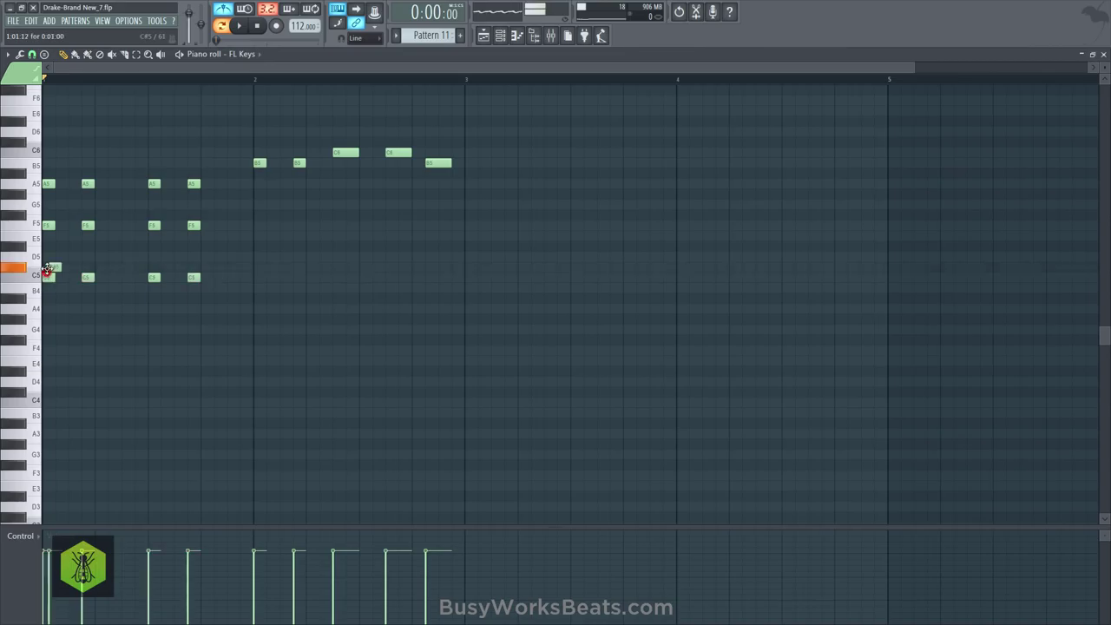
left_click_drag(52, 277, 194, 256)
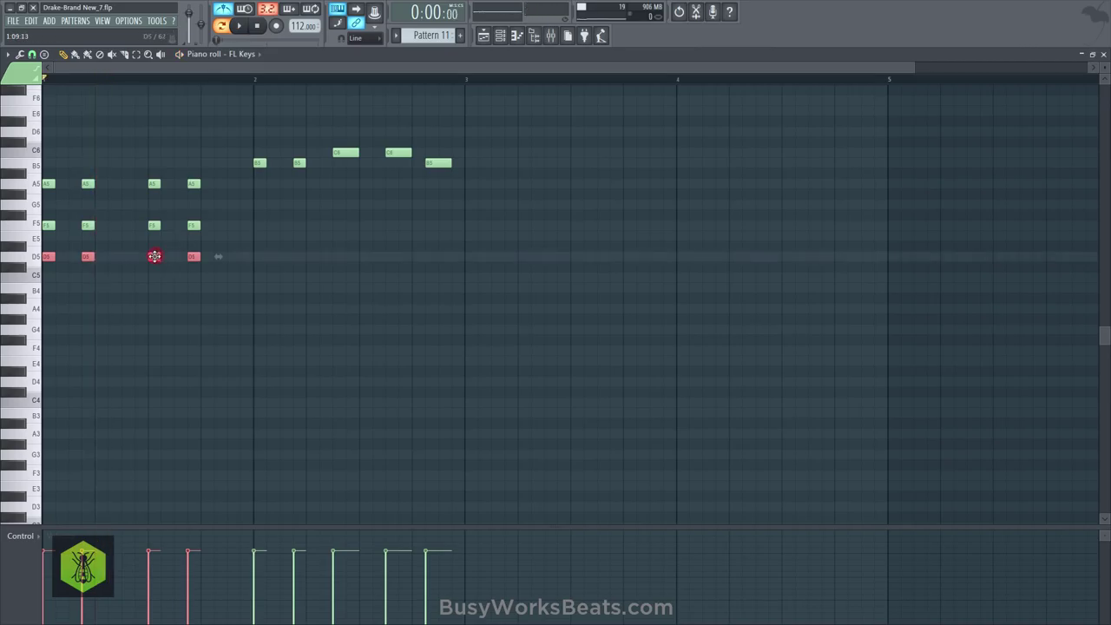
left_click_drag(153, 256, 154, 278)
key("space")
key("space")
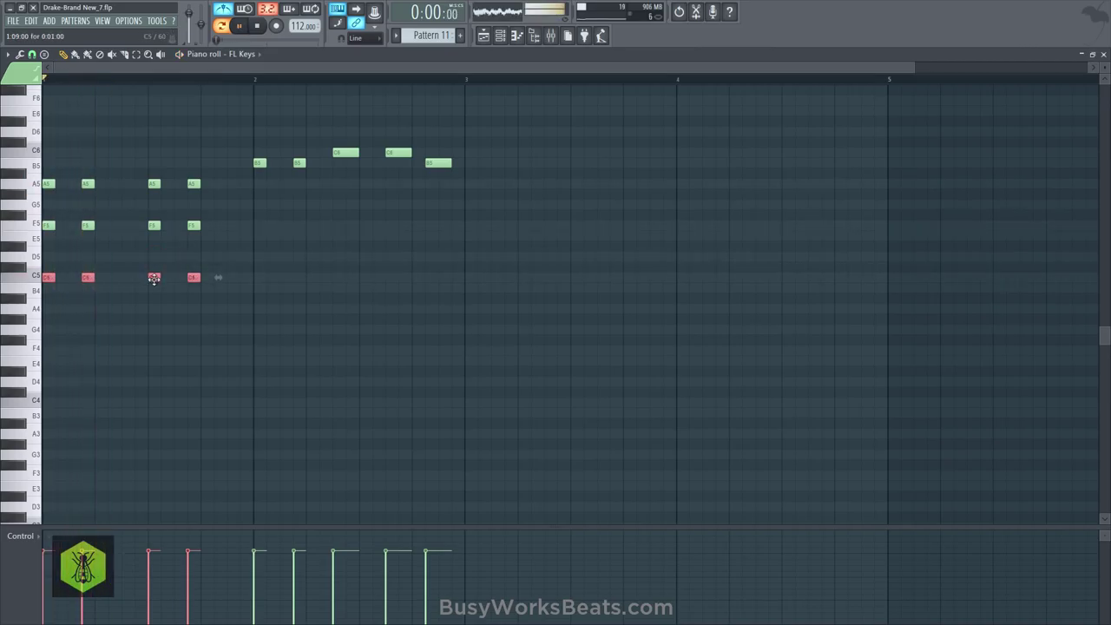
key("space")
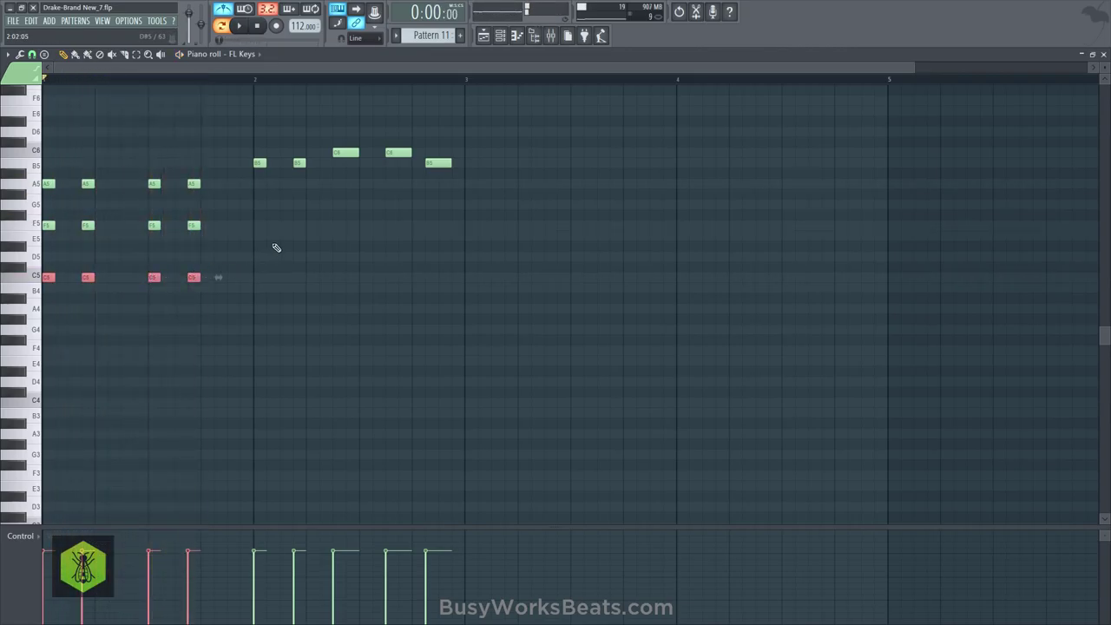
left_click(271, 245)
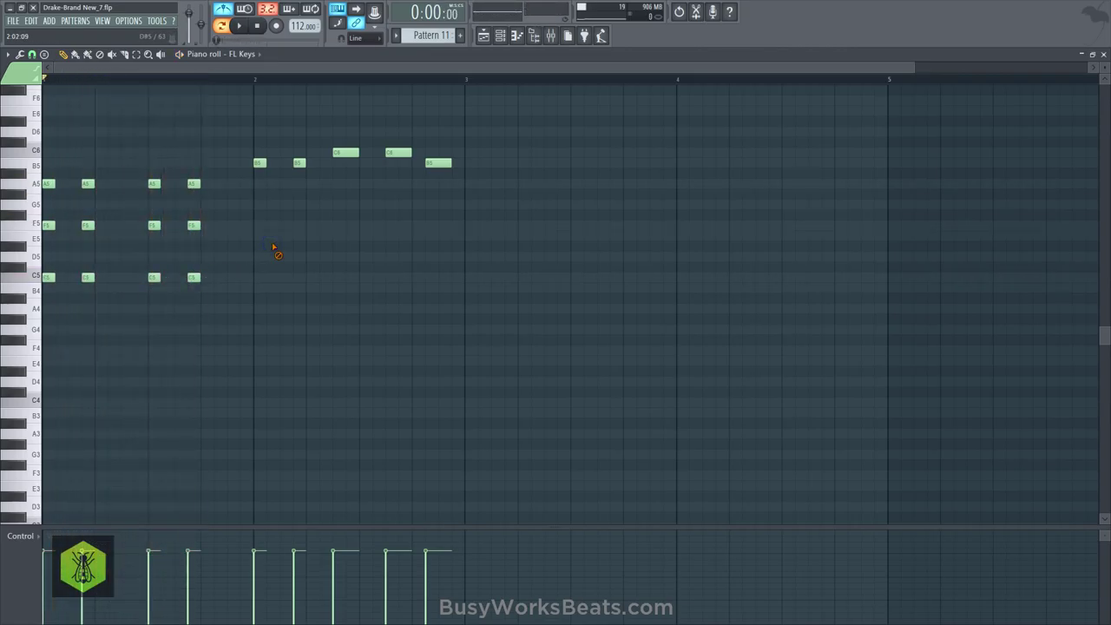
right_click(272, 241)
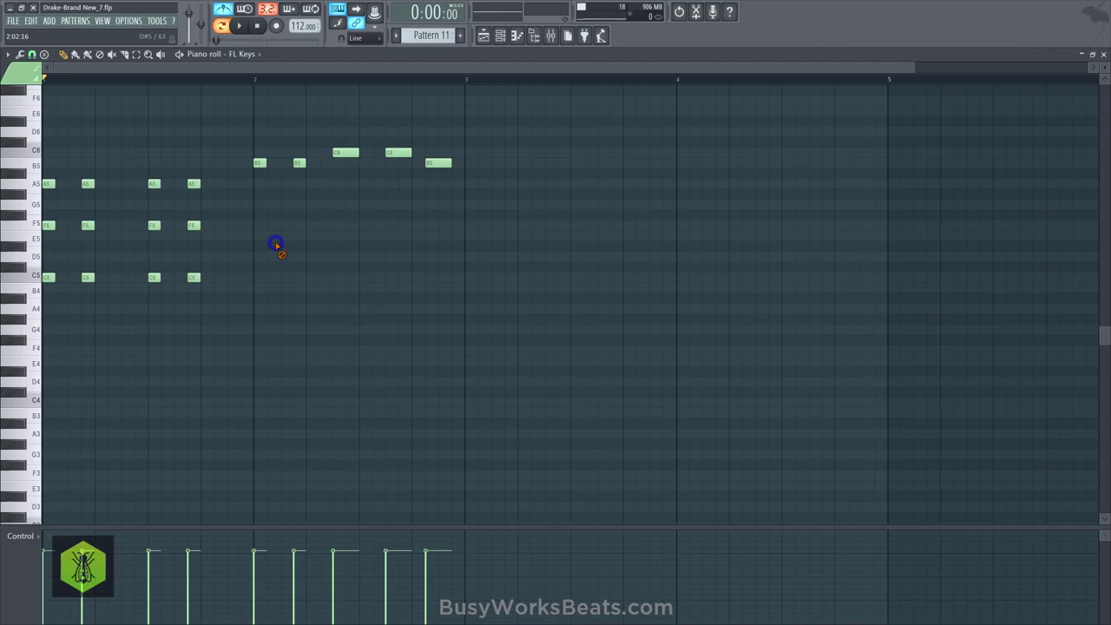
Look at the FL Keys instrument settings and play the bar 1 chords from the piano roll
left_click(501, 36)
left_click(169, 588)
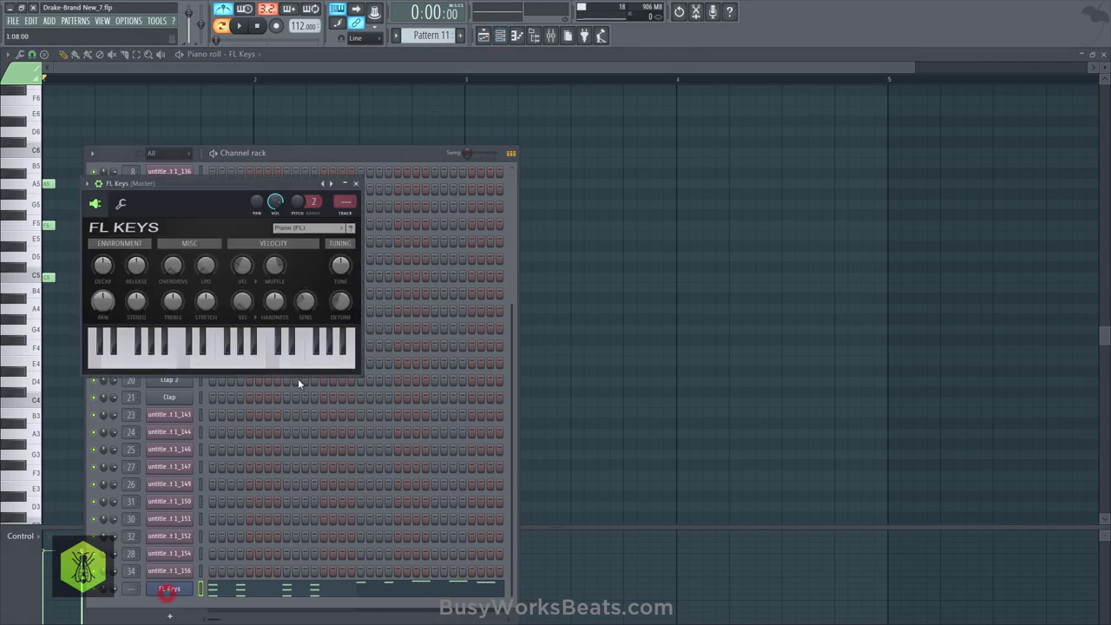
right_click(585, 300)
key("space")
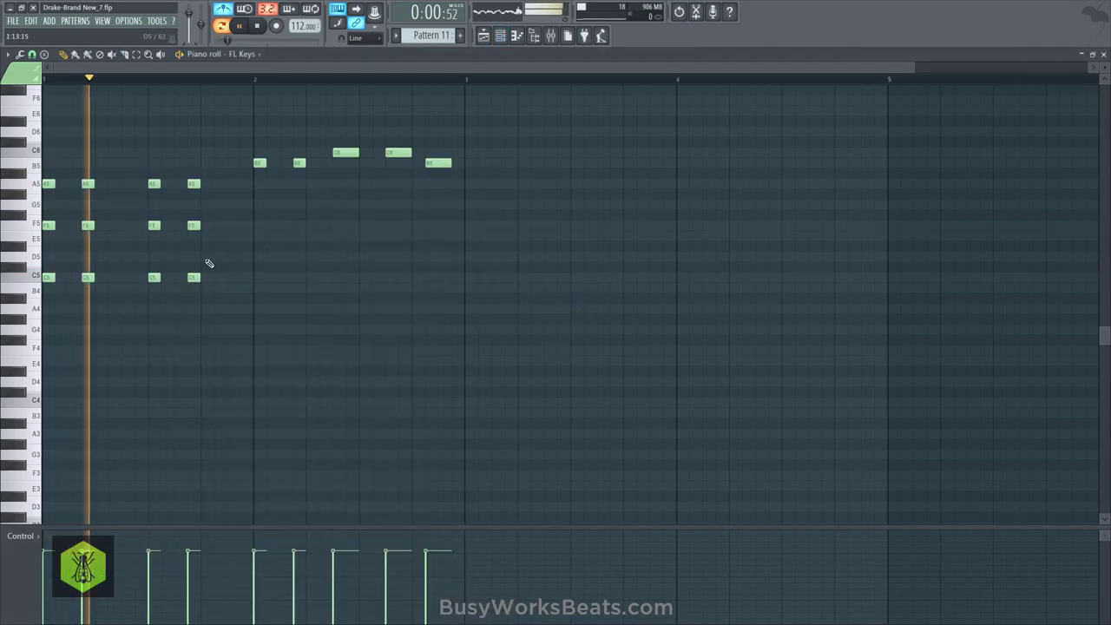
key("space")
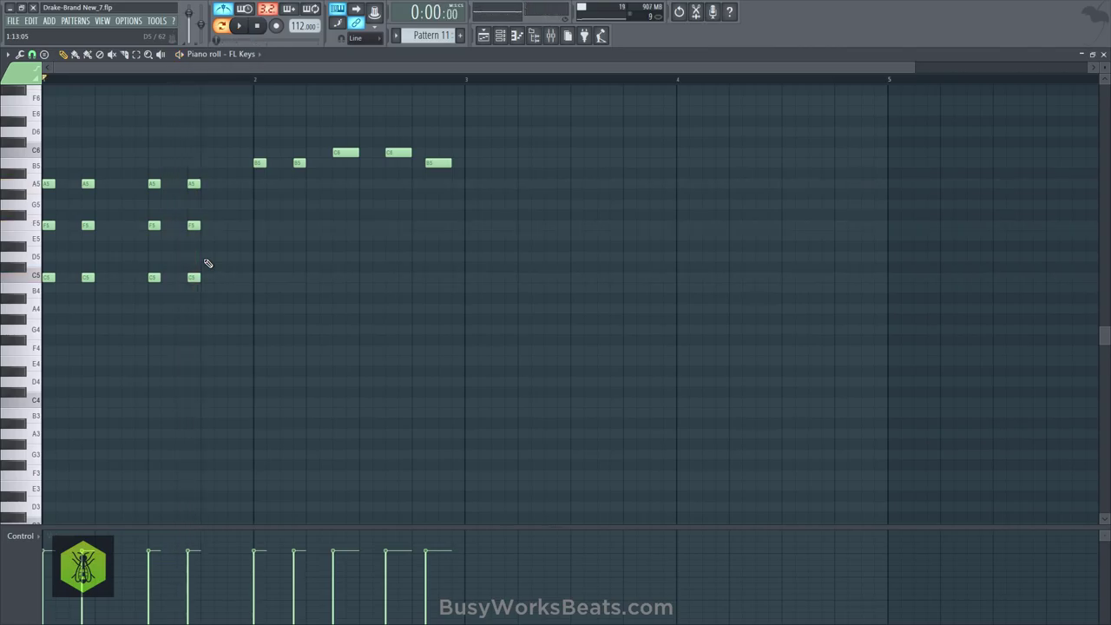
key("space")
key("space")
Duplicate the two short bar 2 B5 notes down to G5 and D5
left_click(259, 163, "ctrl")
left_click(299, 163, "ctrl+shift")
left_click_drag(300, 163, 300, 256)
left_click(300, 282)
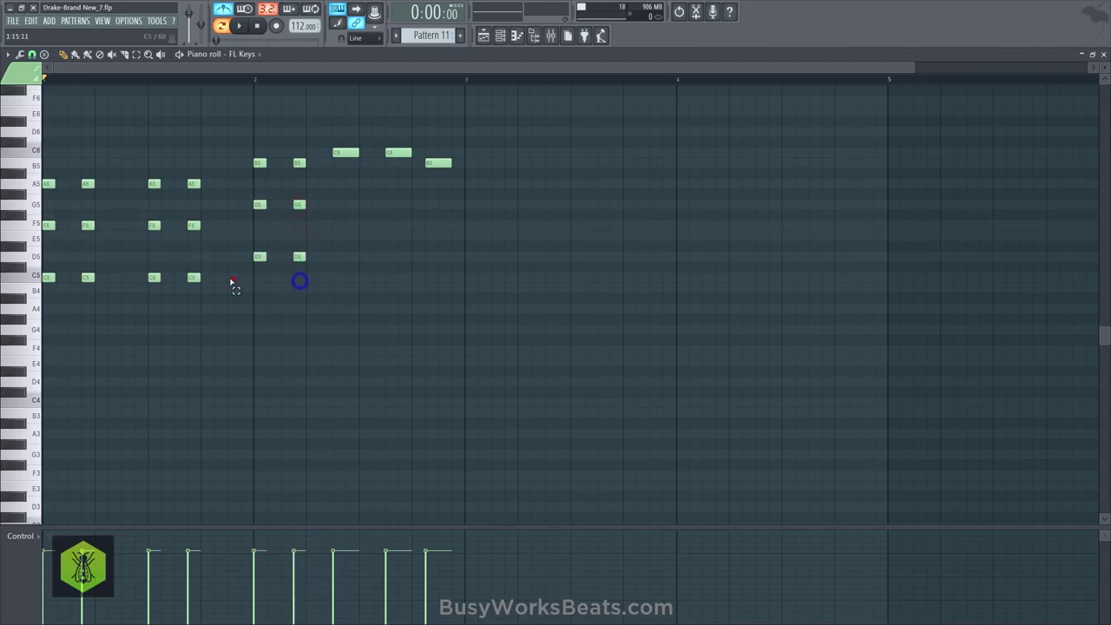
Raise the four bar 1 C5 notes to D5 as a chord comparison and restore them to C5
left_click_drag(232, 282, 48, 277)
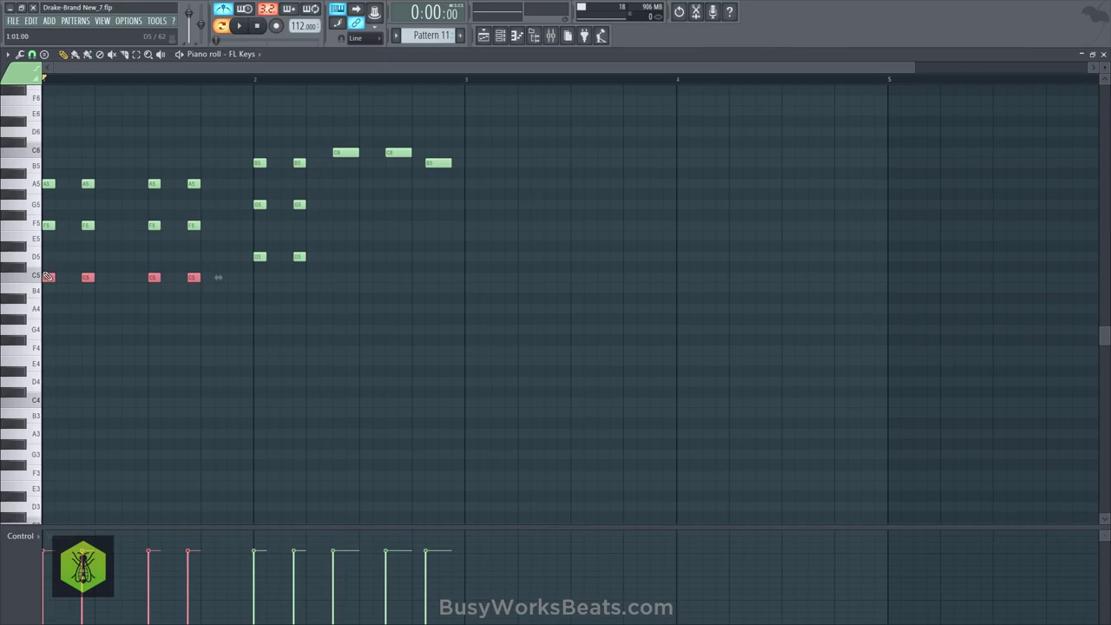
left_click_drag(48, 277, 47, 256)
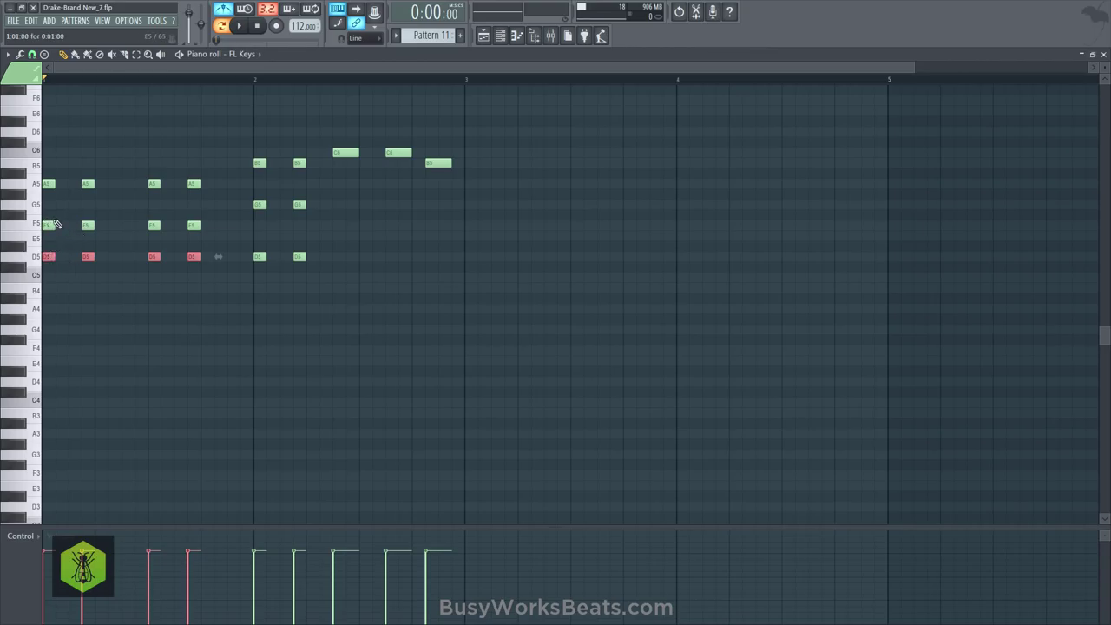
left_click_drag(47, 257, 37, 277)
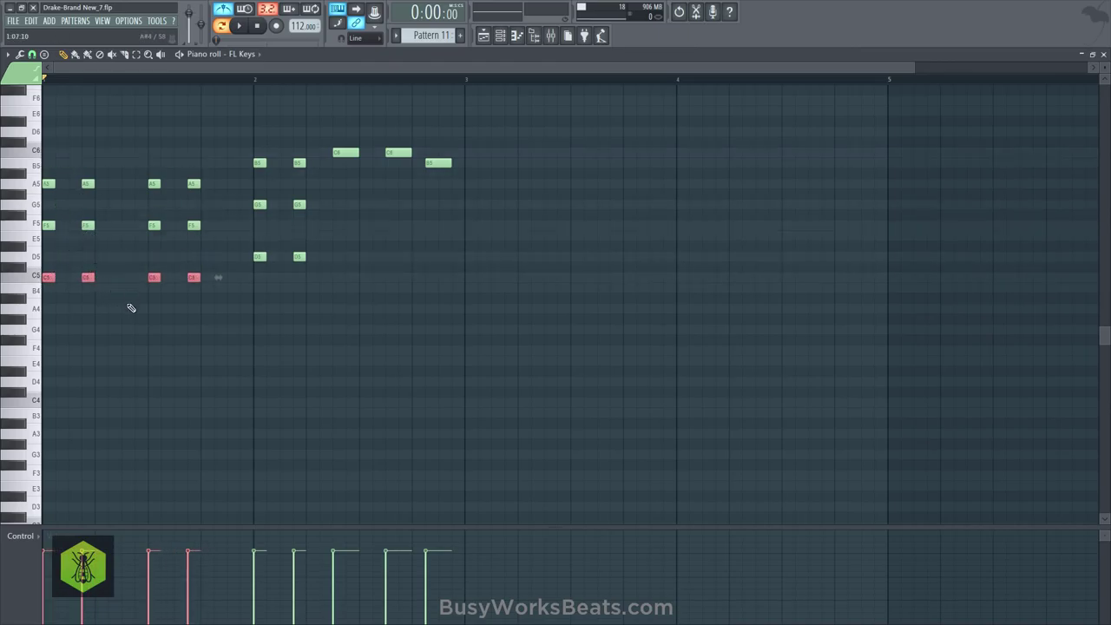
left_click(129, 304)
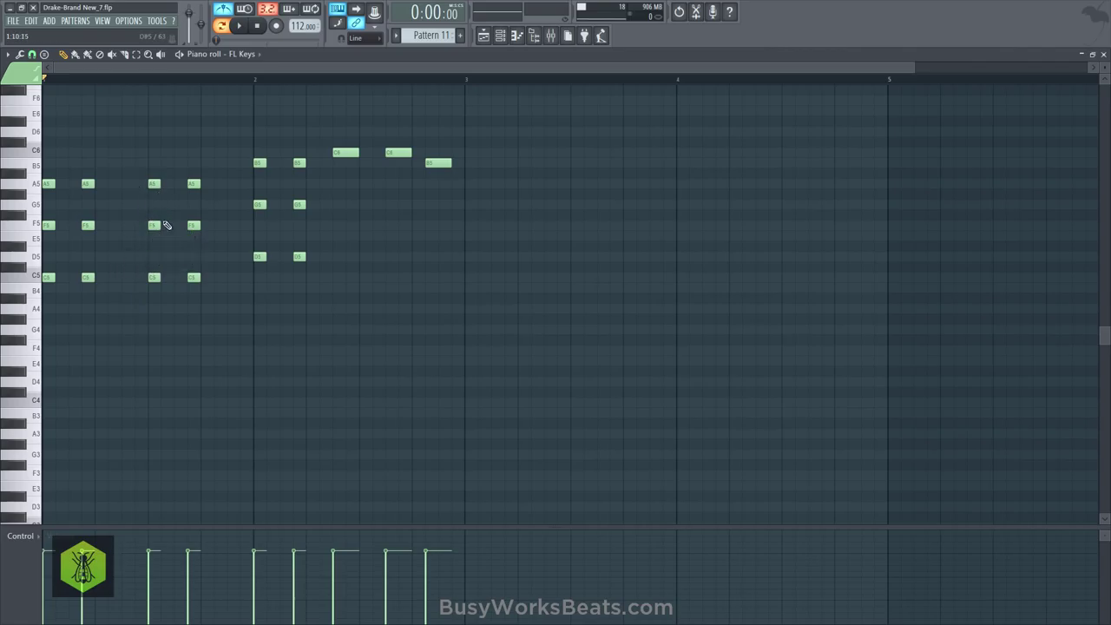
right_click(111, 244)
right_click(129, 248)
Harmonize the two bar 2 C6 notes with A5 and E5, and the closing B5 with G5 and D5
left_click_drag(261, 161, 303, 226, "ctrl")
left_click(300, 220)
left_click_drag(312, 217, 251, 147, "ctrl")
right_click(344, 186)
left_click_drag(330, 146, 391, 240, "ctrl")
right_click(358, 213)
left_click_drag(305, 199, 445, 258, "ctrl")
Play the two-bar chord progression to hear all the voicings together, and clear the note selection
key("space")
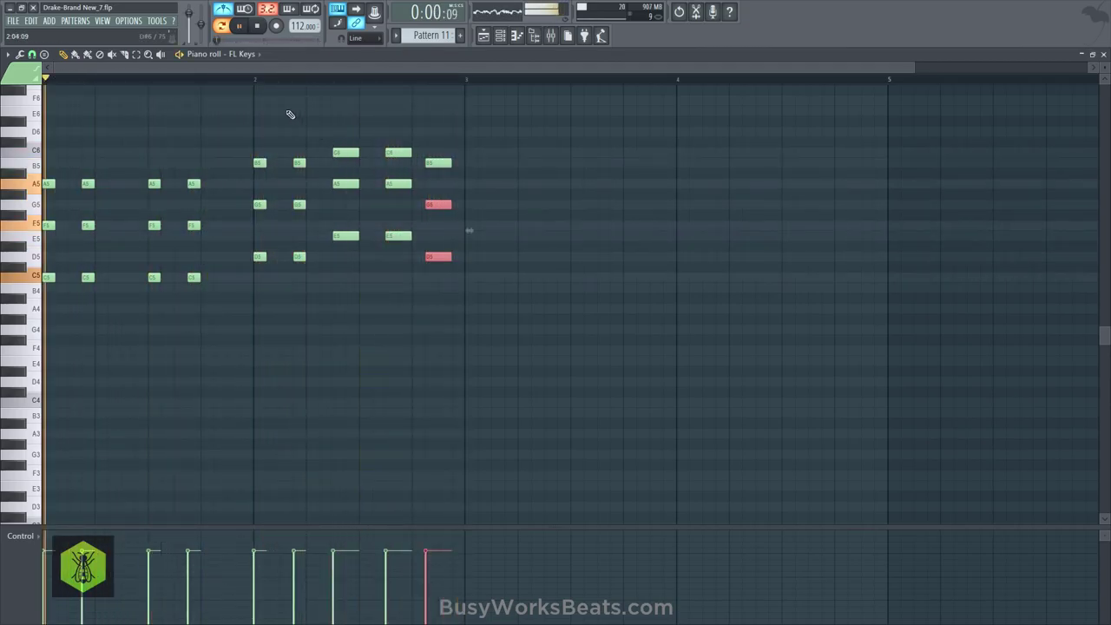
key("space")
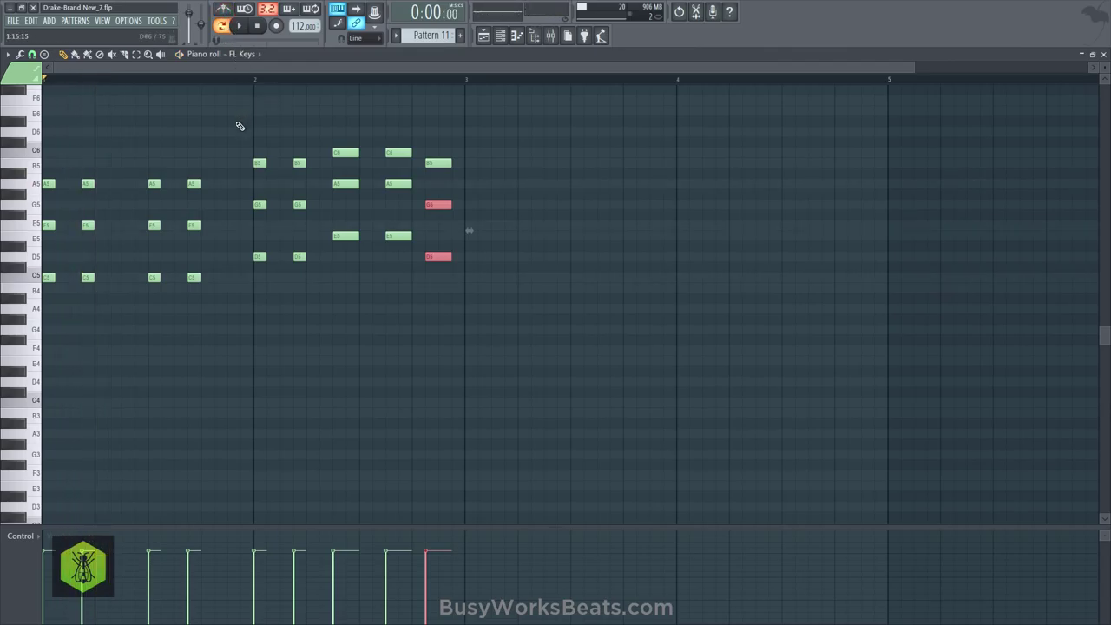
key("space")
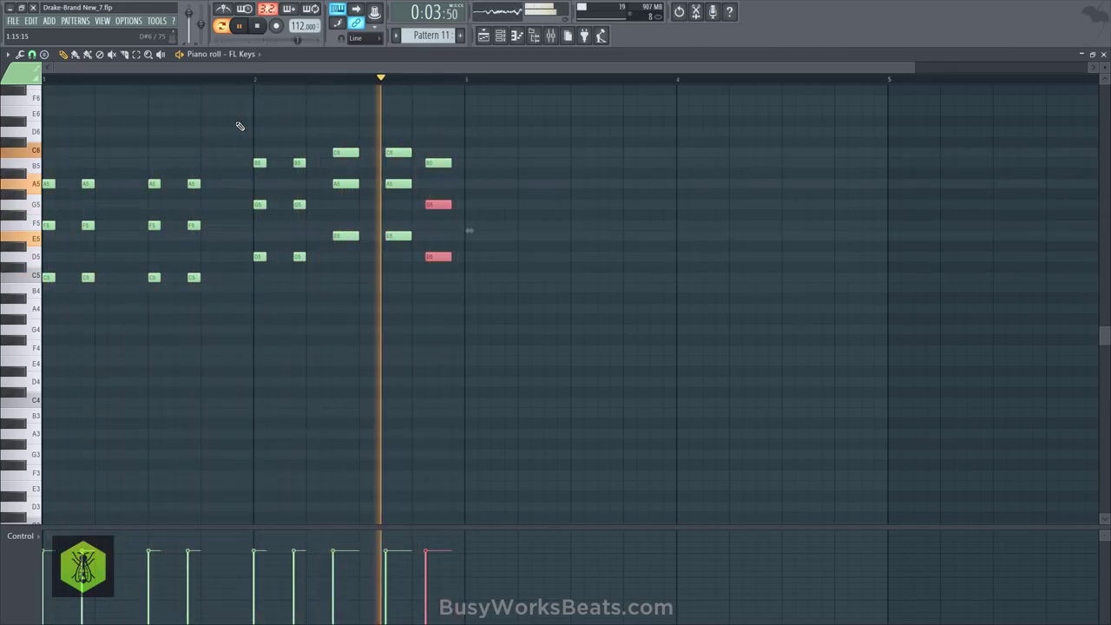
key("space")
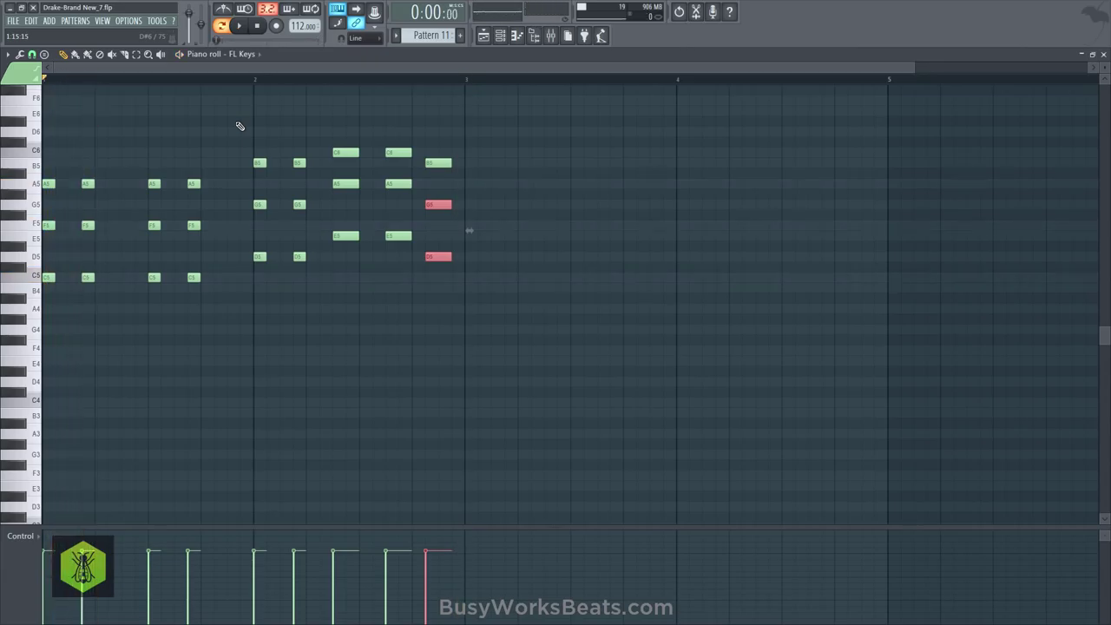
left_click(219, 249)
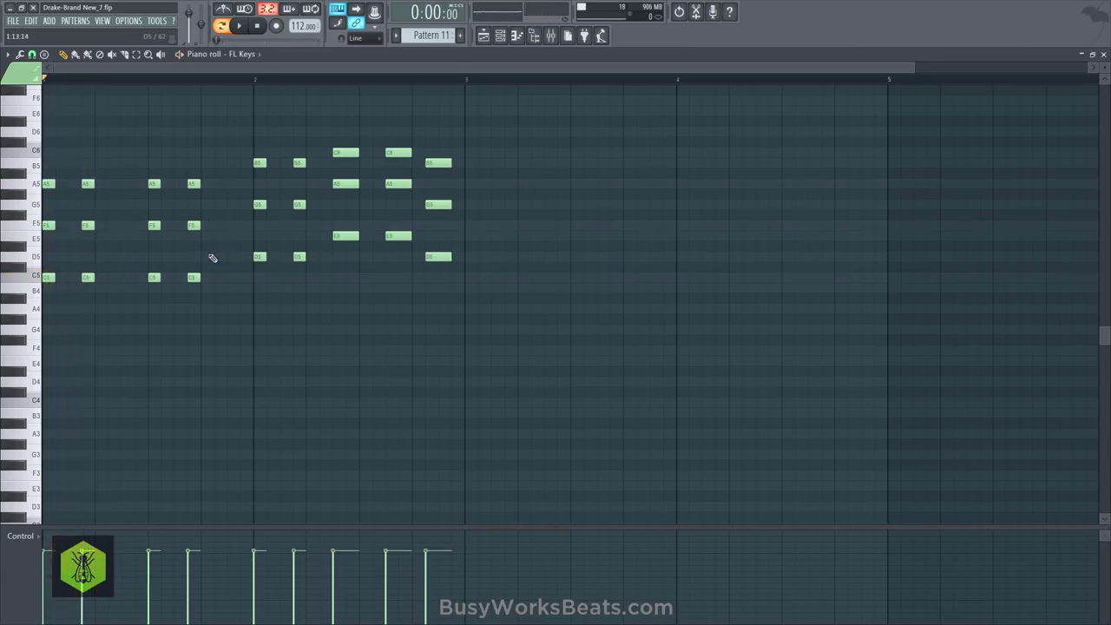